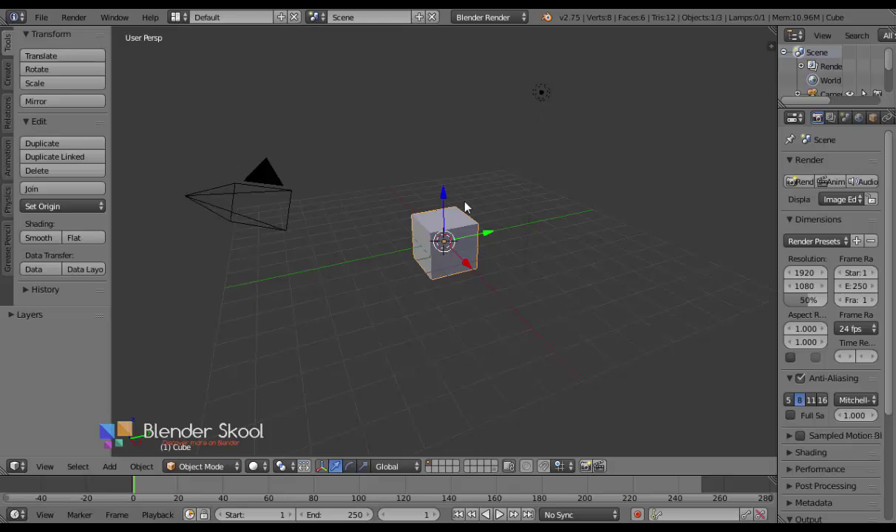
Delete the default cube and add a mesh plane at the centre of the scene
key("x")
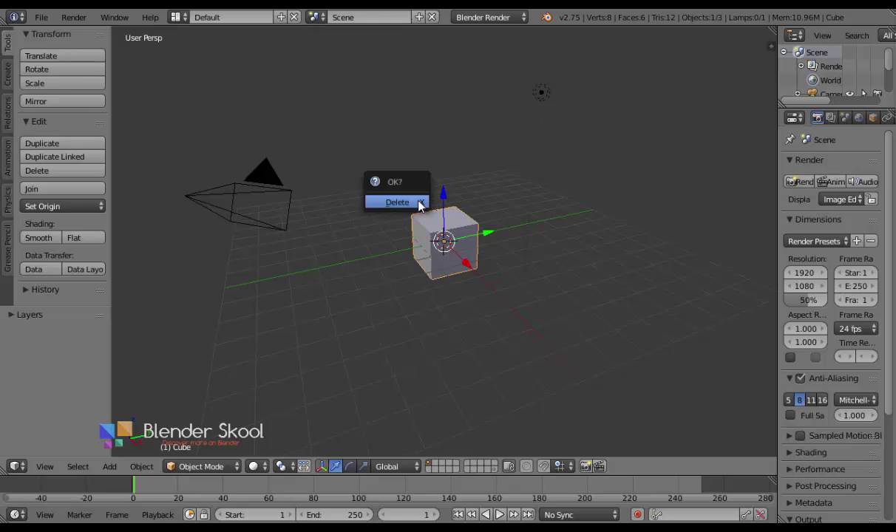
left_click(418, 201)
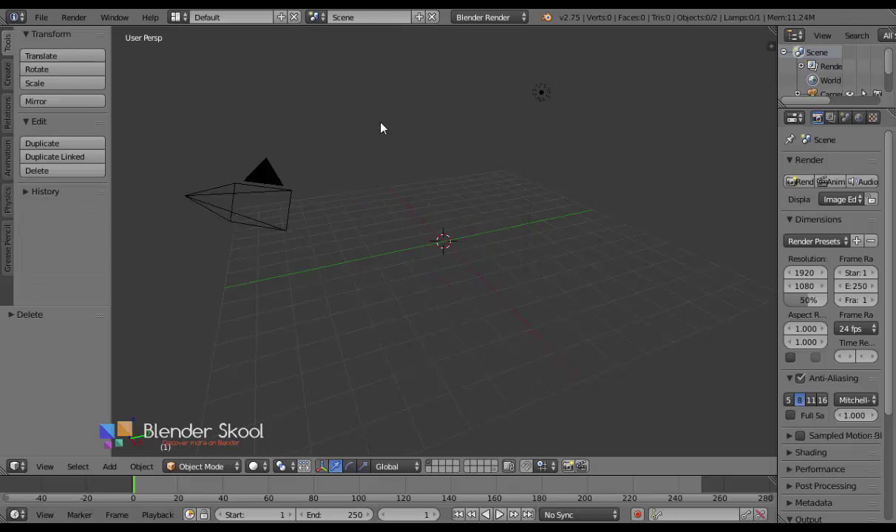
key("shift+a")
mouse_move(380, 124)
left_click(426, 124)
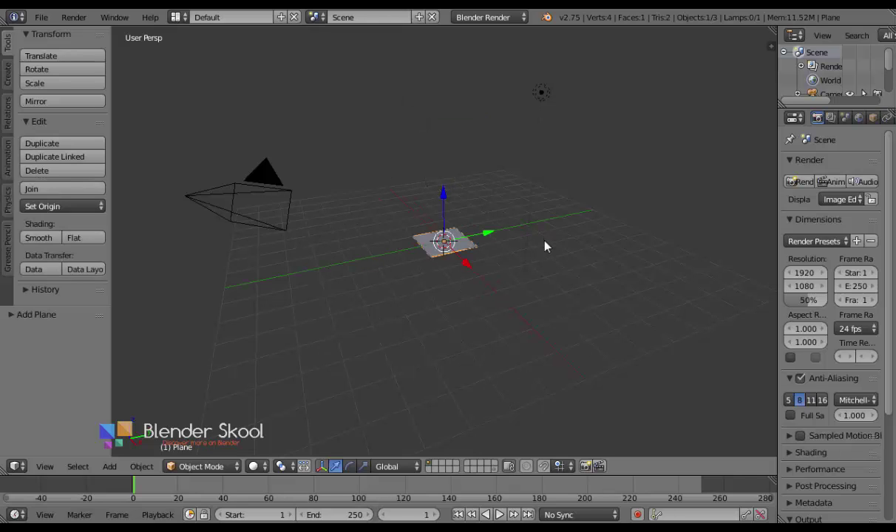
Rotate the plane 90 degrees around the global X axis to stand it upright
key("r")
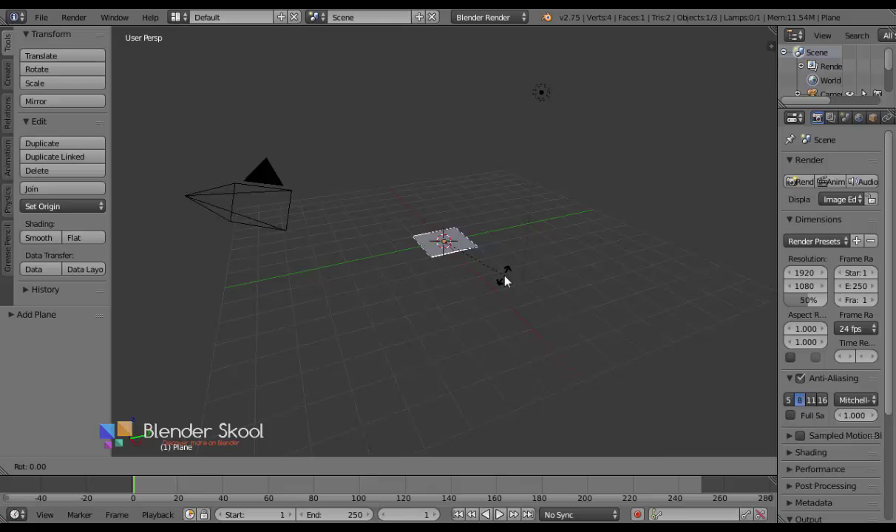
key("x")
key("9")
key("0")
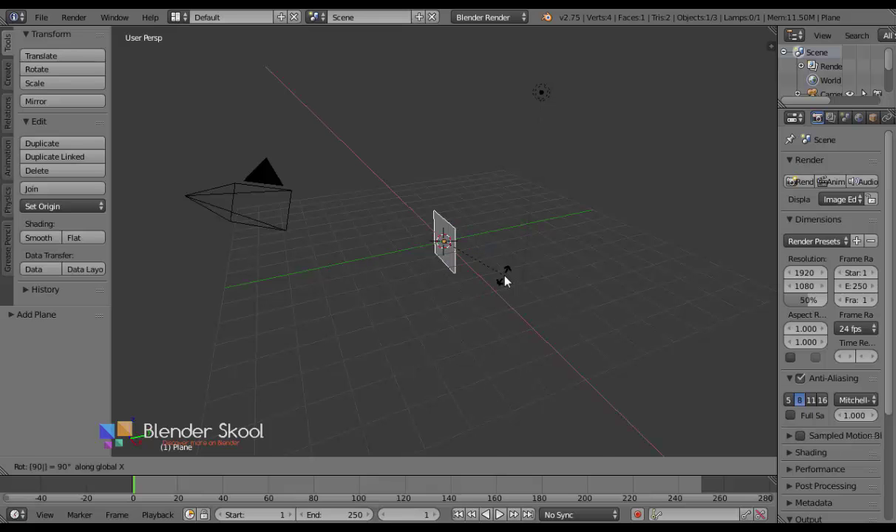
key("Return")
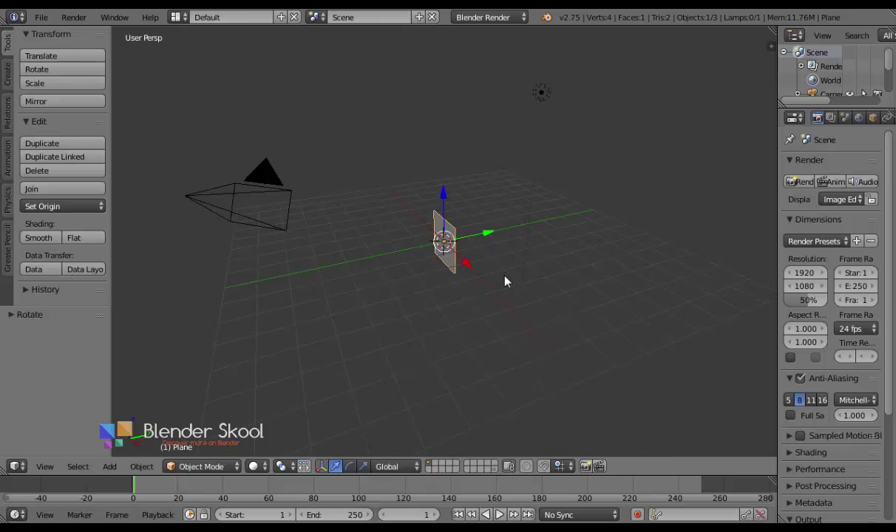
Scale the upright plane uniformly by a factor of 6
middle_click_drag(505, 280, 509, 303)
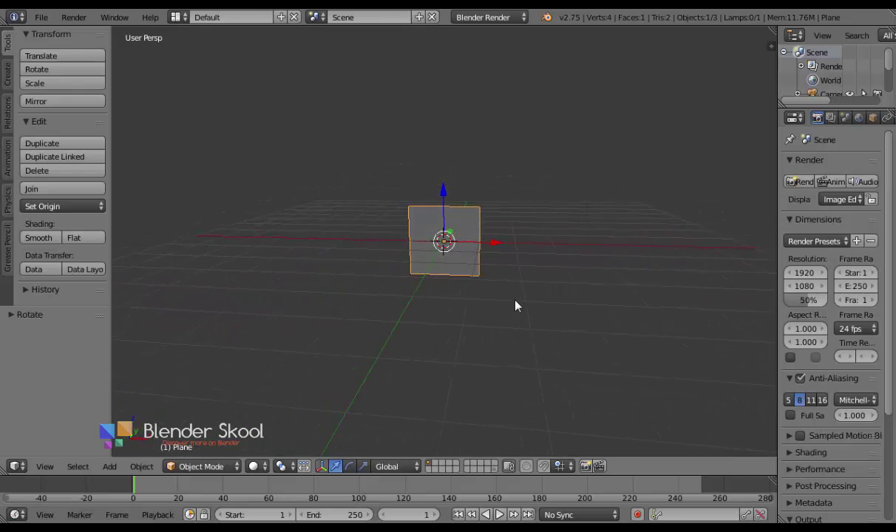
scroll(511, 307, "down", 3)
key("s")
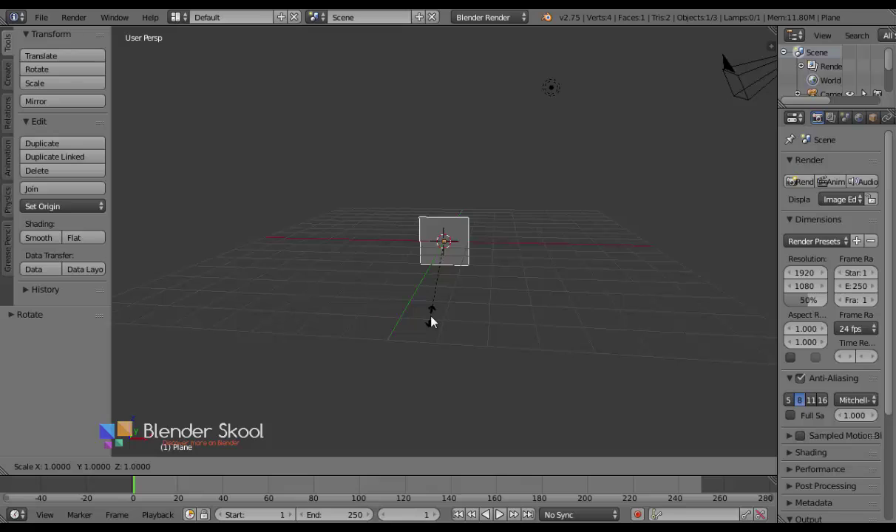
key("6")
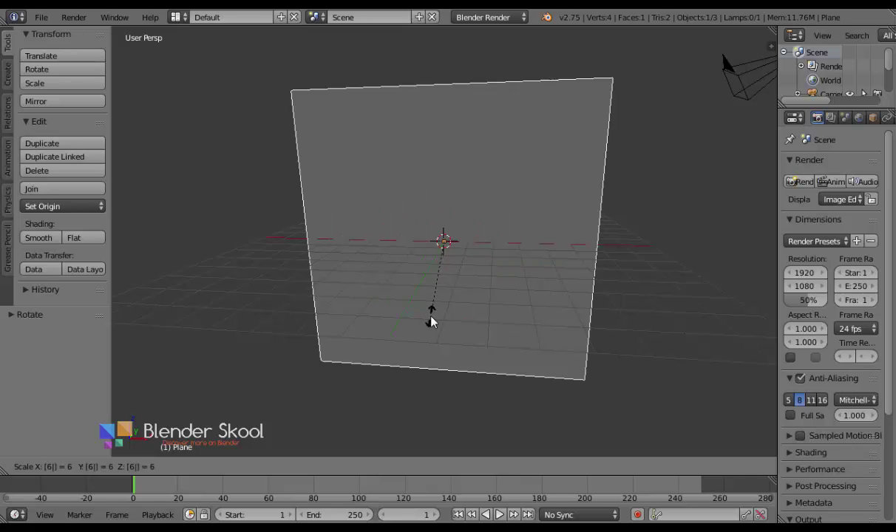
key("Return")
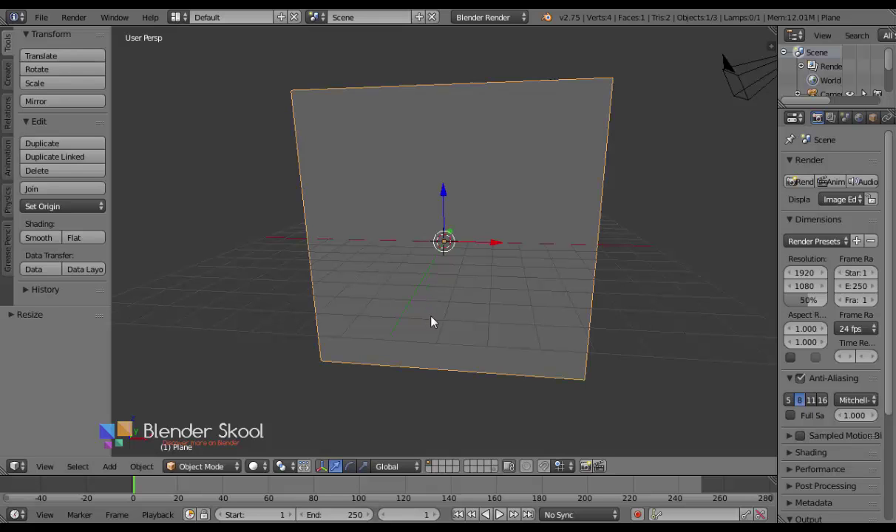
Hide the tool shelf and stretch the plane by 1.5 along the global X axis
key("t")
key("s")
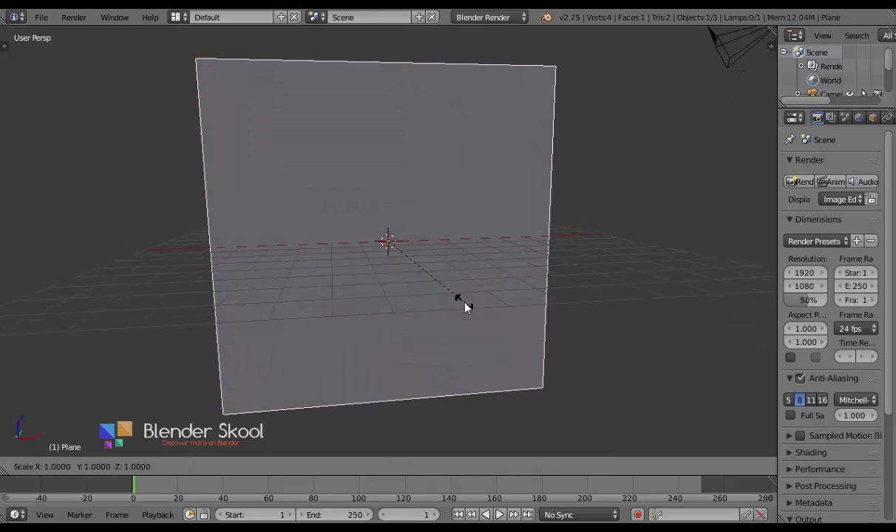
type("x1.5")
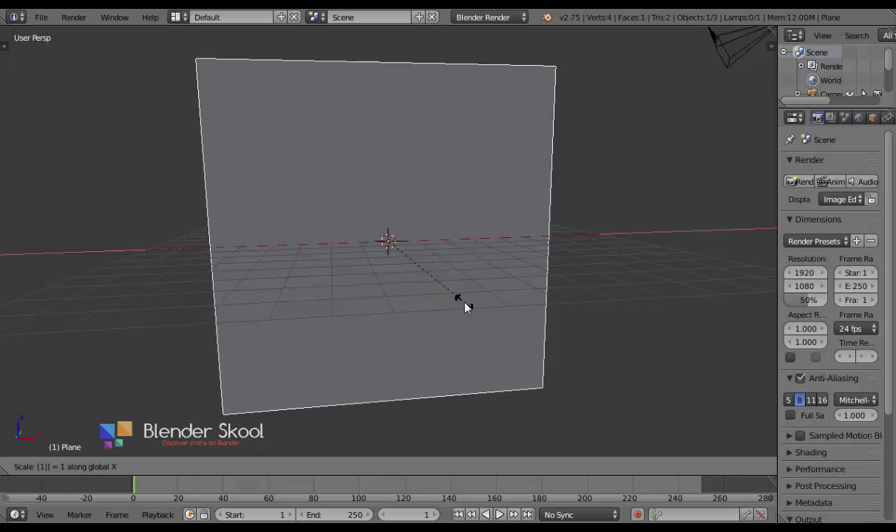
key("Return")
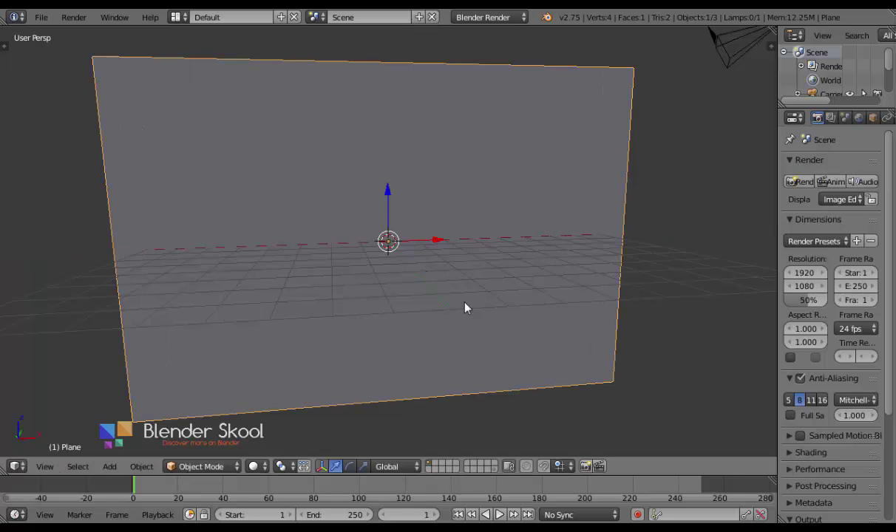
Rotate the wide plane 180 degrees around the global Z axis
scroll(440, 286, "down", 3)
middle_click_drag(439, 285, 468, 288)
key("r")
key("z")
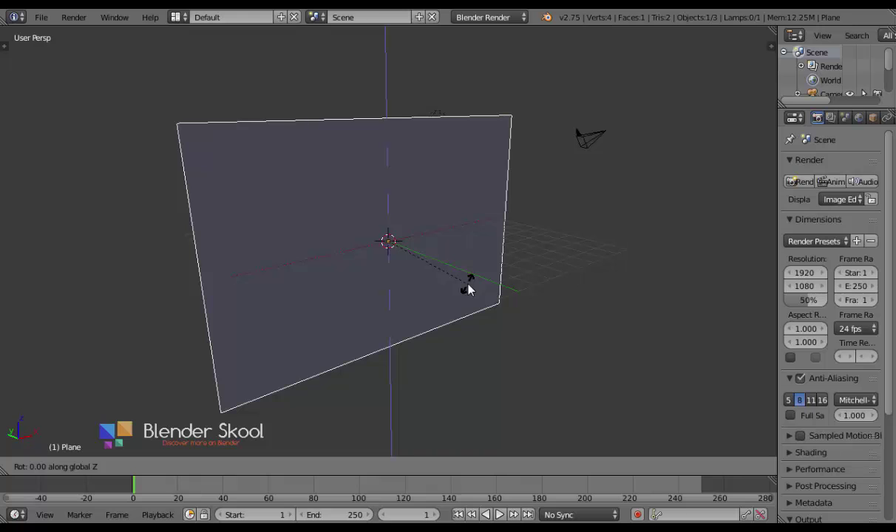
type("180")
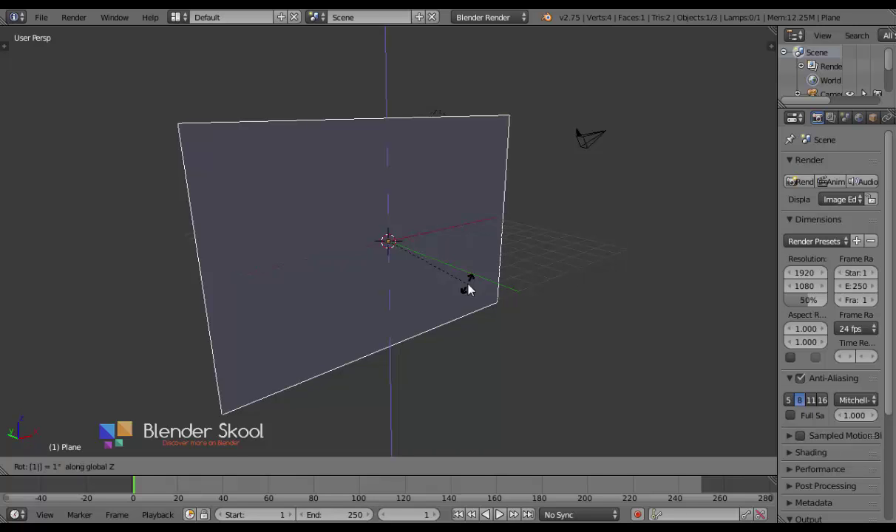
key("Return")
middle_click_drag(468, 290, 372, 336)
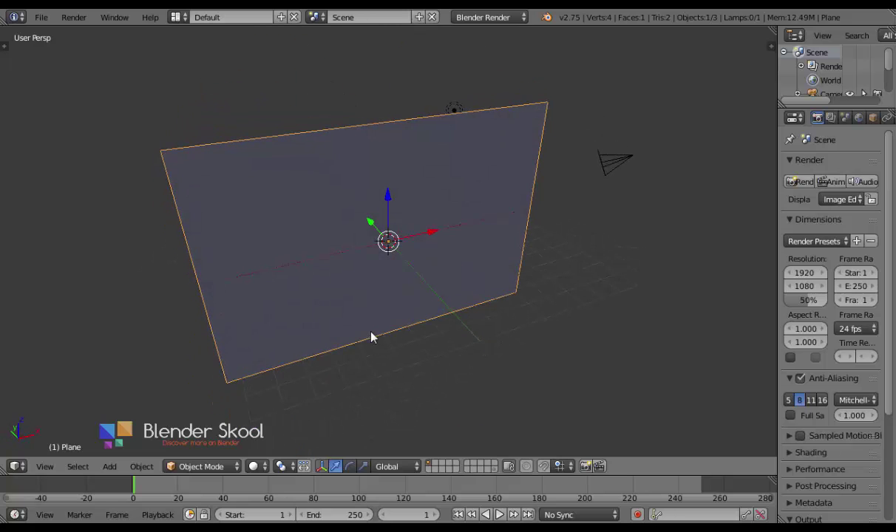
mouse_move(318, 326)
middle_mouse_down()
mouse_move(298, 298)
mouse_move(268, 311)
mouse_move(270, 320)
mouse_move(275, 306)
middle_mouse_up()
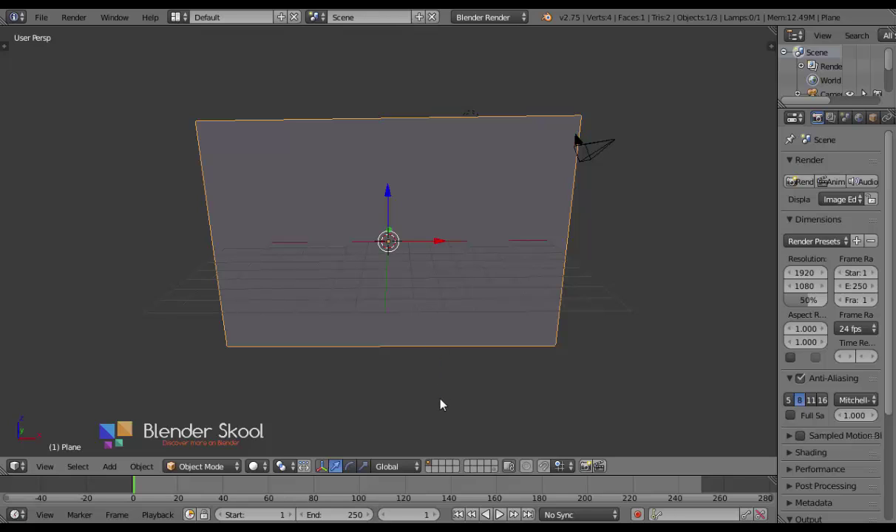
Switch to the empty second layer and add a text object there
key("a")
key("Delete")
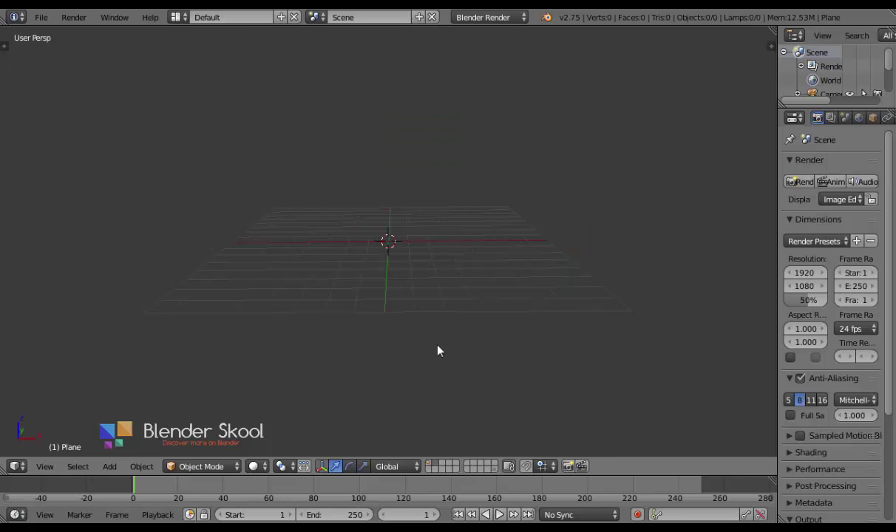
key("shift+a")
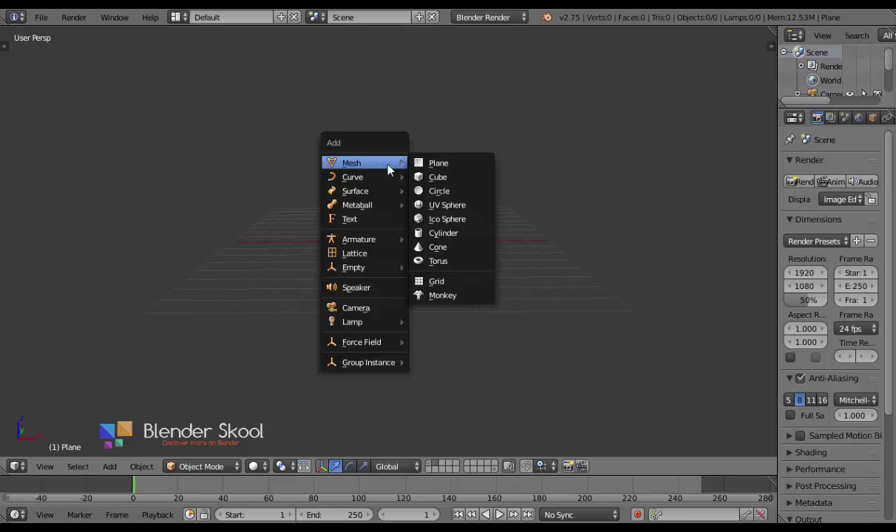
left_click(389, 220)
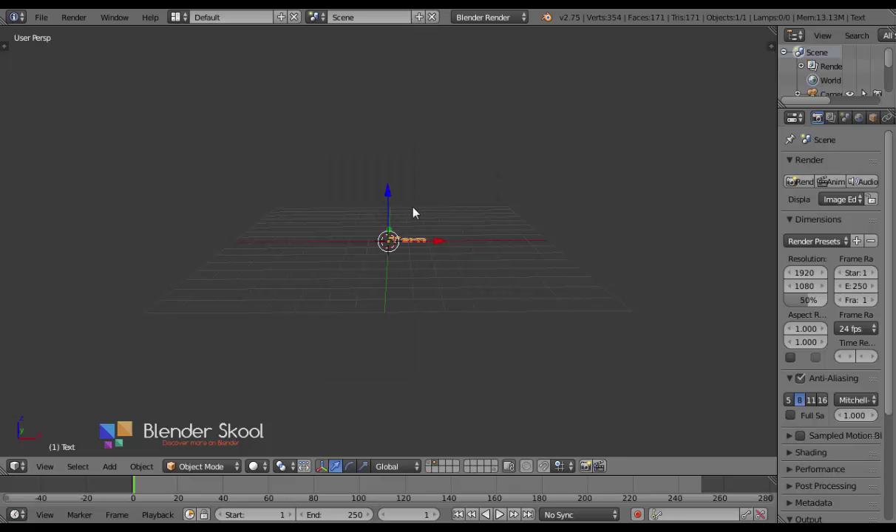
Rotate the text object 90 degrees around the global X axis so it stands upright
middle_click_drag(411, 213, 427, 336)
scroll(414, 281, "up", 5)
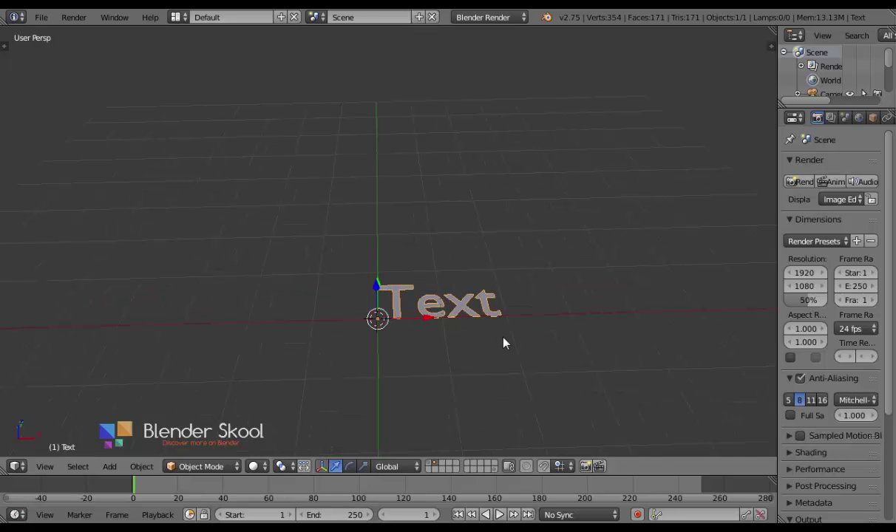
type("rx")
type("90")
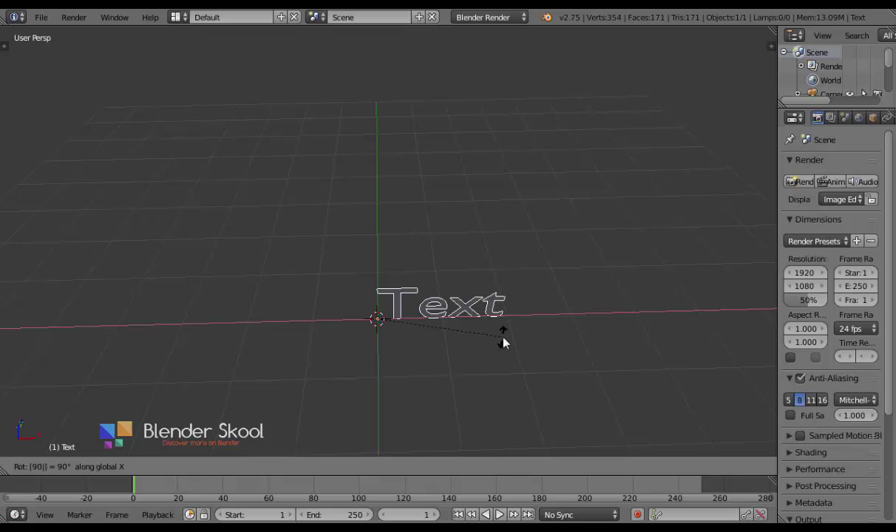
key("Return")
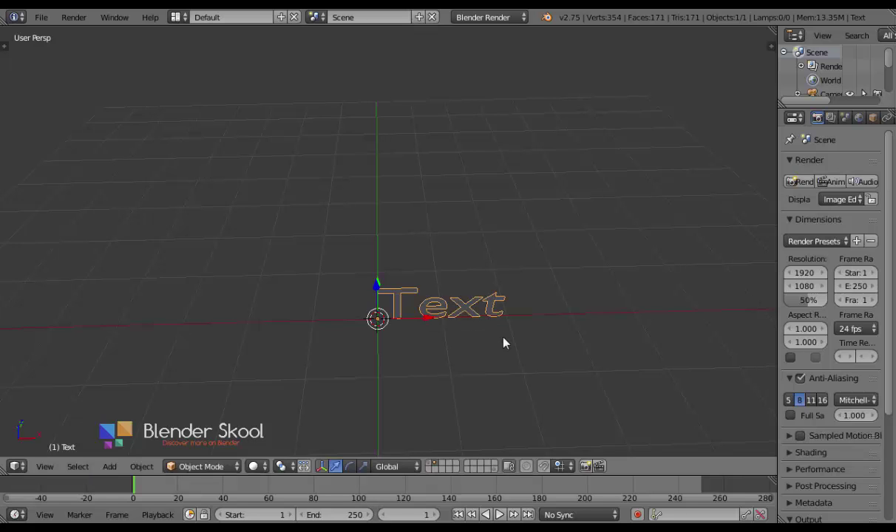
Replace the text object's default wording with "Carved" and return to Object Mode
middle_click_drag(504, 342, 496, 290)
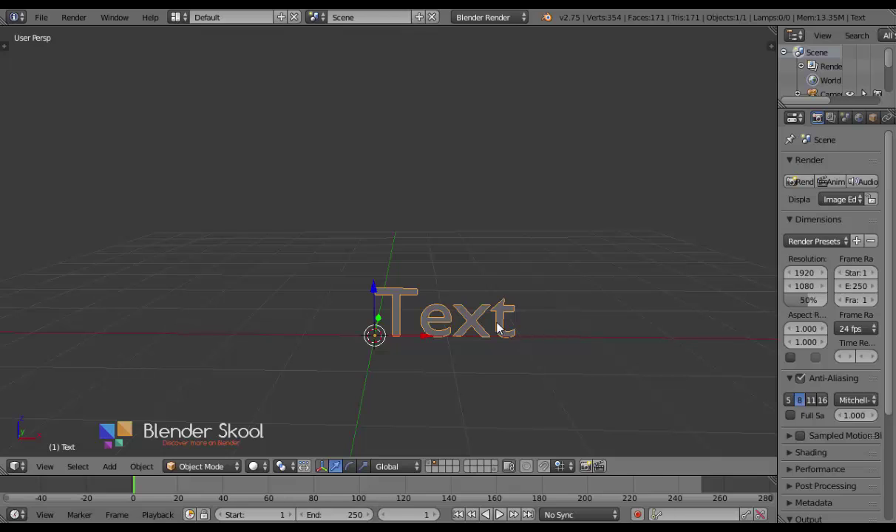
key("Tab")
key("BackSpace")
key("BackSpace")
key("BackSpace")
key("BackSpace")
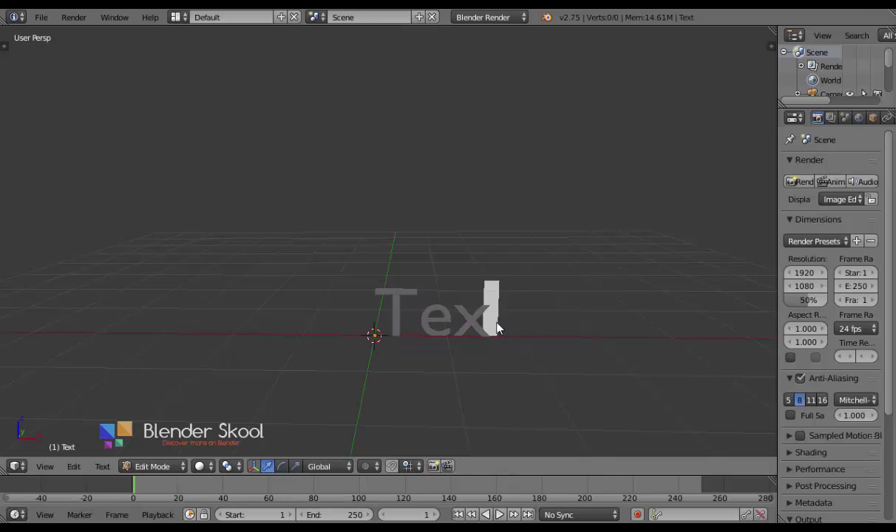
key("Caps_Lock")
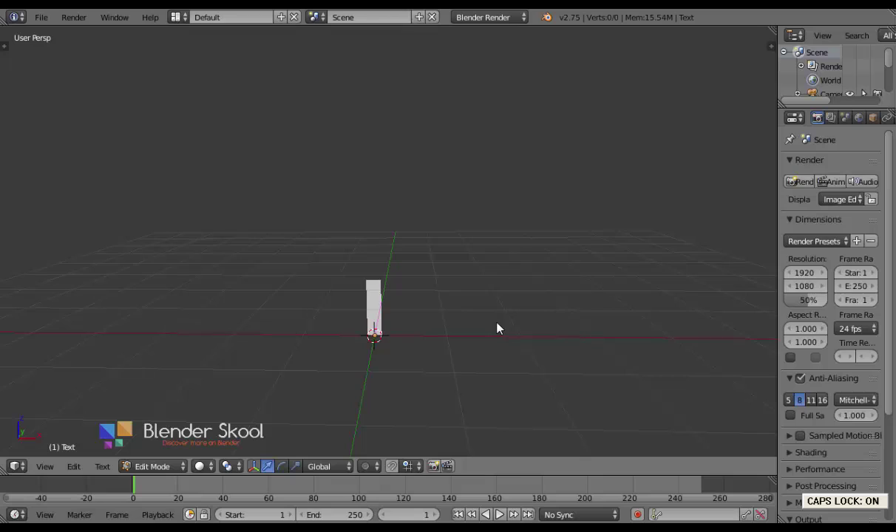
type("C")
key("Caps_Lock")
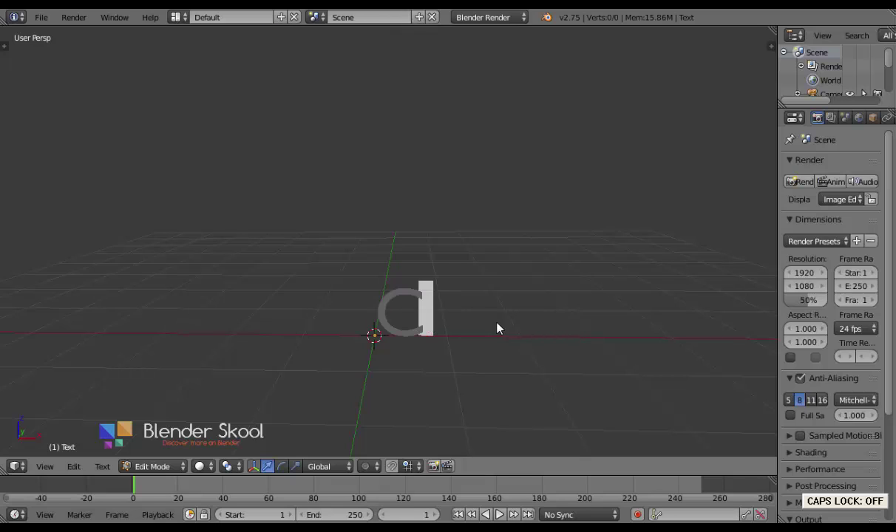
type("ary")
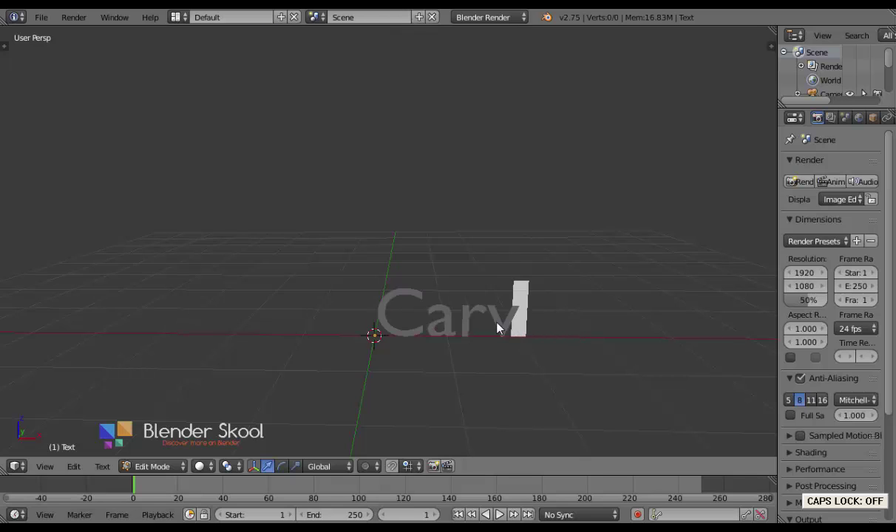
type("ed")
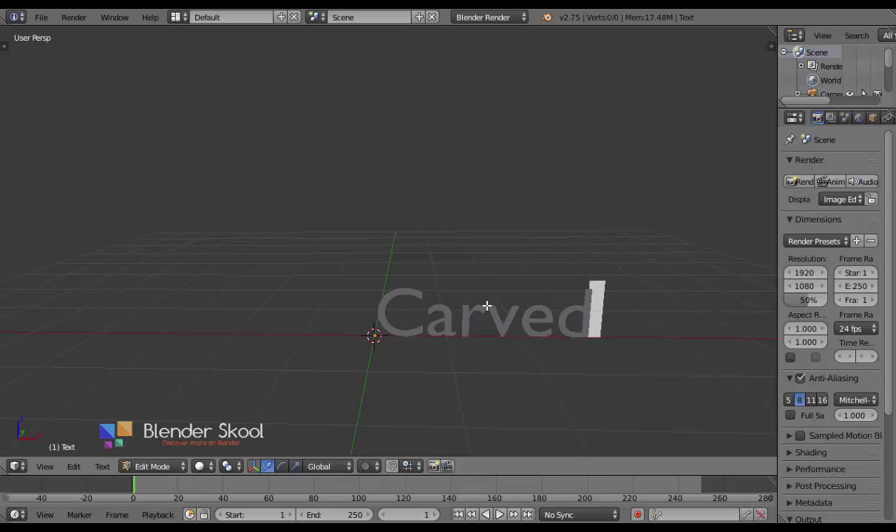
key("Tab")
Widen the properties editor and set the Carved text's Extrude value to 0.1 in its text settings
mouse_move(484, 329)
middle_mouse_down()
mouse_move(465, 324)
mouse_move(474, 315)
middle_mouse_up()
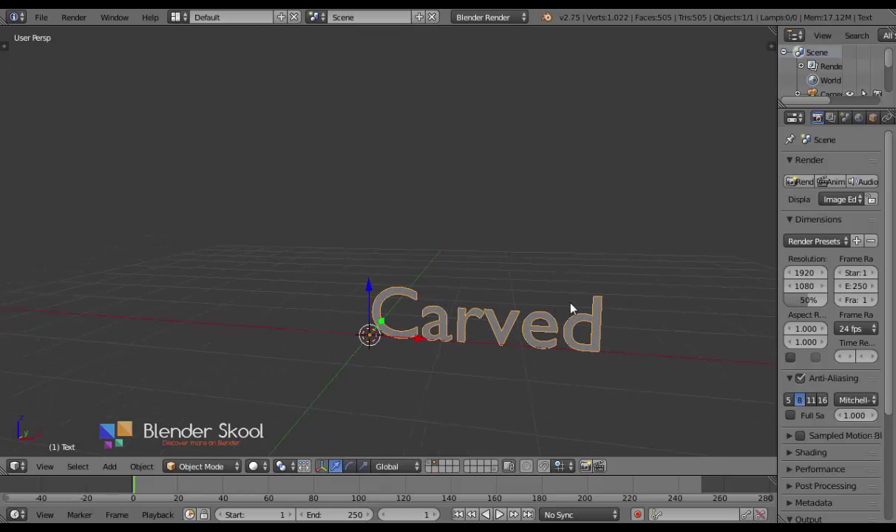
middle_click_drag(570, 309, 516, 308)
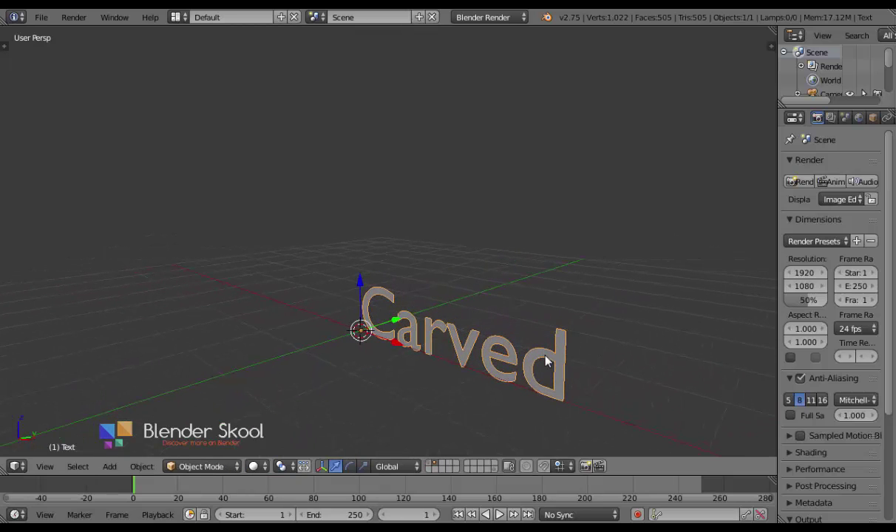
left_click_drag(776, 296, 698, 298)
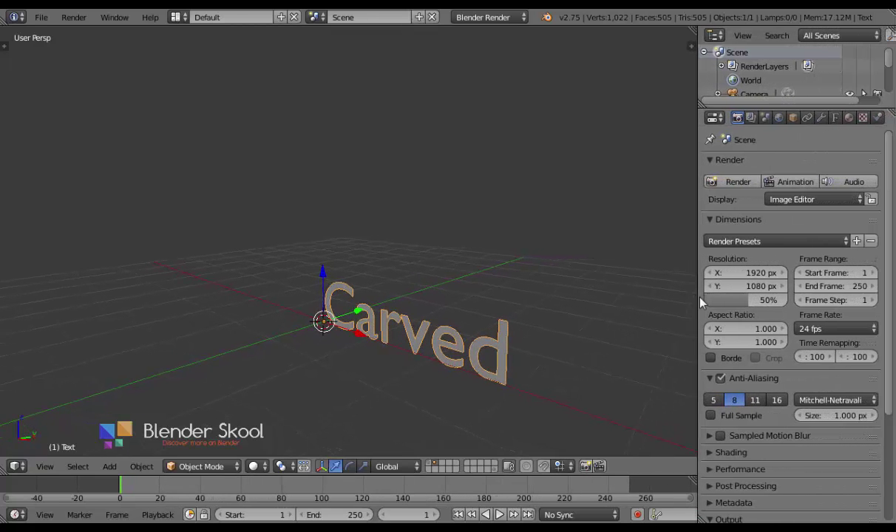
left_click(835, 118)
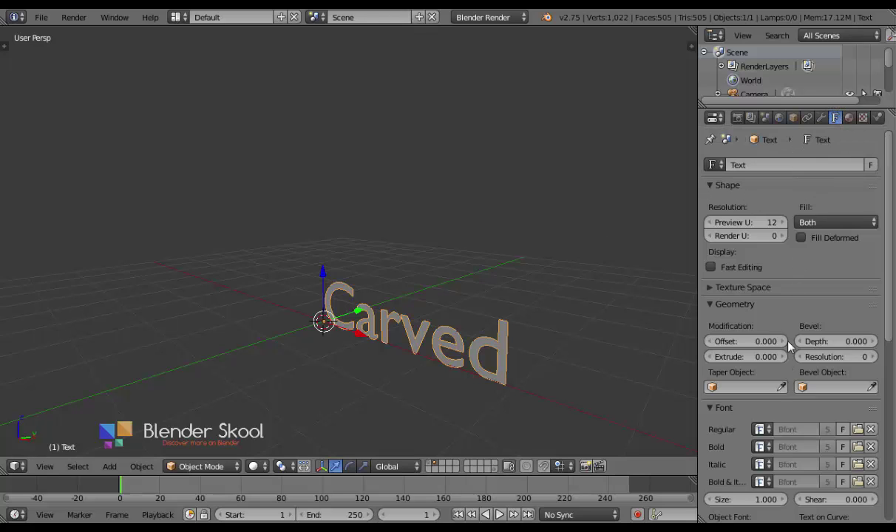
scroll(725, 340, "down", 1)
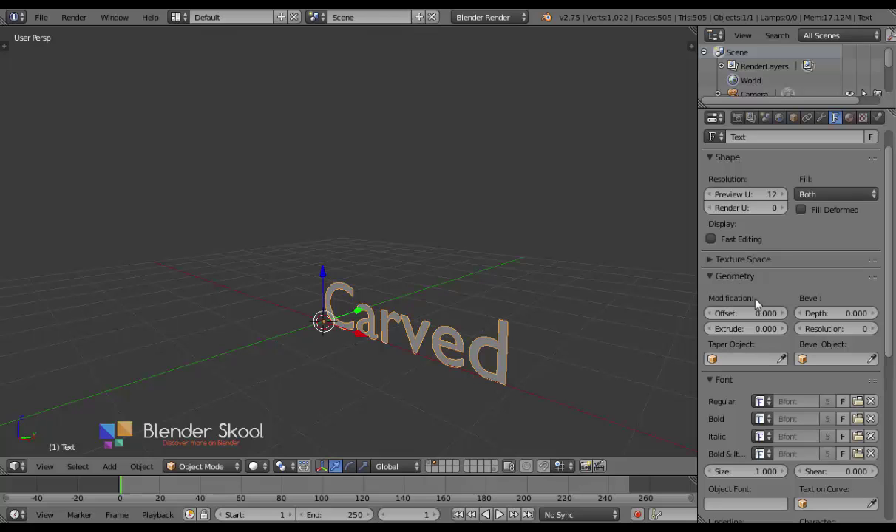
left_click(740, 328)
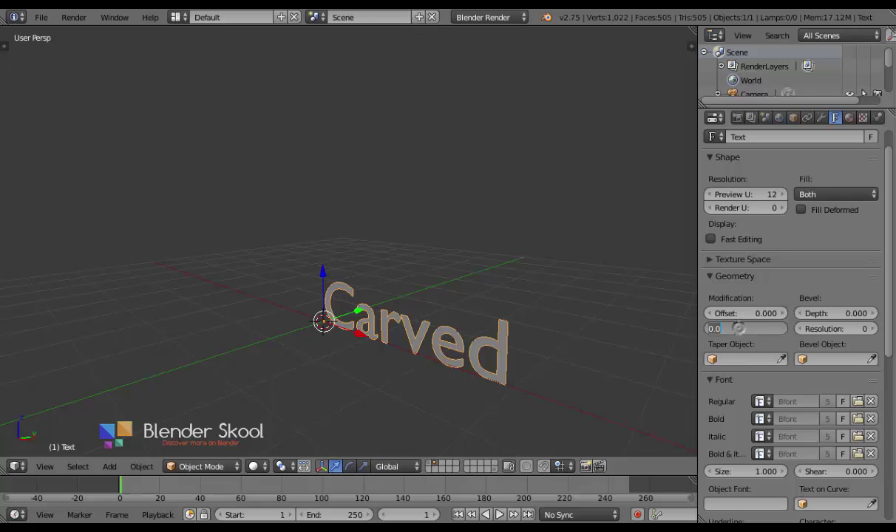
key("BackSpace")
type(".1")
key("Return")
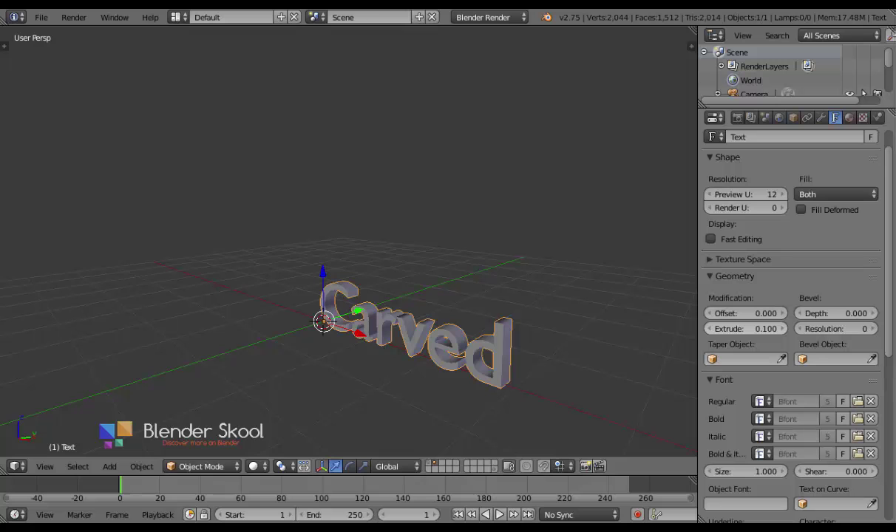
Load SHOWG.TTF from C:\Windows\Fonts as the text object's regular font
middle_click_drag(518, 310, 403, 339)
scroll(539, 318, "up", 3)
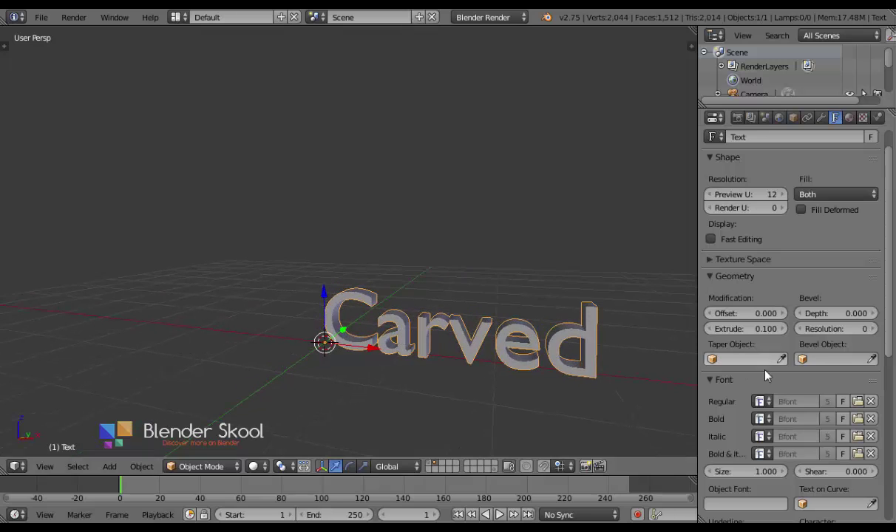
scroll(769, 394, "down", 1)
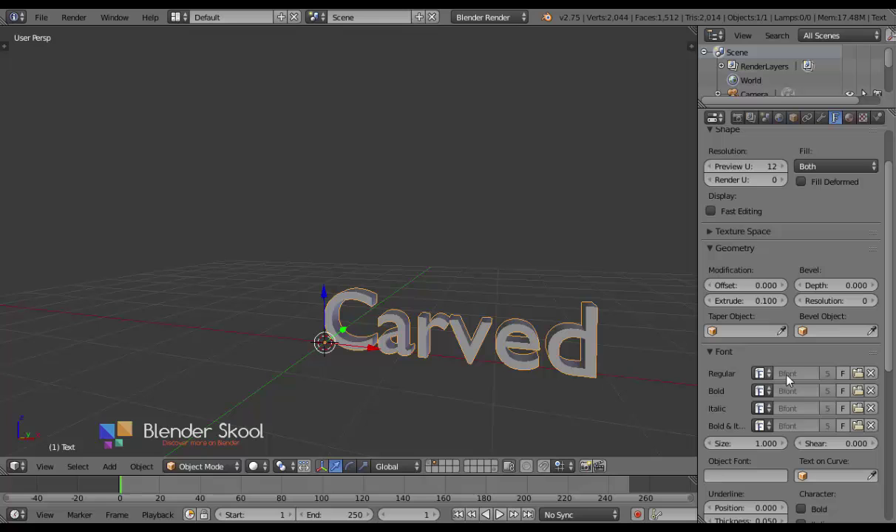
left_click(857, 373)
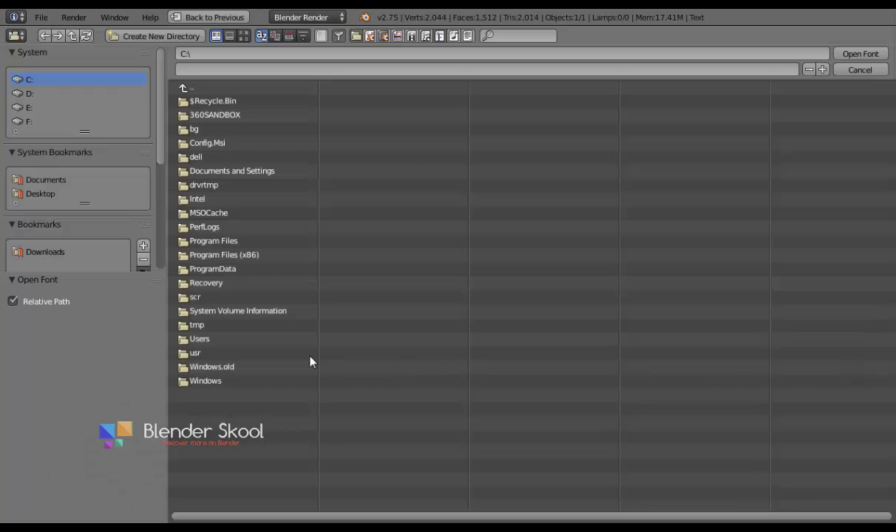
left_click(272, 381)
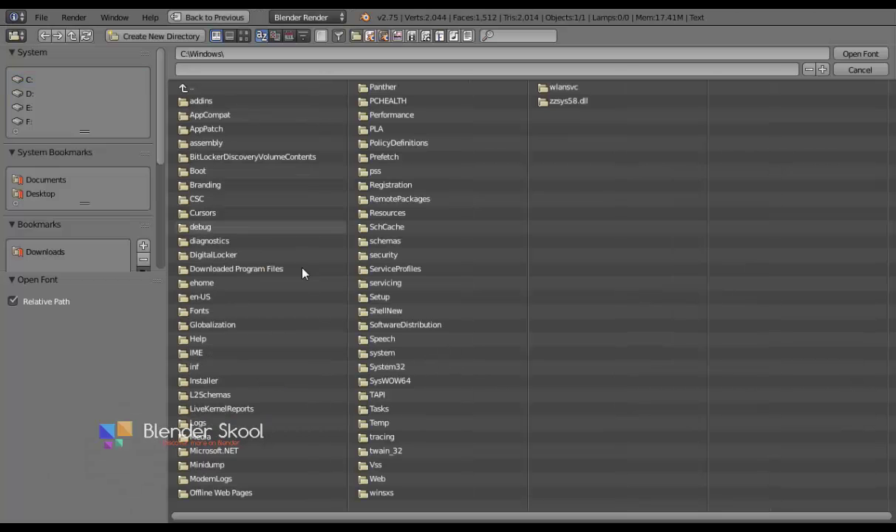
left_click(297, 316)
left_click_drag(273, 516, 799, 518)
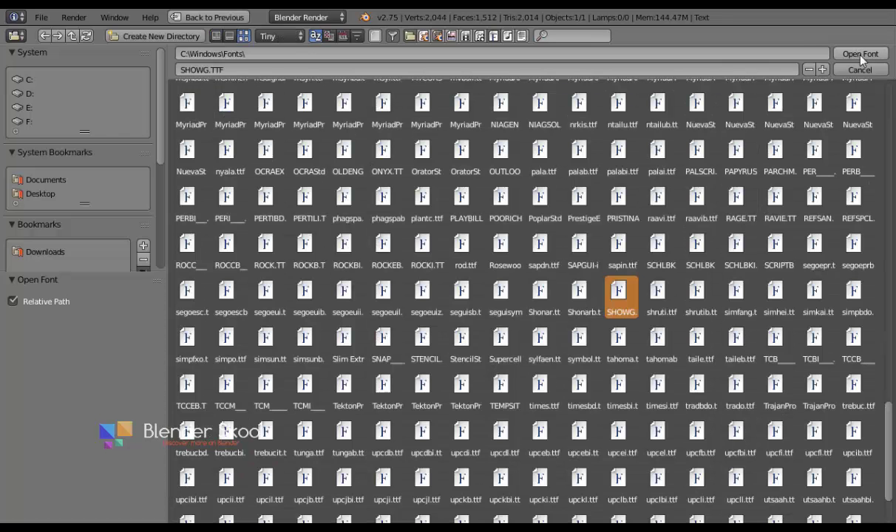
left_click(859, 56)
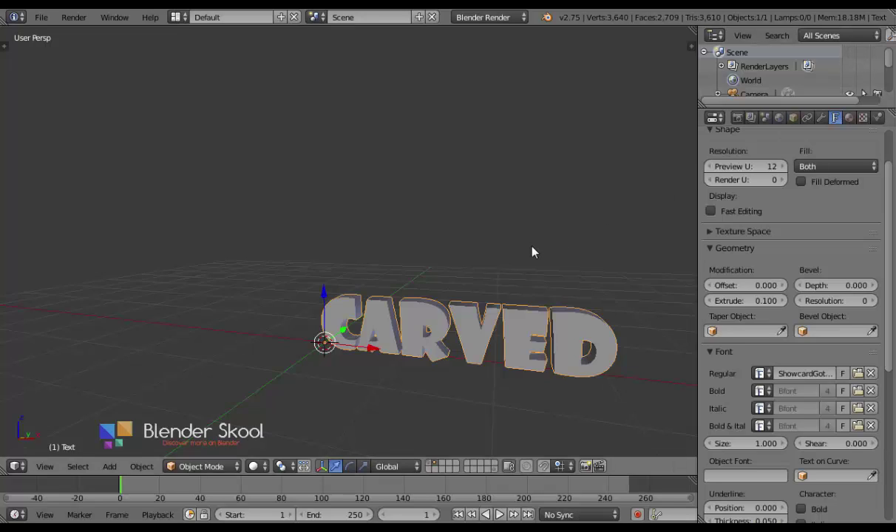
Set the text's paragraph alignment to Center
middle_click_drag(532, 252, 481, 312)
scroll(562, 274, "up", 3)
scroll(517, 256, "down", 3)
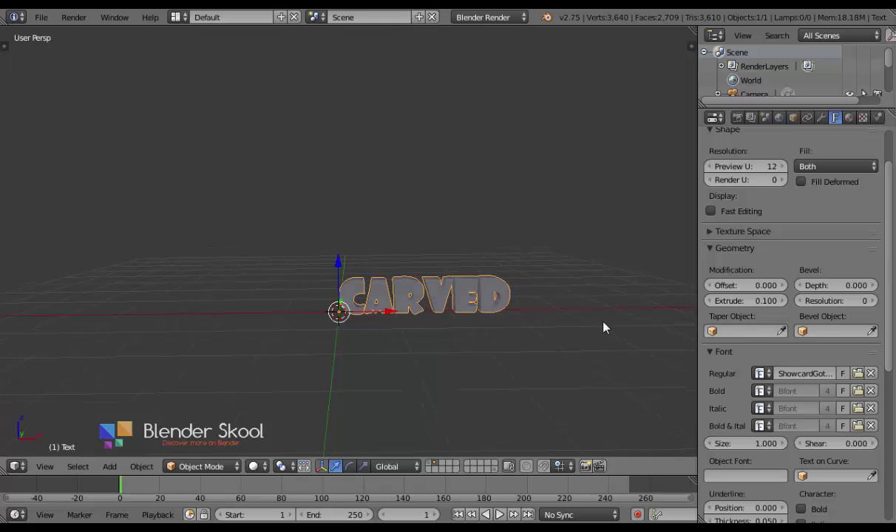
scroll(745, 258, "down", 6)
scroll(784, 274, "down", 3)
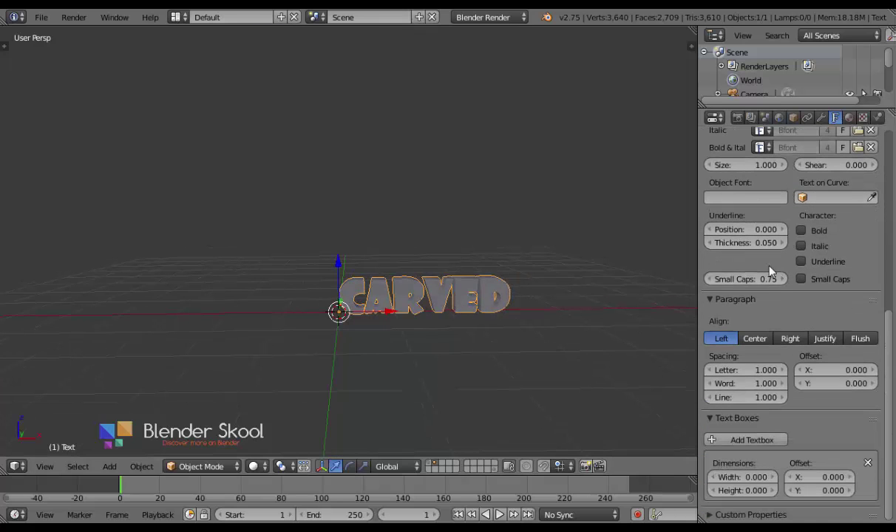
left_click(752, 338)
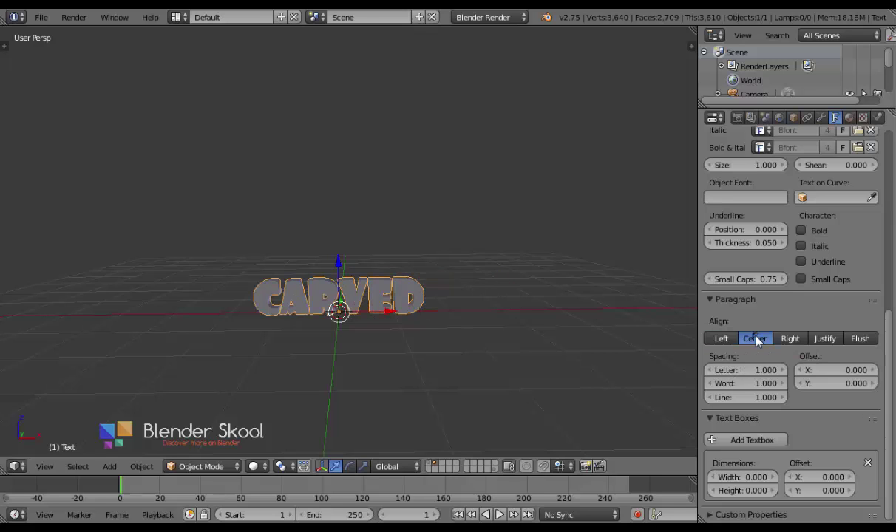
scroll(766, 394, "up", 12)
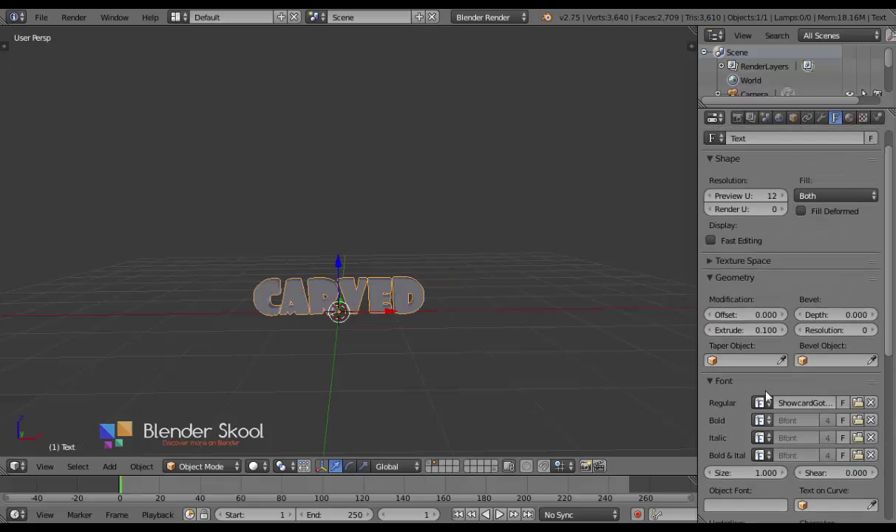
Scale the text object up uniformly to about 1.5 times its size
middle_click_drag(492, 308, 468, 291)
middle_click_drag(420, 310, 490, 310)
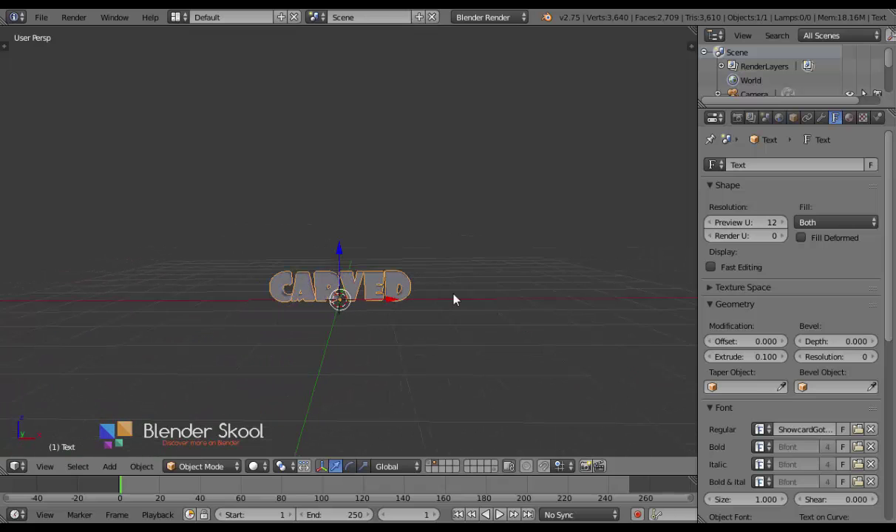
key("s")
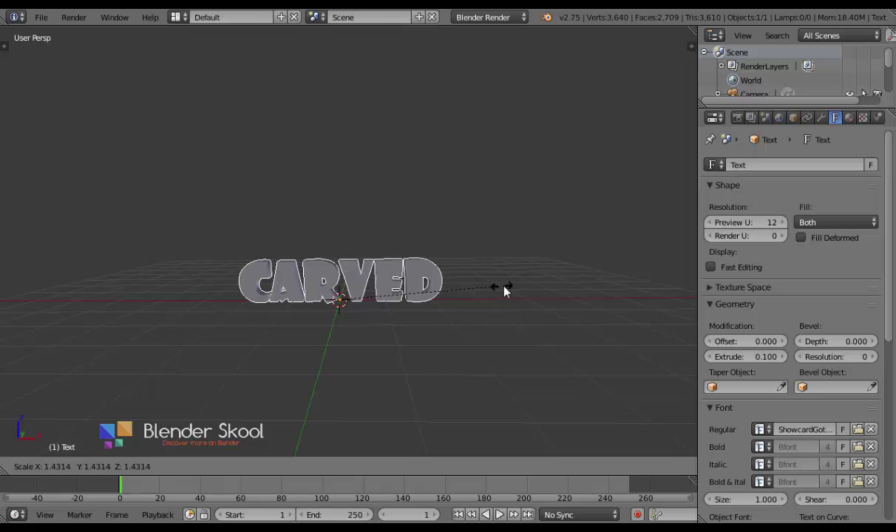
left_click(515, 289)
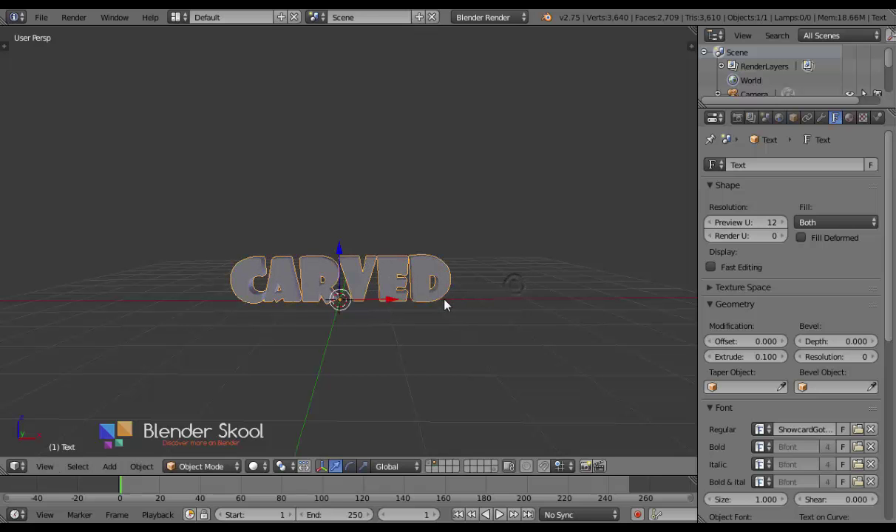
Convert the extruded text object into a mesh
middle_click_drag(444, 304, 479, 354)
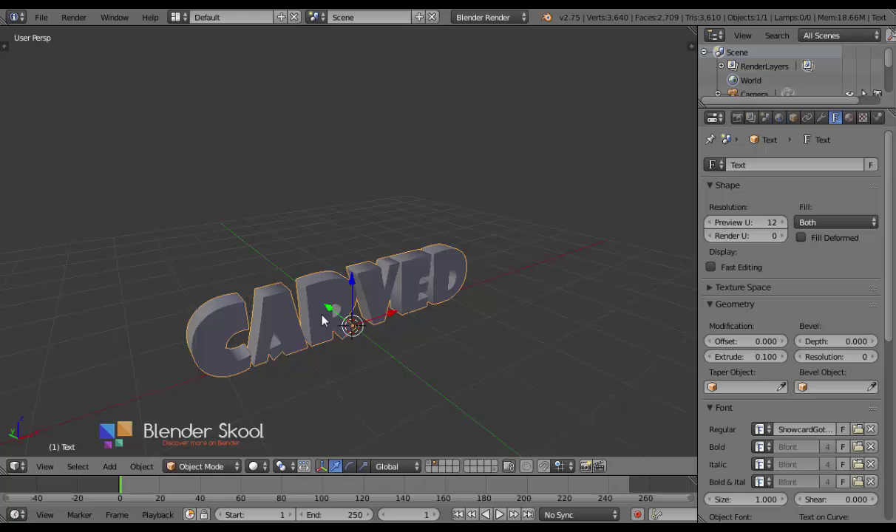
key("2")
middle_click_drag(362, 327, 356, 301)
key("1")
scroll(356, 300, "up", 2)
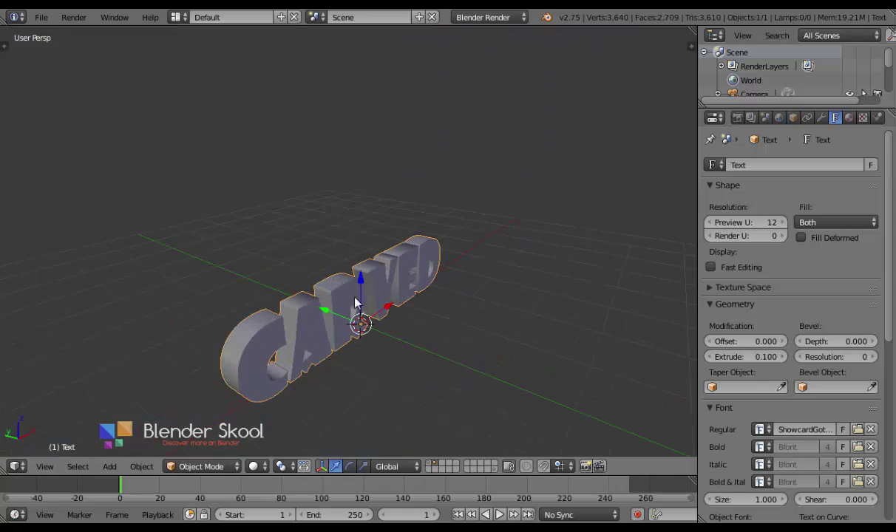
scroll(369, 336, "up", 1)
scroll(350, 332, "up", 1)
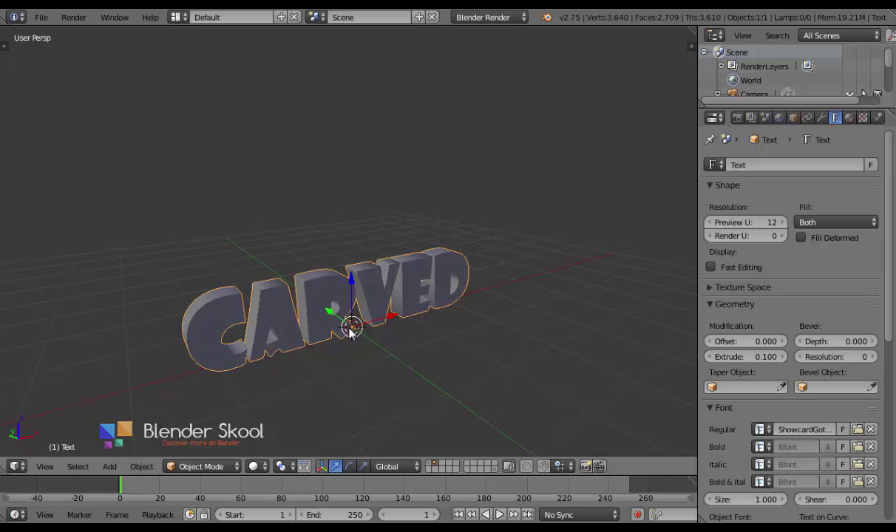
key("alt+c")
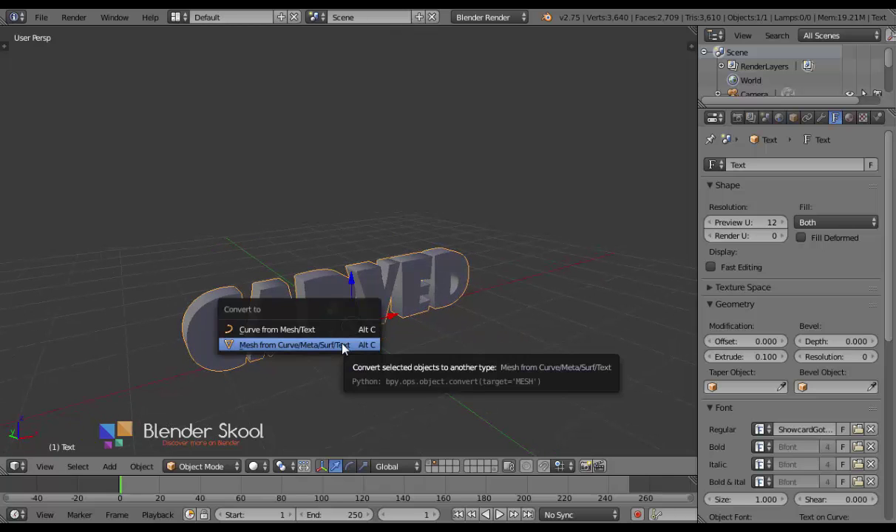
left_click(344, 346)
Enter Edit Mode on the converted text and examine the mesh topology of its letters
middle_click_drag(349, 357, 389, 295)
key("Tab")
scroll(389, 295, "up", 8)
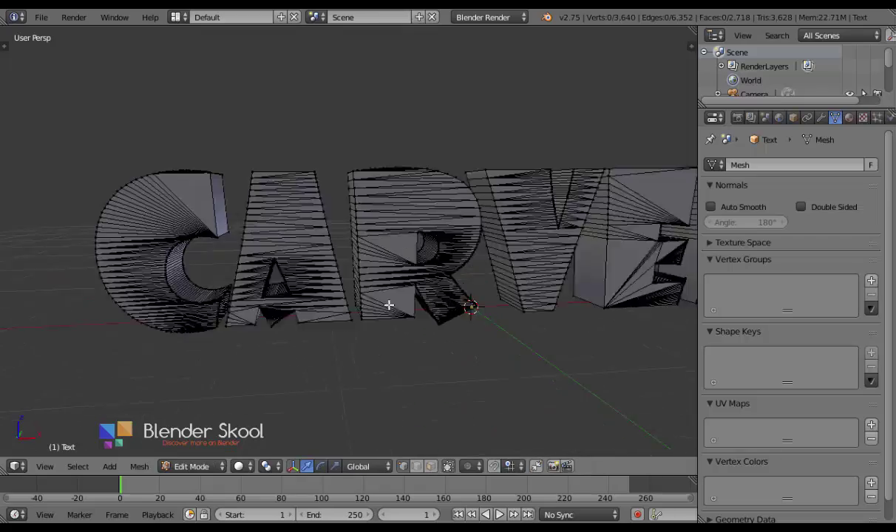
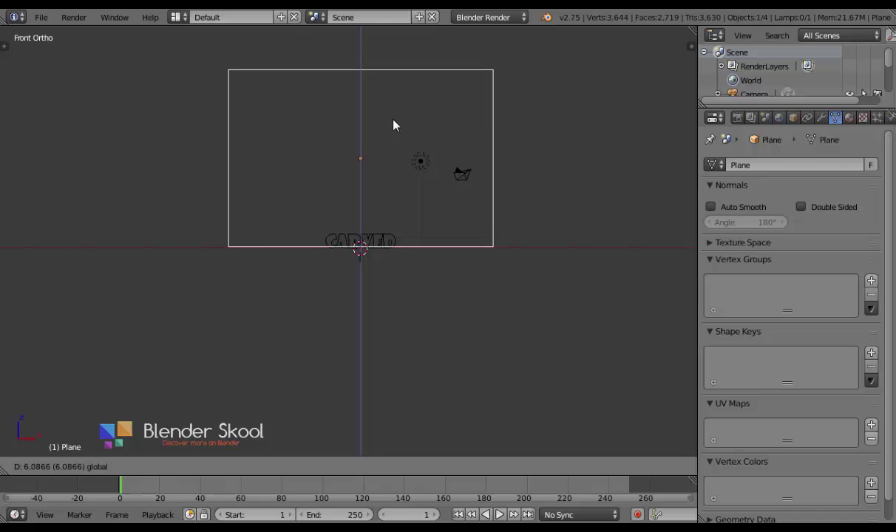
Place the plane about 6.09 units up the global Z axis so its lower edge meets the X axis line
left_click(393, 126)
scroll(380, 210, "up", 3)
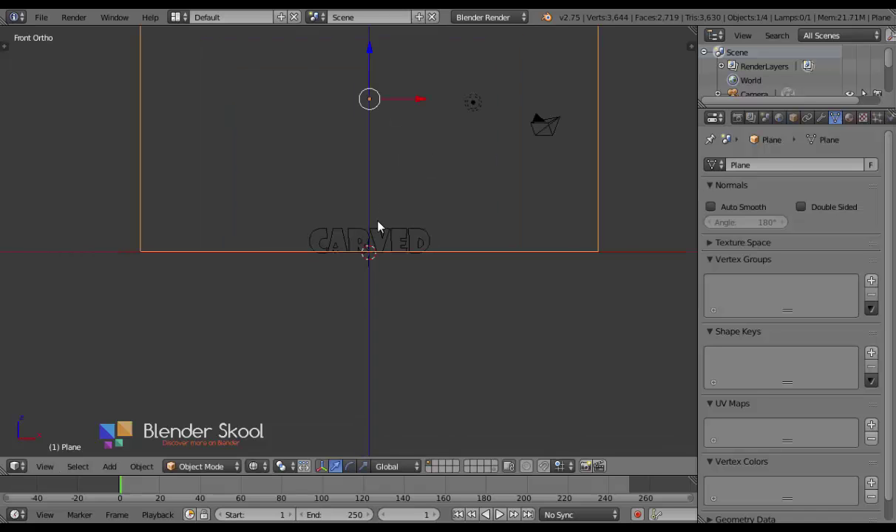
middle_click_drag(380, 224, 385, 323, "shift")
Select the text mesh and move it up the global Z axis to about the plane's mid-height
right_click(355, 335)
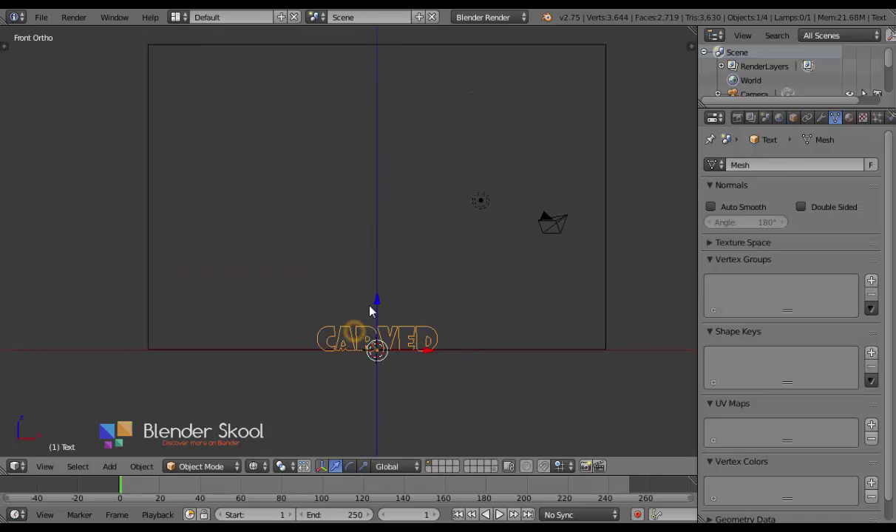
key("g")
key("z")
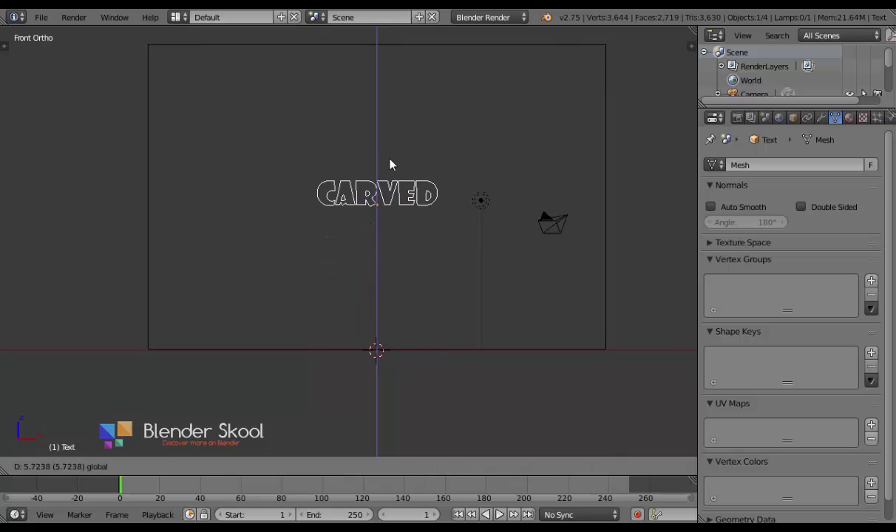
left_click(400, 163)
Scale the text mesh up slightly within the plane
scroll(443, 316, "down", 2)
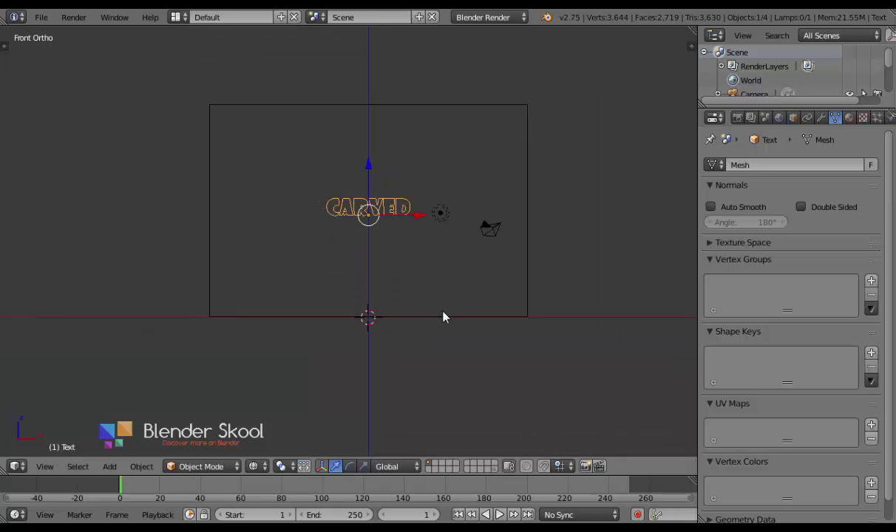
key("s")
left_click(467, 325)
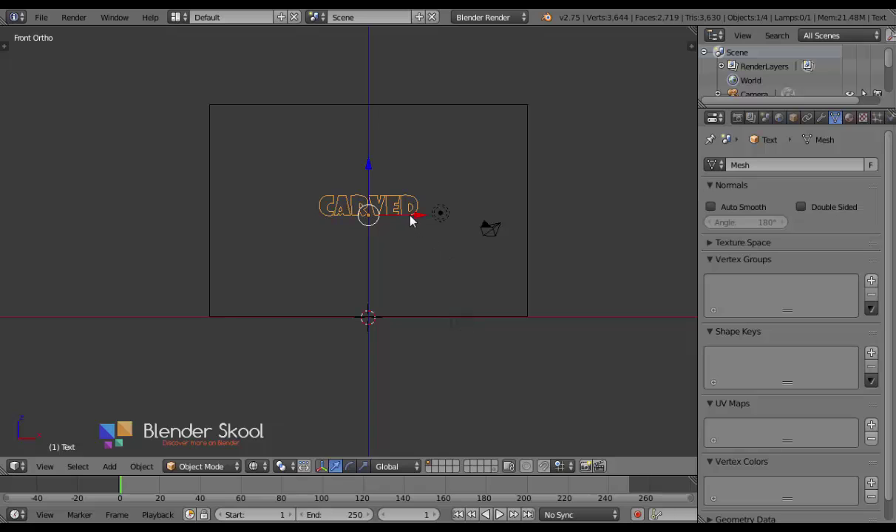
Try shifting the text mesh along the global X axis, and bring it back to the plane's centre
key("g")
key("x")
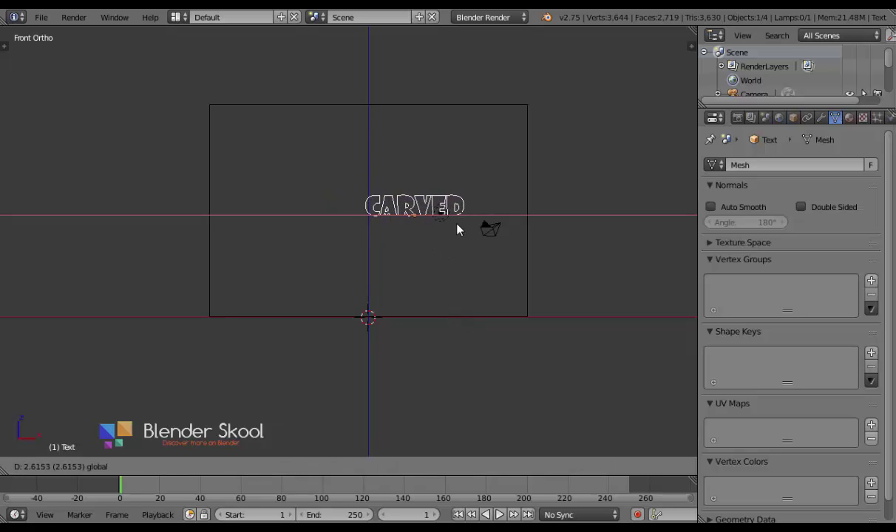
left_click(460, 227)
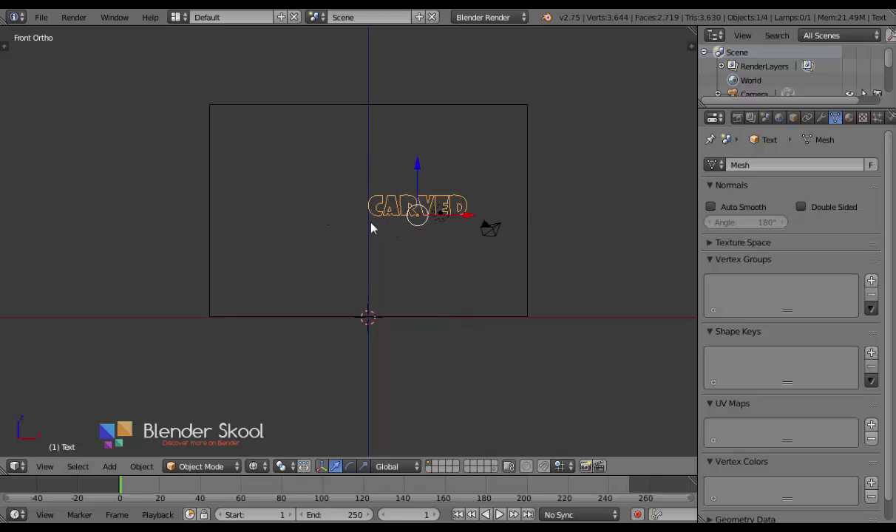
key("g")
key("x")
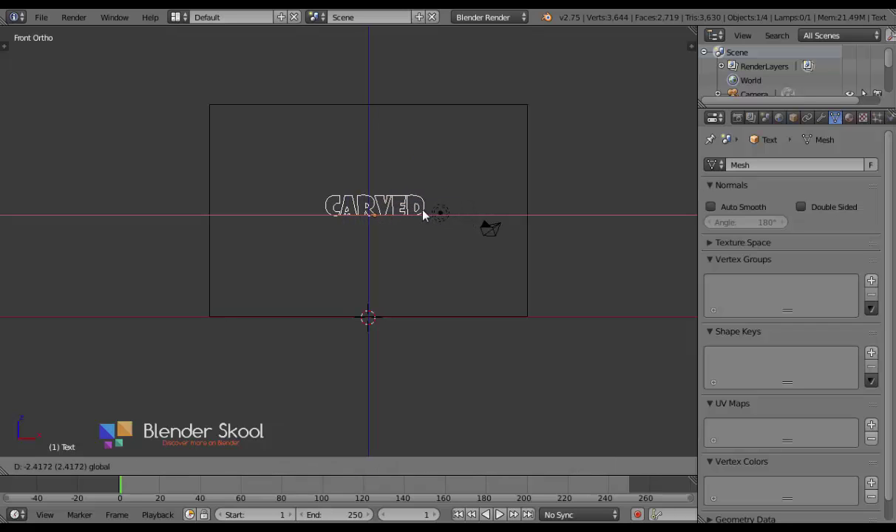
left_click(419, 214)
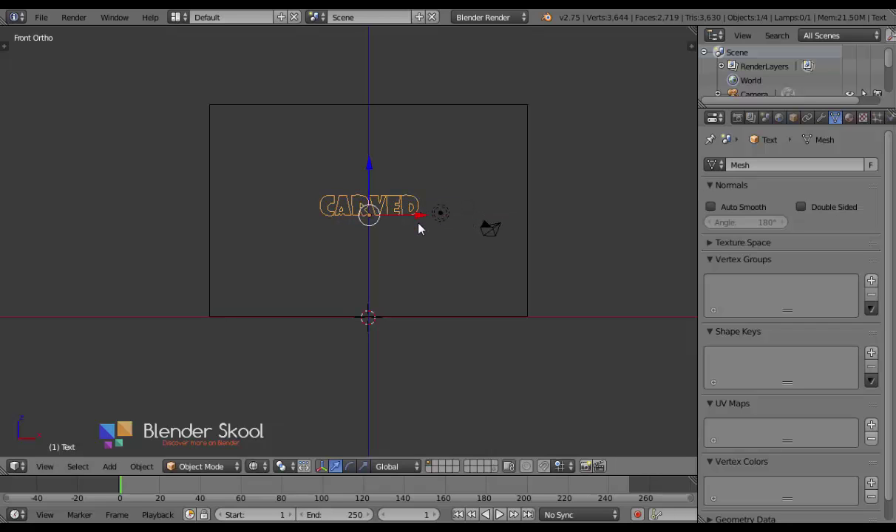
Undo the last shift of the text mesh along the global X axis
key("ctrl+z")
scroll(398, 296, "up", 4)
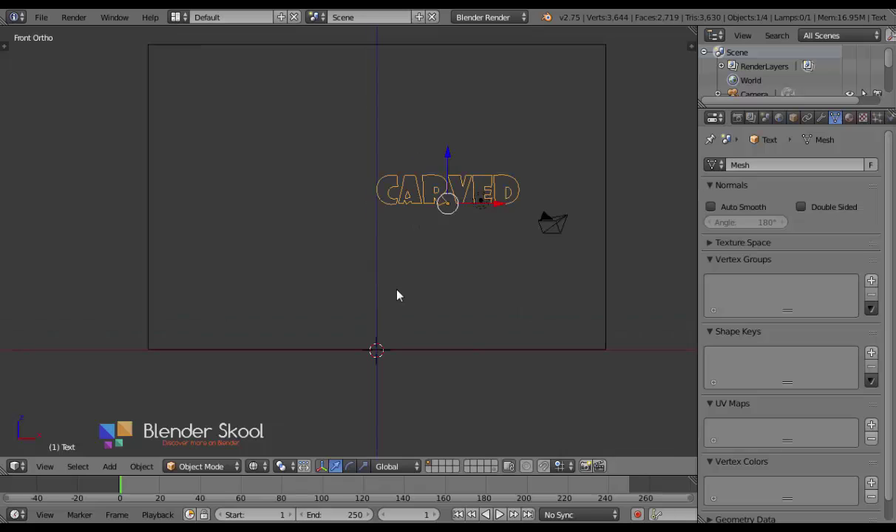
scroll(364, 315, "down", 2)
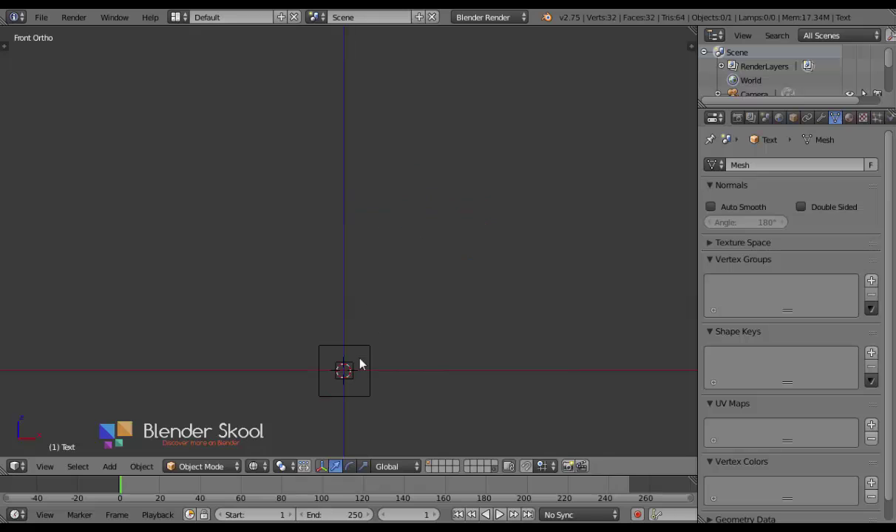
Move the square logo object to the first layer and show that layer with the plane and text
right_click(359, 362)
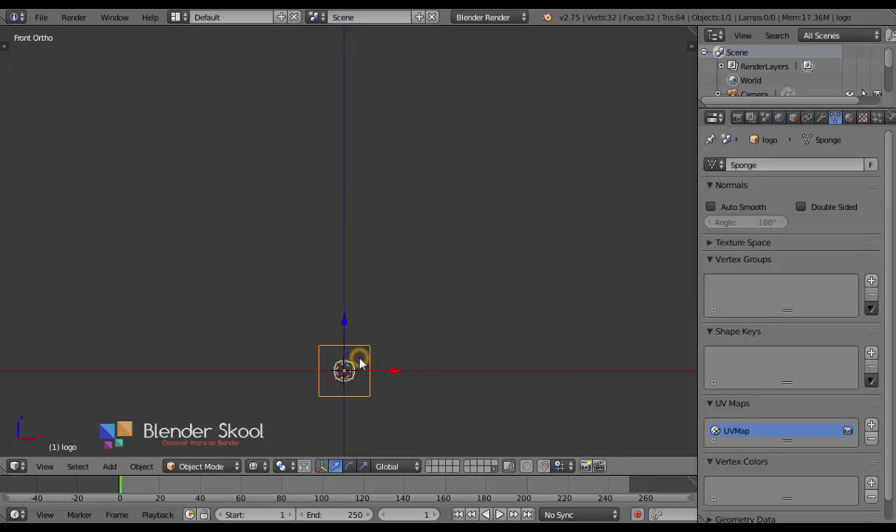
key("m")
key("1")
key("1")
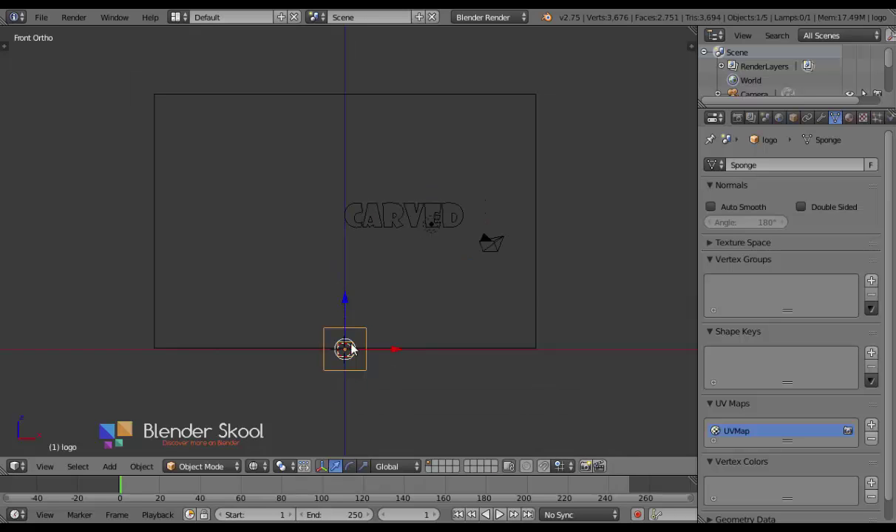
Place the logo just before the "CARVED" lettering at about the text's height on the plane
key("g")
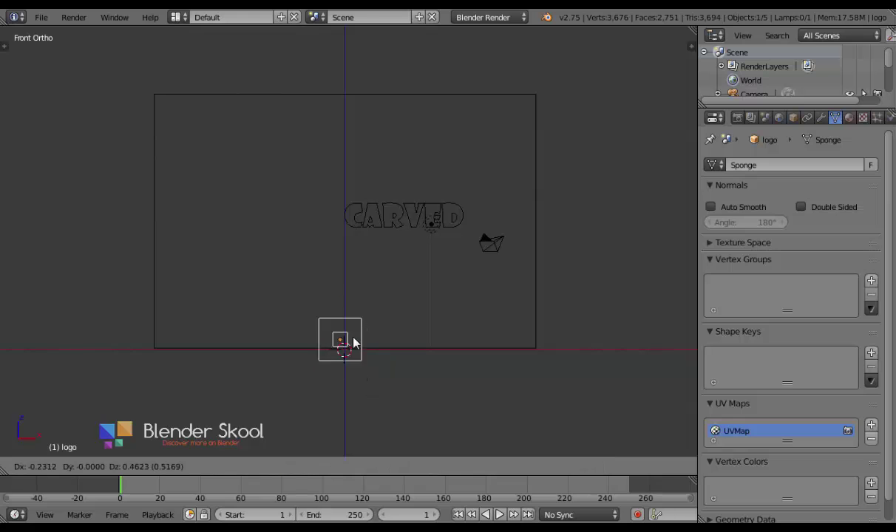
left_click(333, 255)
mouse_move(344, 287)
middle_mouse_down()
mouse_move(306, 340)
mouse_move(252, 340)
mouse_move(217, 320)
mouse_move(137, 398)
middle_mouse_up()
key("z")
In the right orthographic view, move the text mesh slightly forward along the global Y axis so it still cuts through the plane
left_click(44, 469)
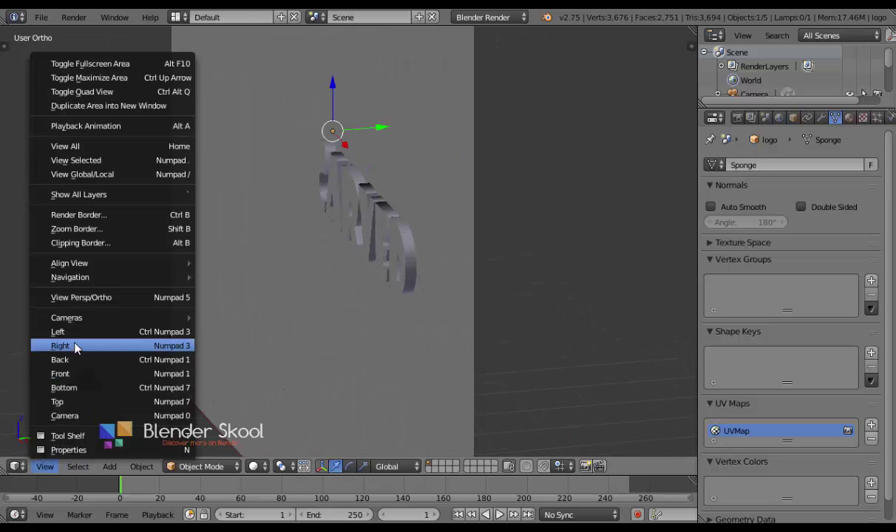
left_click(70, 345)
middle_click_drag(303, 230, 301, 351, "shift")
right_click(329, 172)
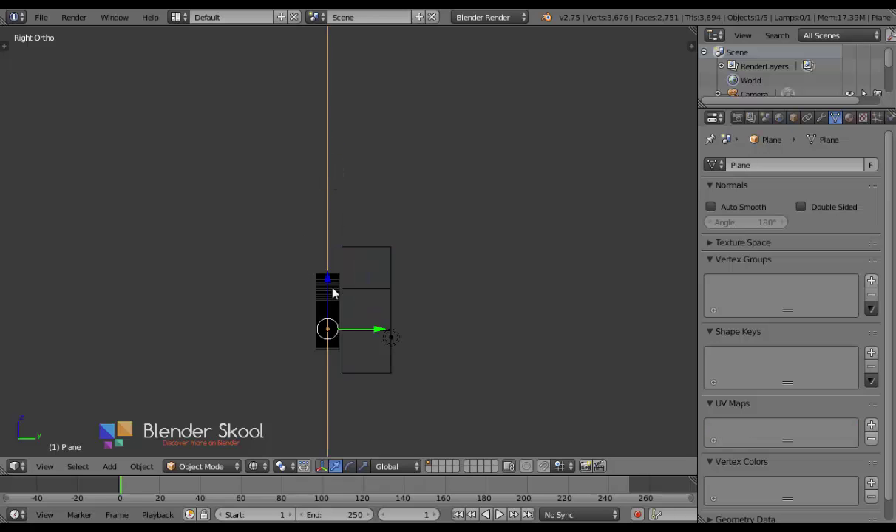
scroll(332, 290, "up", 6)
right_click(292, 157)
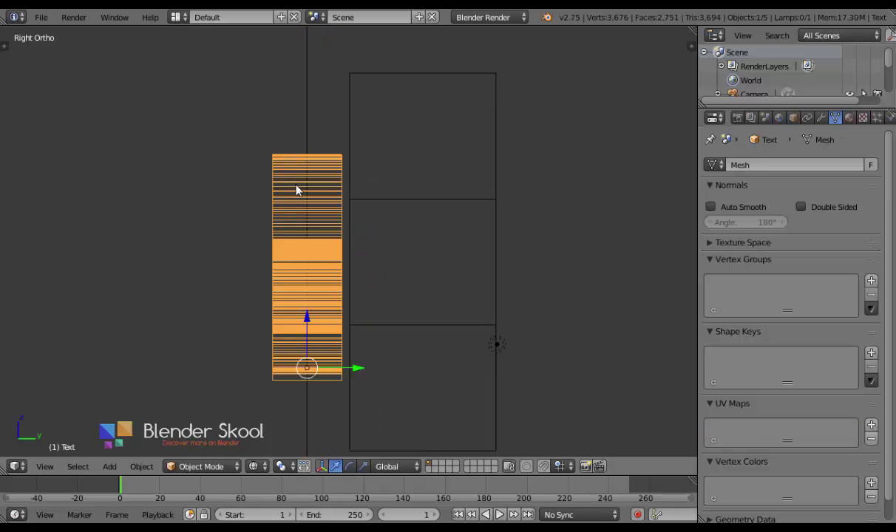
left_click_drag(357, 368, 353, 371)
key("z")
key("z")
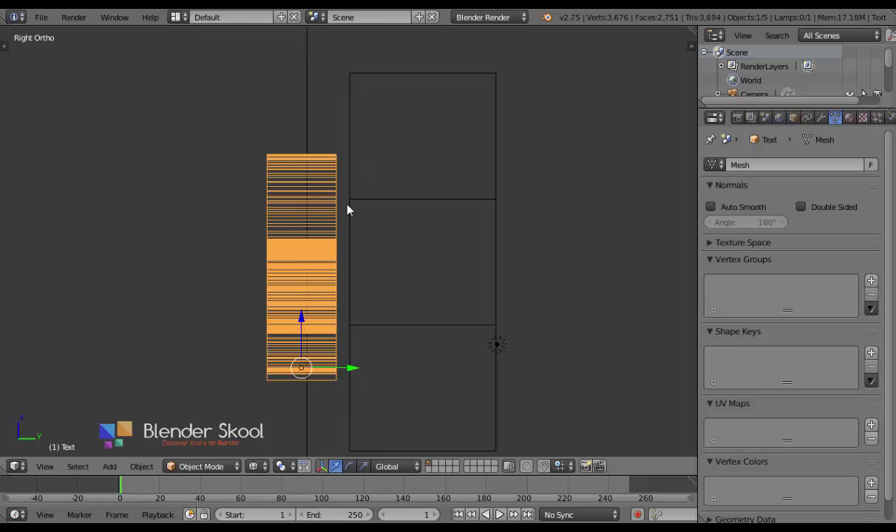
Select the logo and move it along the global Y axis until it straddles the plane like the text mesh
mouse_move(392, 228)
middle_mouse_down()
mouse_move(329, 256)
mouse_move(287, 296)
mouse_move(204, 281)
mouse_move(173, 311)
mouse_move(285, 313)
mouse_move(420, 296)
mouse_move(290, 294)
mouse_move(380, 224)
mouse_move(436, 212)
mouse_move(450, 244)
mouse_move(438, 222)
mouse_move(218, 382)
middle_mouse_up()
key("z")
right_click(414, 201)
left_click(44, 467)
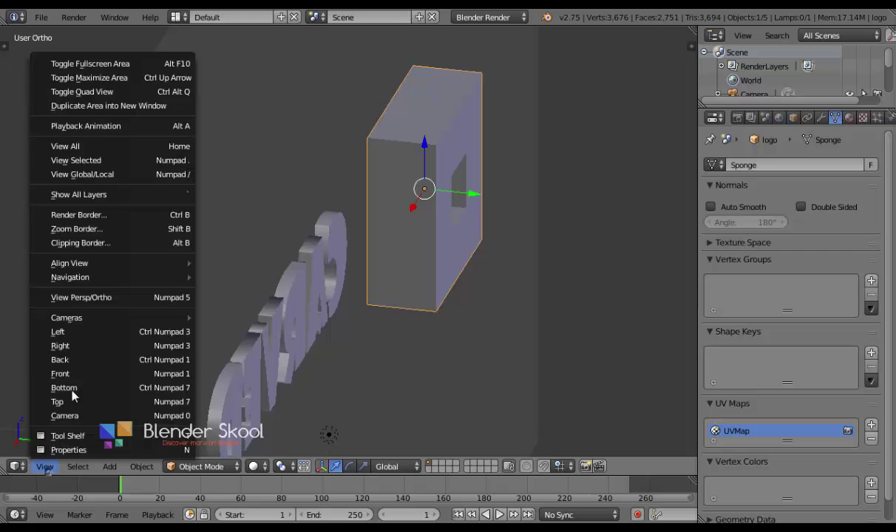
left_click(74, 370)
left_click(44, 467)
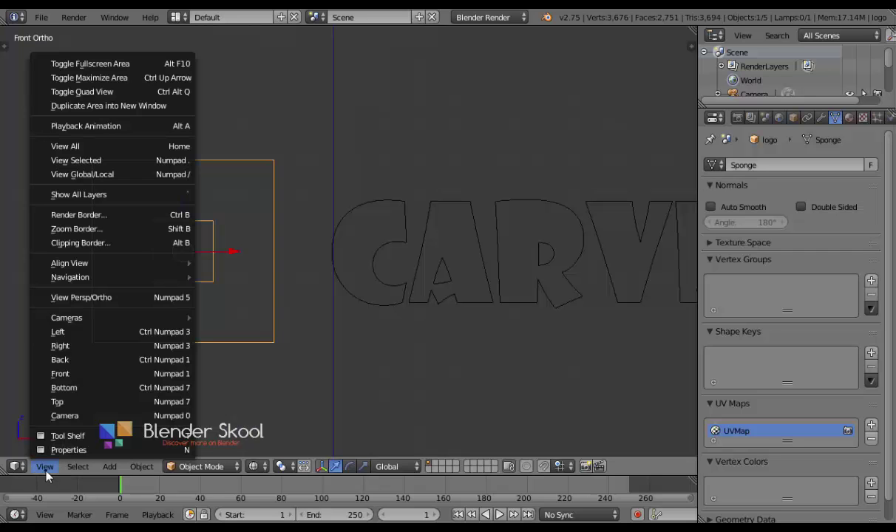
left_click(108, 346)
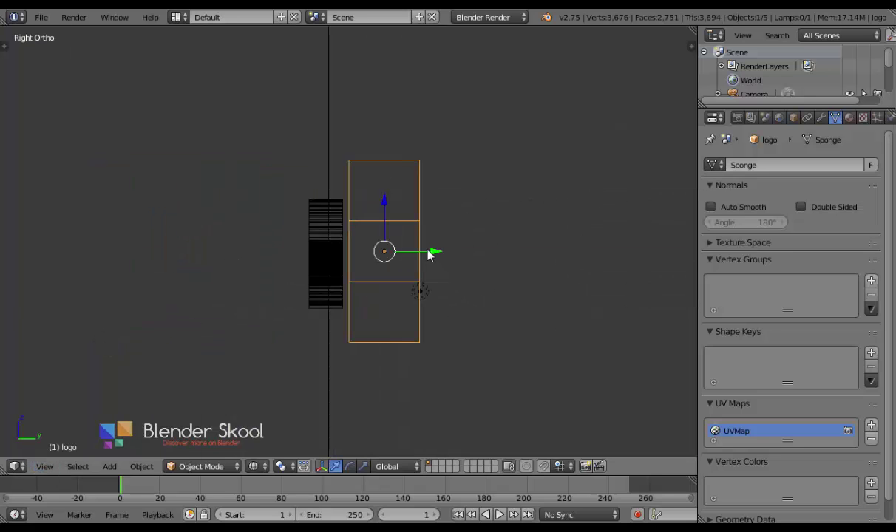
left_click_drag(436, 252, 372, 245)
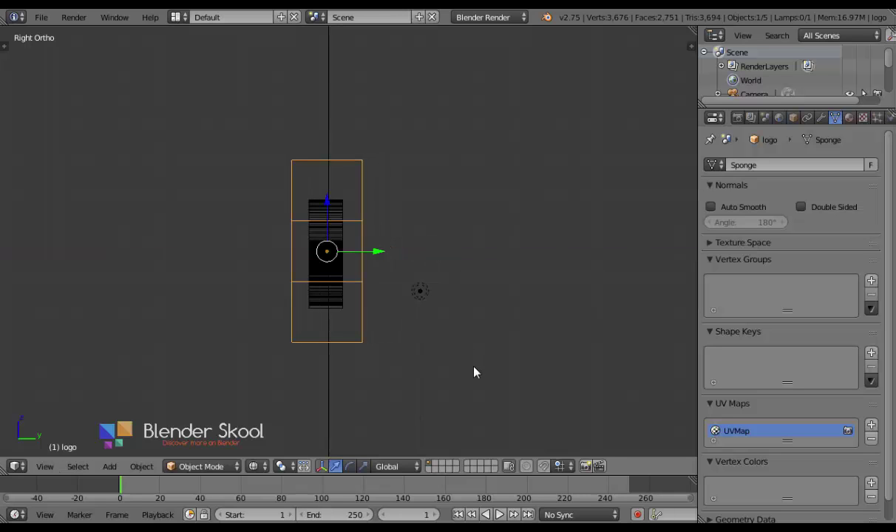
Scale the logo to about 0.52 along the global Y axis to match the text's depth, and fine-tune its alignment
key("s")
key("y")
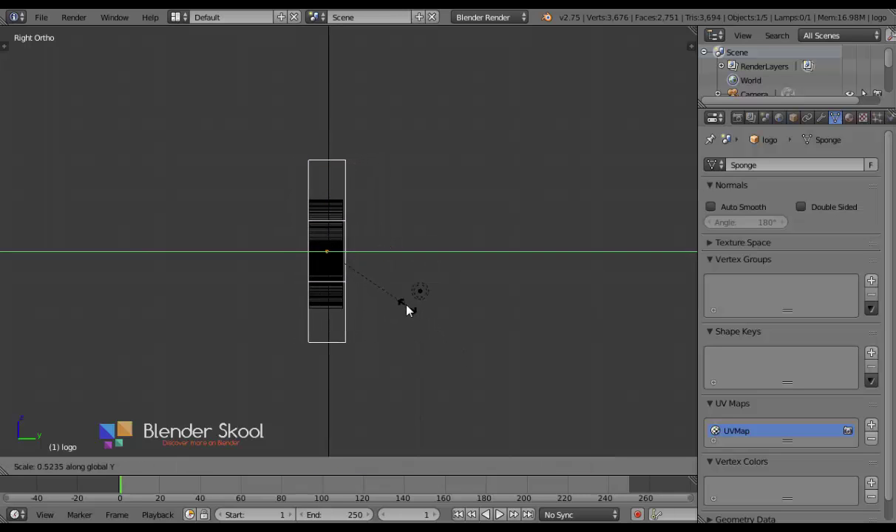
left_click(405, 308)
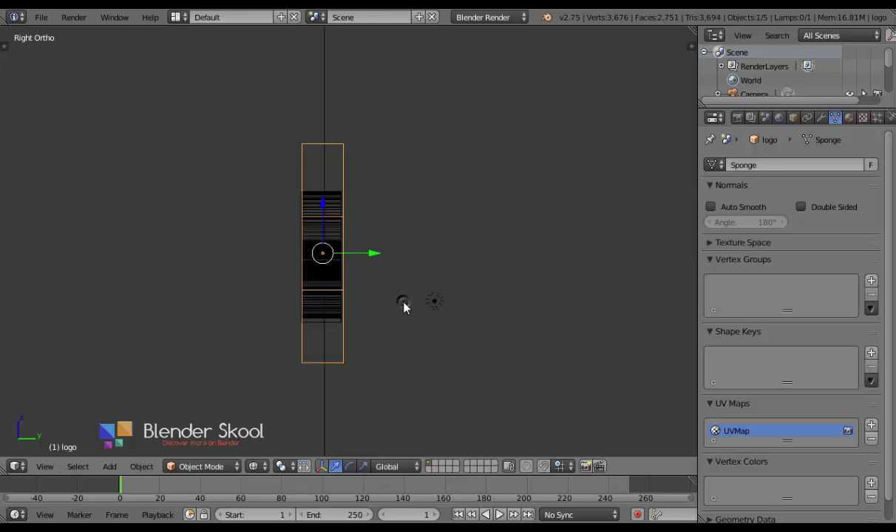
scroll(403, 308, "up", 4)
left_click_drag(346, 267, 343, 264)
Join the logo and the text mesh into one object with the text active, and test that they move together
middle_click_drag(200, 290, 235, 313)
scroll(235, 313, "down", 3)
key("z")
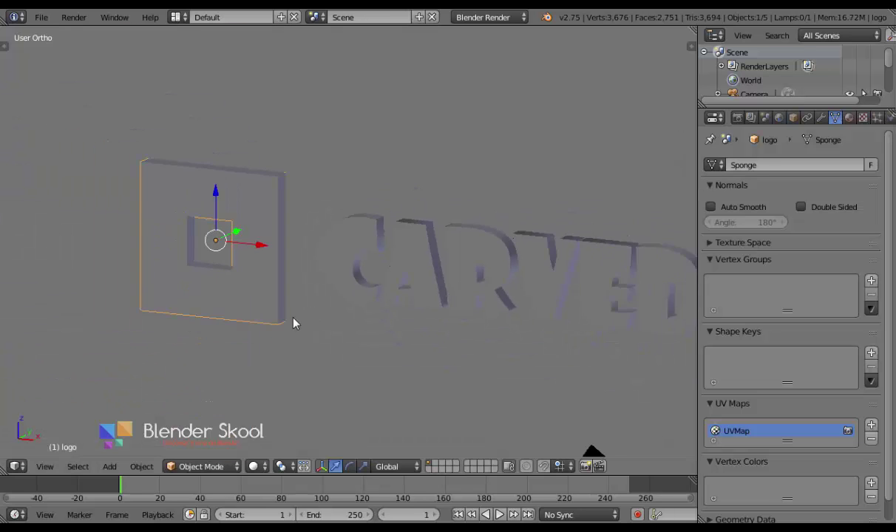
mouse_move(295, 321)
middle_mouse_down()
mouse_move(360, 320)
mouse_move(405, 287)
mouse_move(400, 326)
mouse_move(334, 315)
mouse_move(346, 355)
middle_mouse_up()
middle_click_drag(397, 303, 370, 291)
scroll(370, 301, "up", 2)
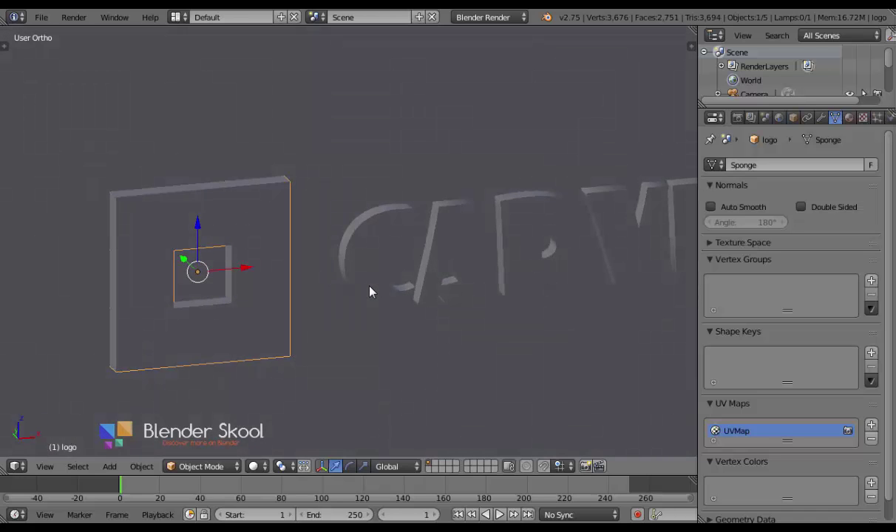
right_click(364, 231, "shift")
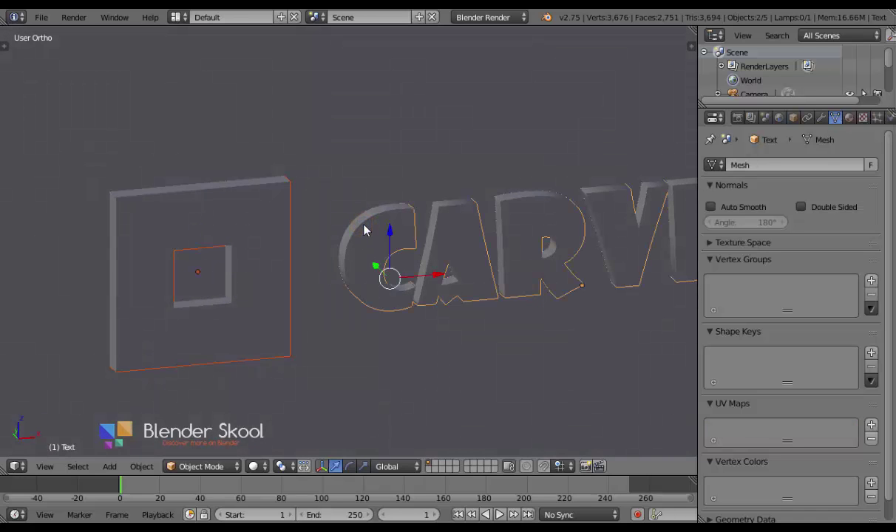
key("ctrl+j")
scroll(364, 232, "down", 6)
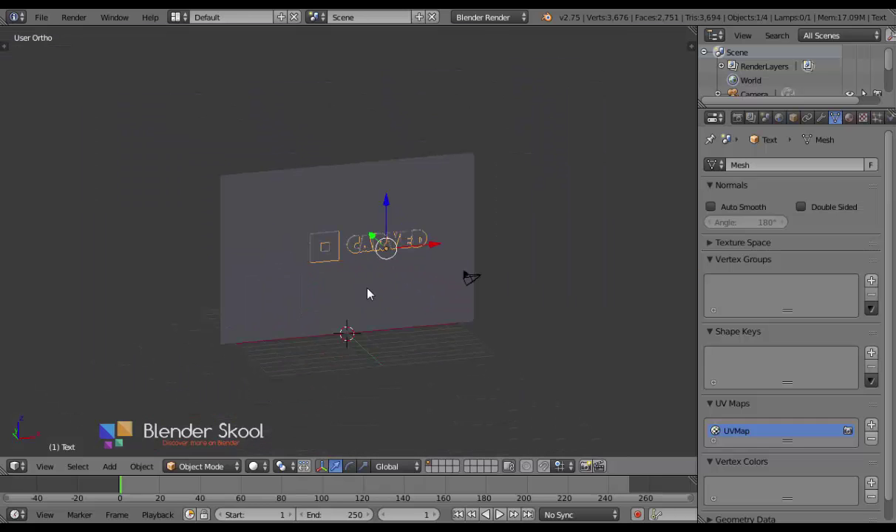
key("g")
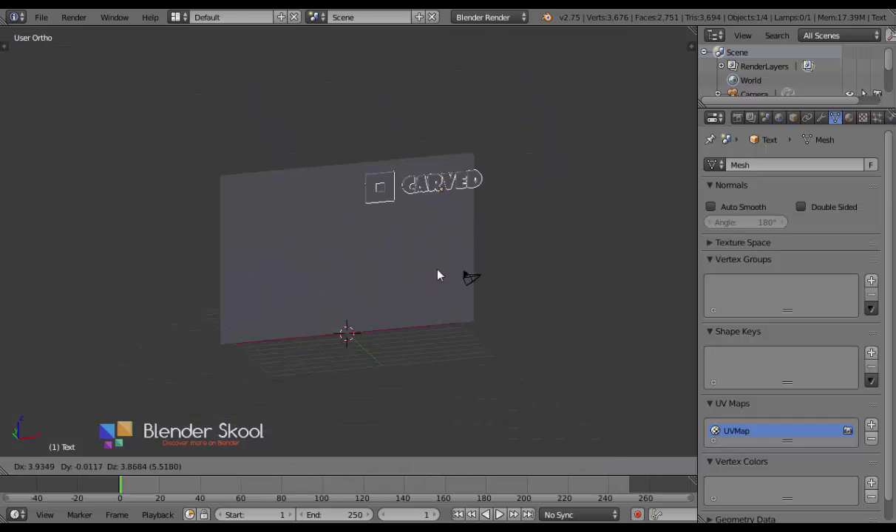
right_click(411, 290)
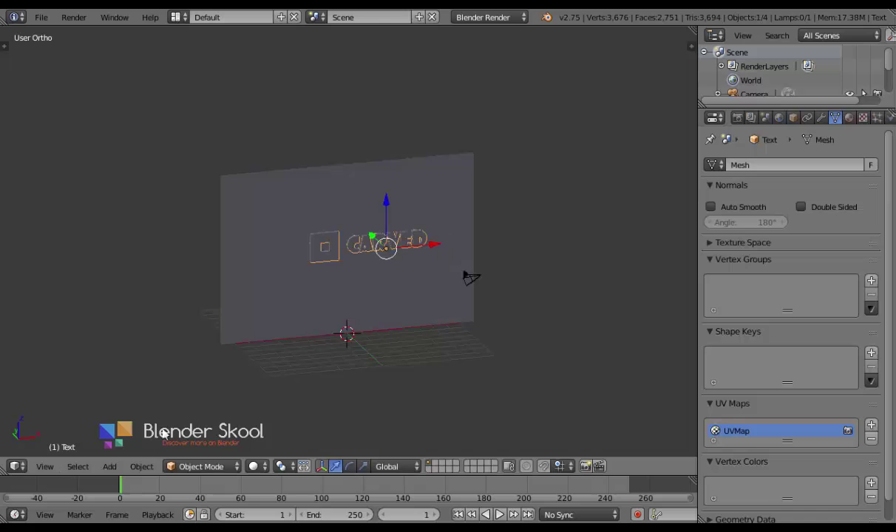
In the front view, shift the joined logo and text along the global X axis towards the plane's centre
middle_click_drag(151, 372, 282, 250)
right_click(282, 245)
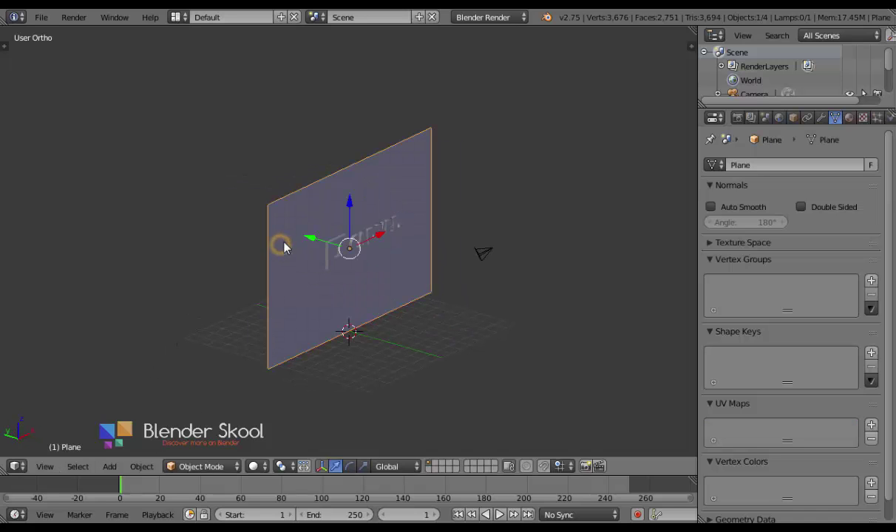
right_click(334, 231)
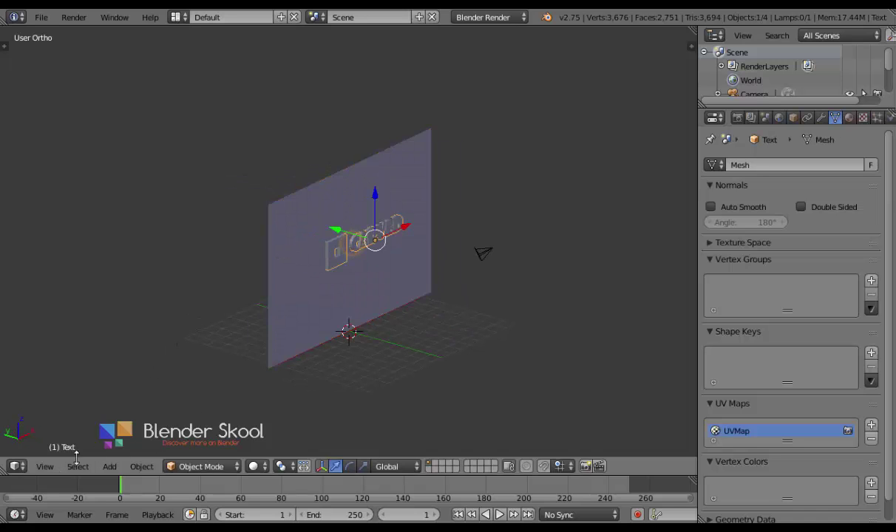
left_click(44, 467)
left_click(60, 373)
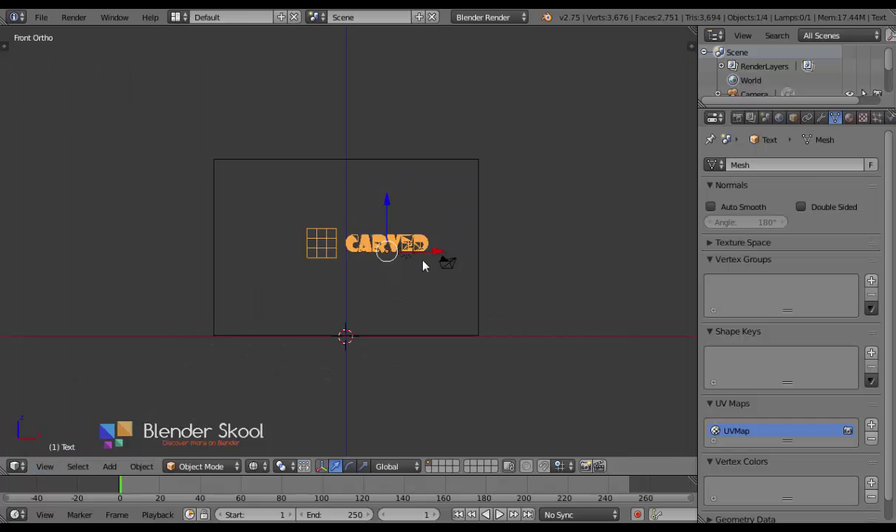
key("g")
key("x")
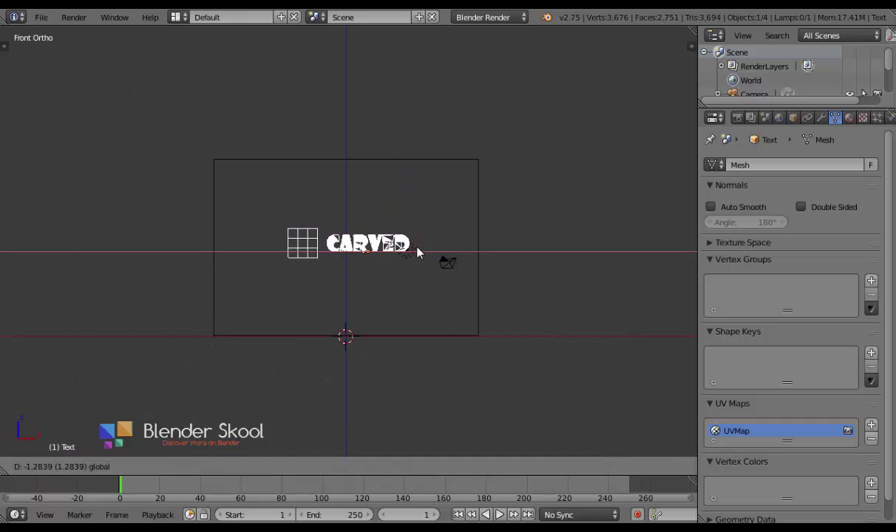
left_click(420, 253)
scroll(403, 283, "up", 4)
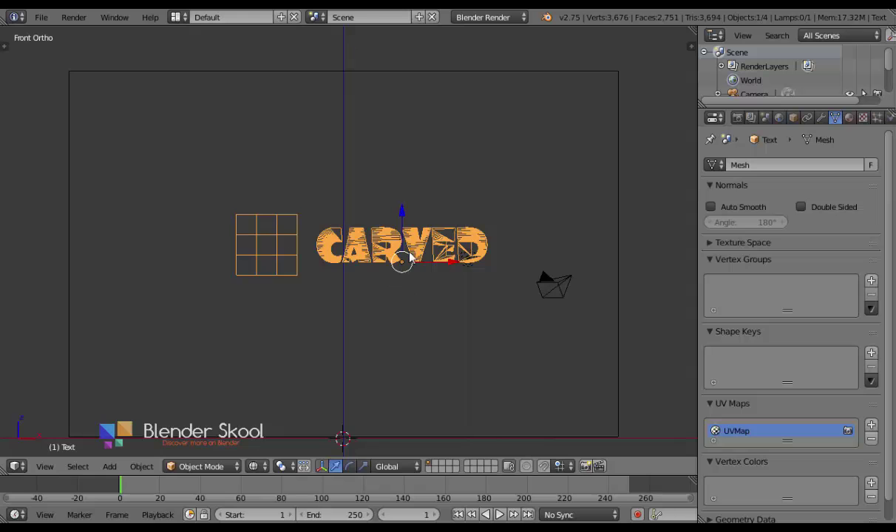
scroll(410, 279, "down", 5)
Look through the camera and move it along the global Y axis closer to the plane so the plane fills the frame
middle_click_drag(410, 282, 385, 346)
left_click(42, 466)
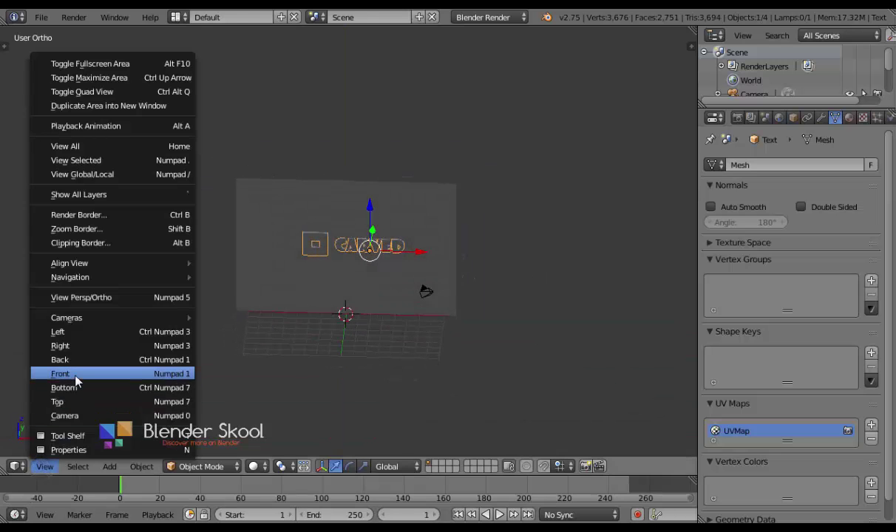
left_click(77, 376)
scroll(294, 321, "up", 2)
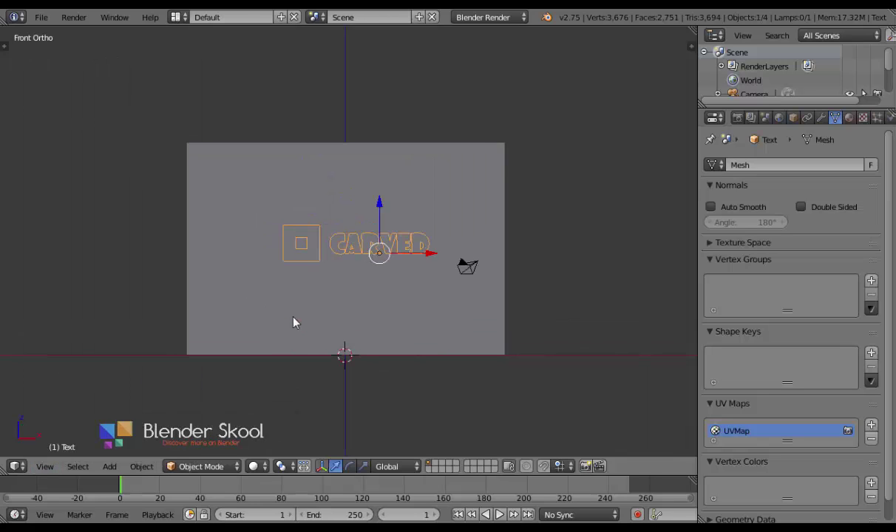
key("KP_0")
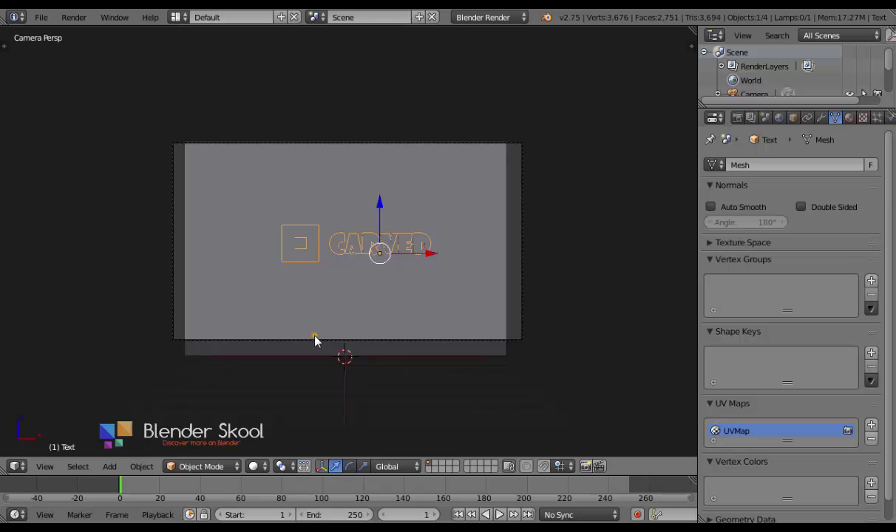
right_click(314, 338)
right_click(316, 334)
key("g")
key("y")
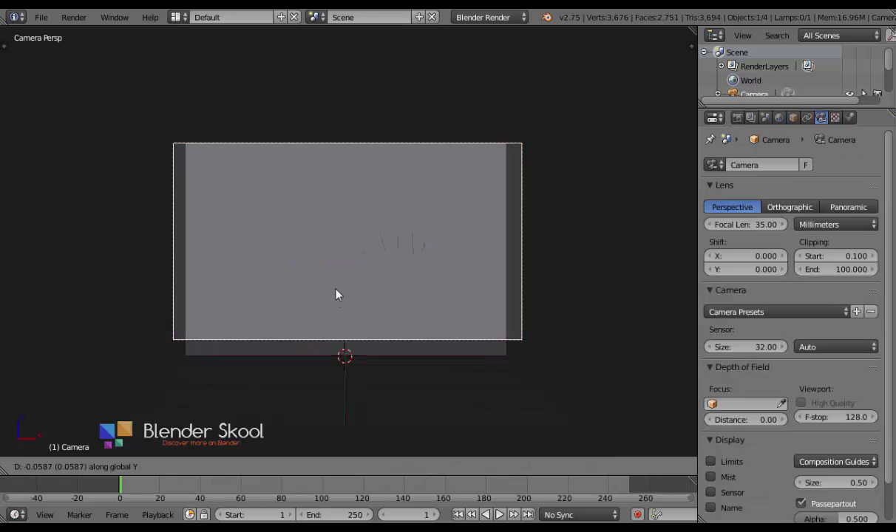
left_click(350, 382)
Shift the camera slightly along the global X axis to centre the logo and text in the frame
key("g")
key("x")
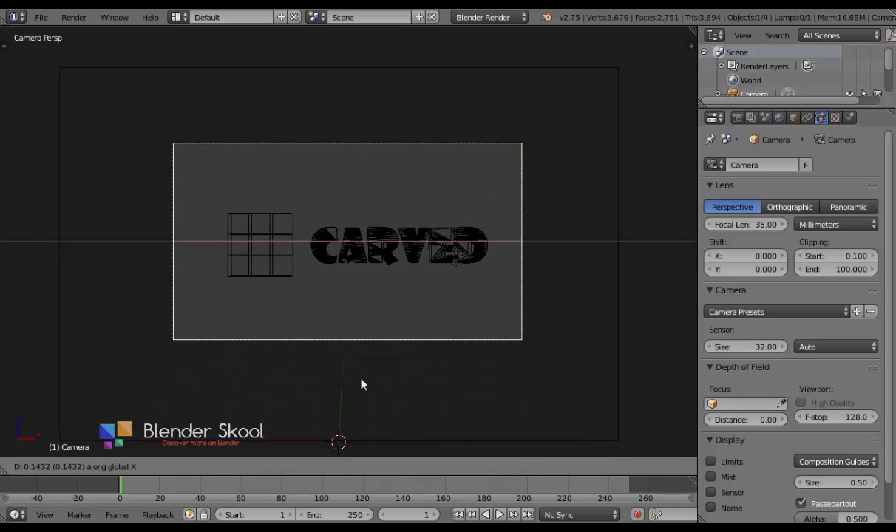
left_click(377, 383)
scroll(374, 375, "up", 3)
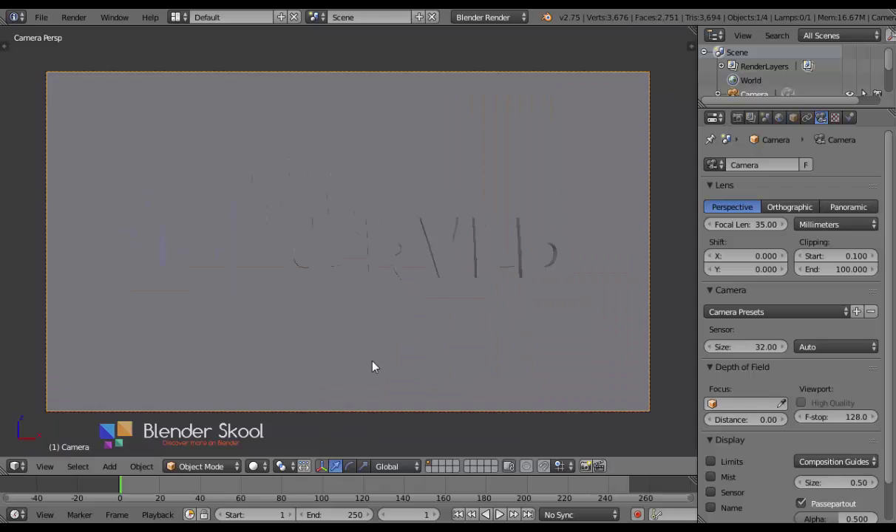
Add a Boolean modifier to the large upright plane and set its operation to Difference
middle_click_drag(284, 411, 150, 458)
middle_click_drag(128, 364, 244, 361)
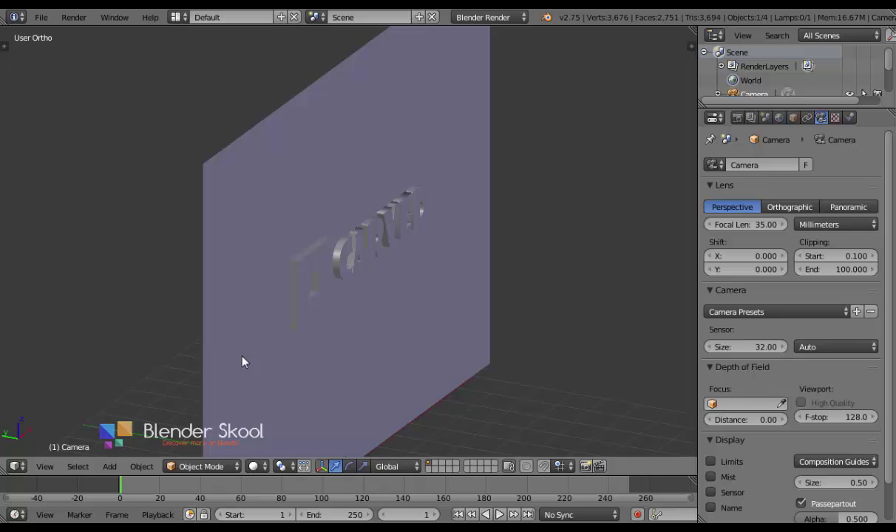
right_click(354, 240)
right_click(246, 146)
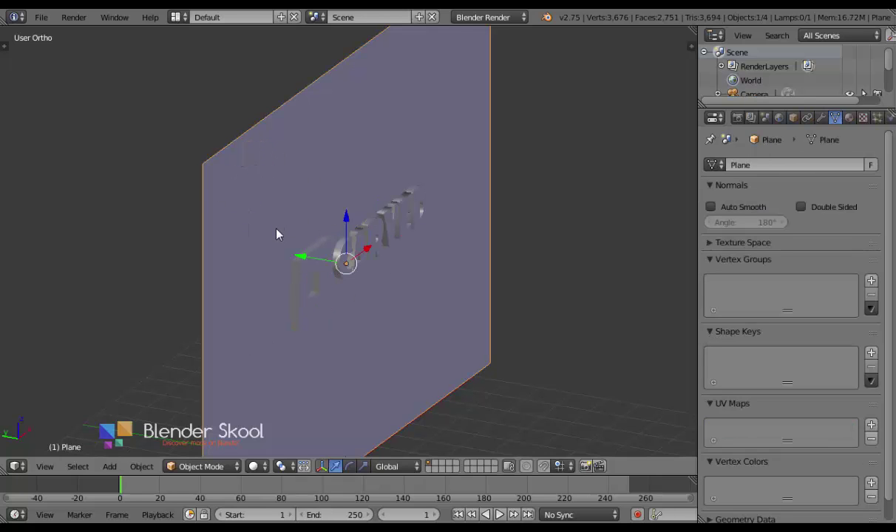
right_click(288, 253)
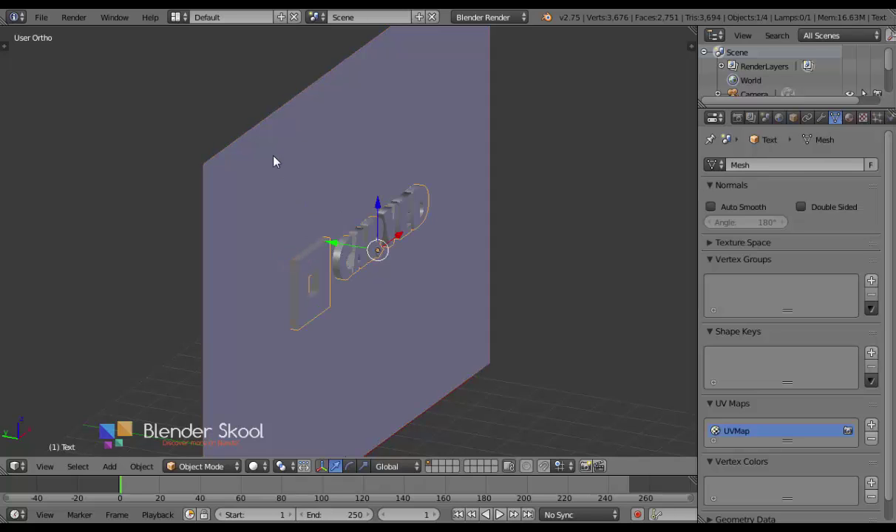
right_click(256, 140)
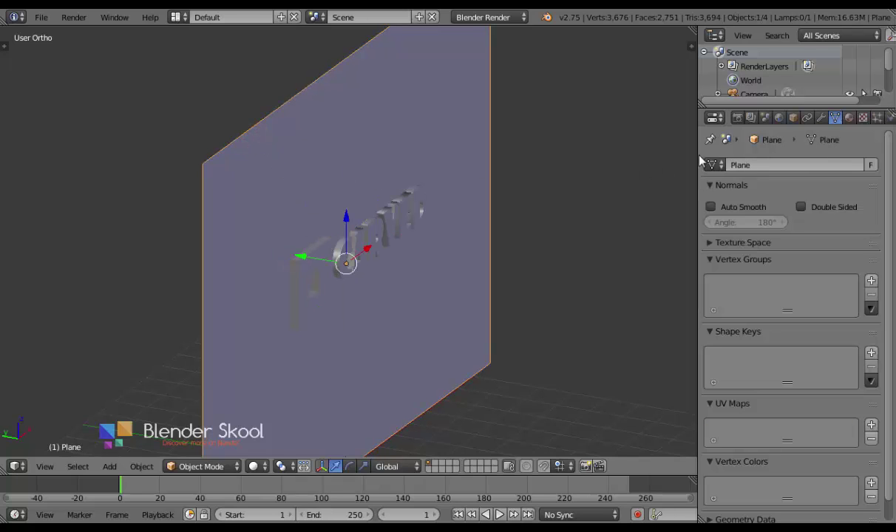
left_click(821, 117)
left_click(748, 166)
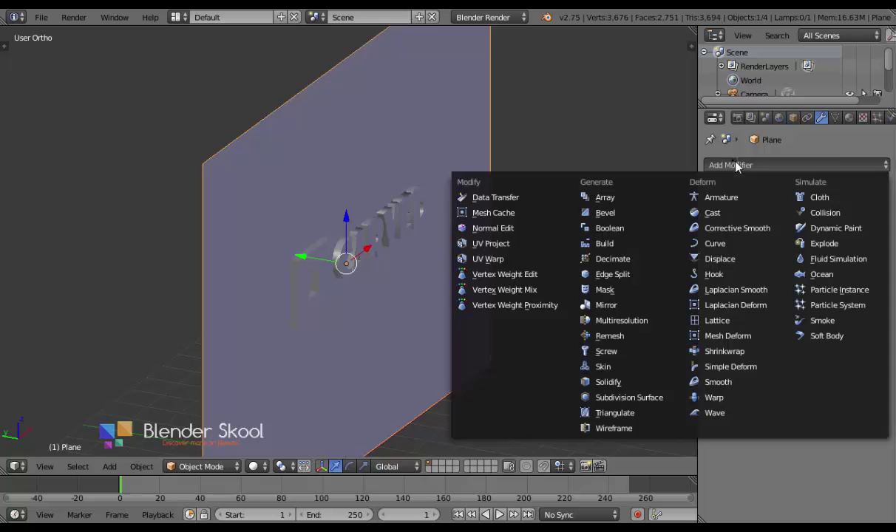
left_click(646, 229)
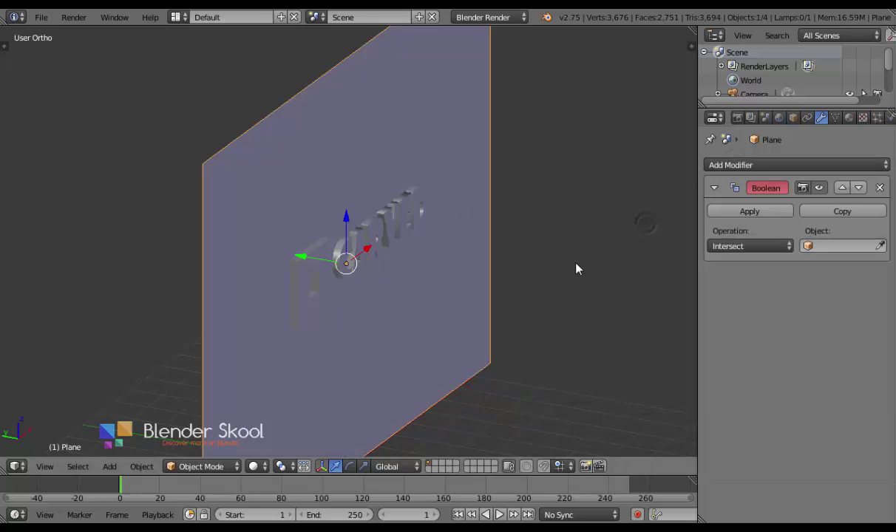
left_click(724, 247)
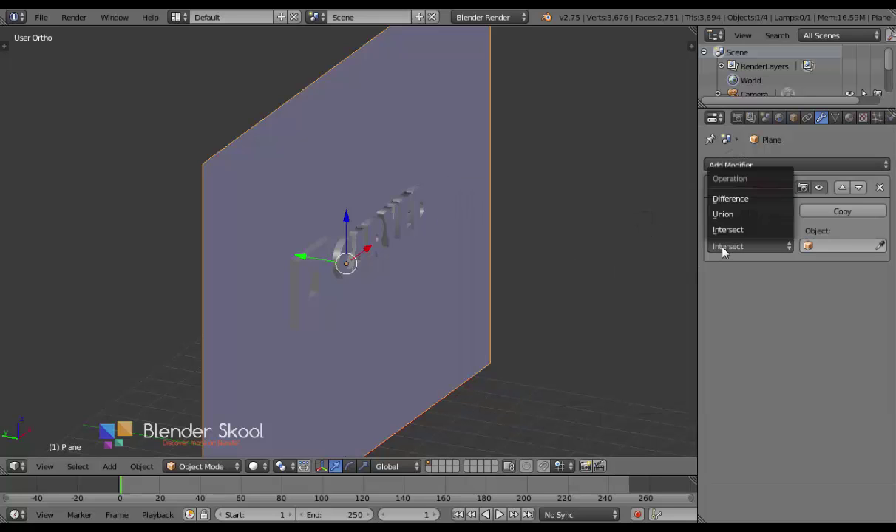
left_click(733, 198)
Set the joined logo and text mesh, Text, as the cutting object of the plane's Boolean modifier
middle_click_drag(566, 293, 524, 276)
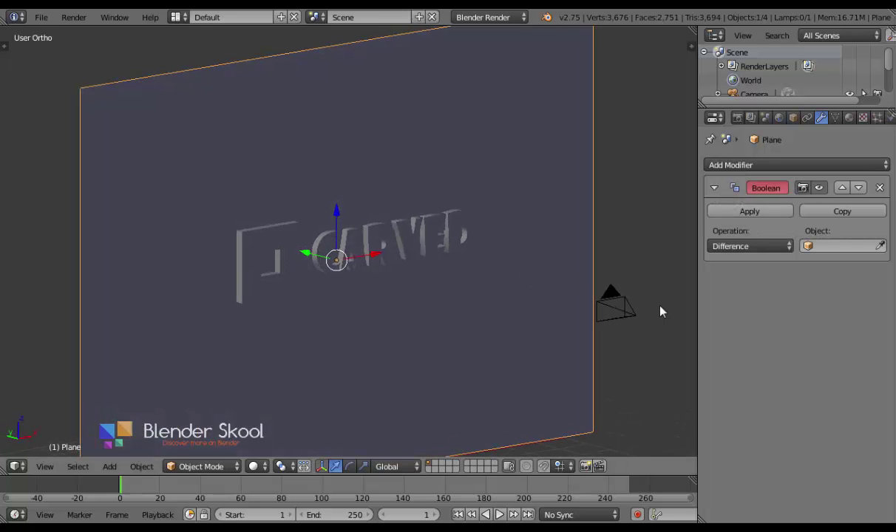
left_click(823, 247)
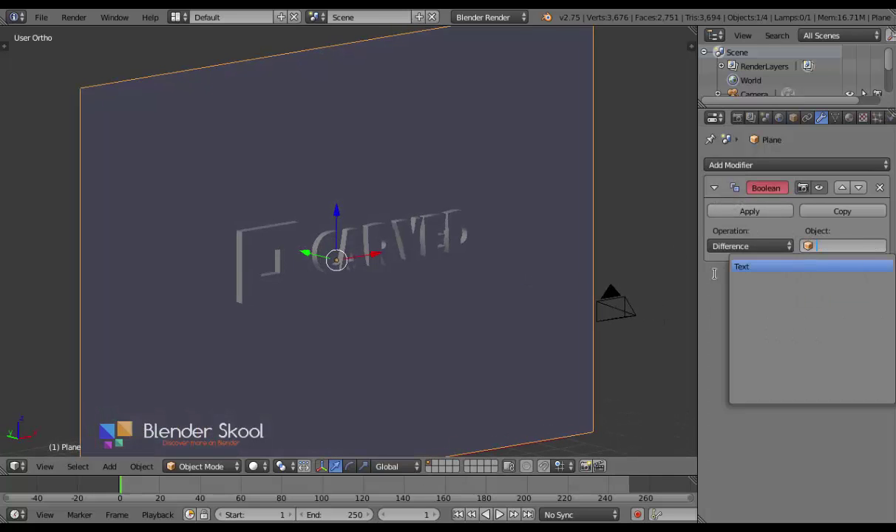
middle_click_drag(559, 268, 424, 184)
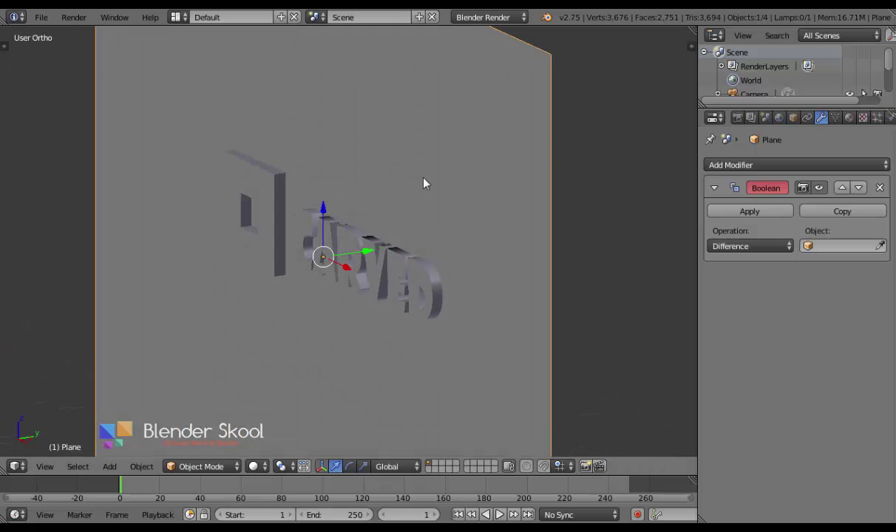
middle_click_drag(419, 245, 326, 255)
right_click(368, 270)
right_click(326, 255)
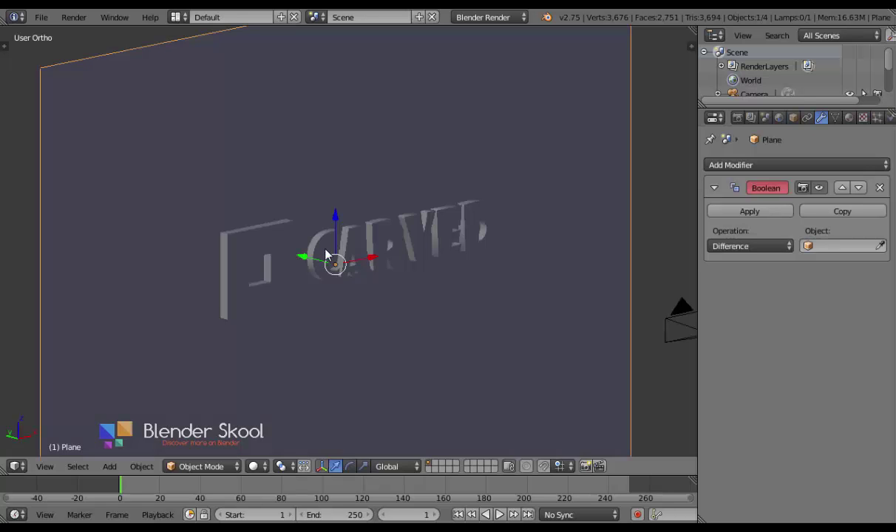
middle_click_drag(320, 250, 405, 250)
left_click(817, 246)
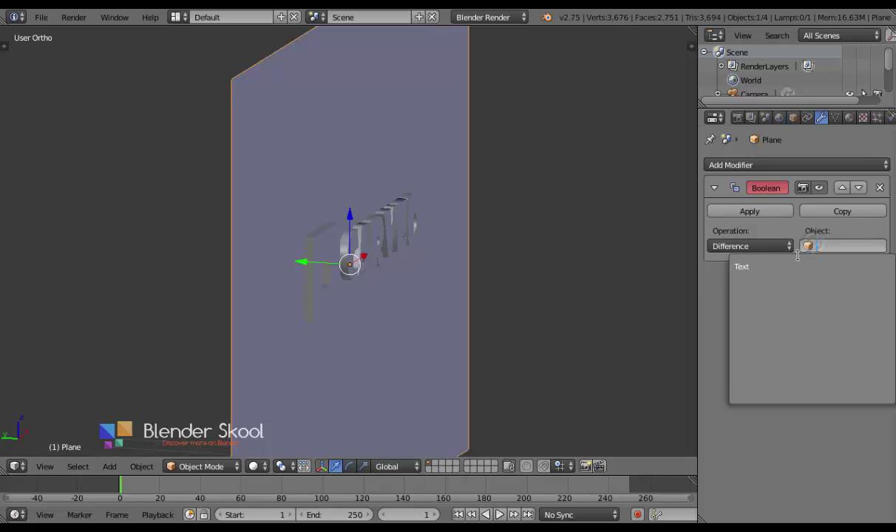
left_click(745, 265)
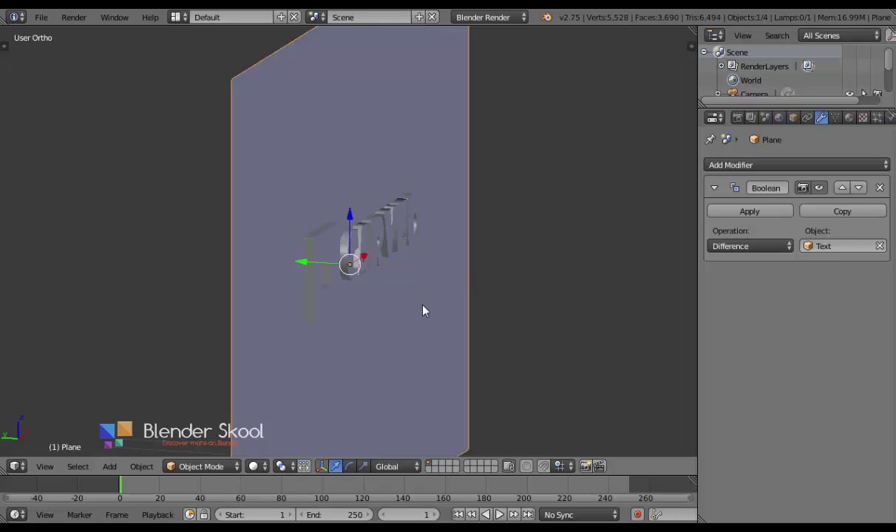
Examine from the right side in wireframe how the plane's Boolean cut lines up with the depth of the text mesh
mouse_move(423, 310)
middle_mouse_down()
mouse_move(388, 295)
mouse_move(417, 300)
middle_mouse_up()
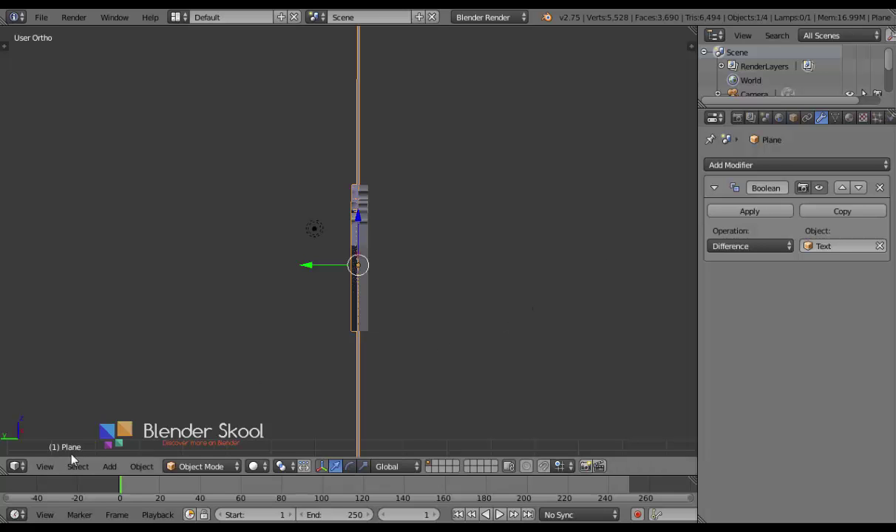
left_click(45, 466)
left_click(109, 345)
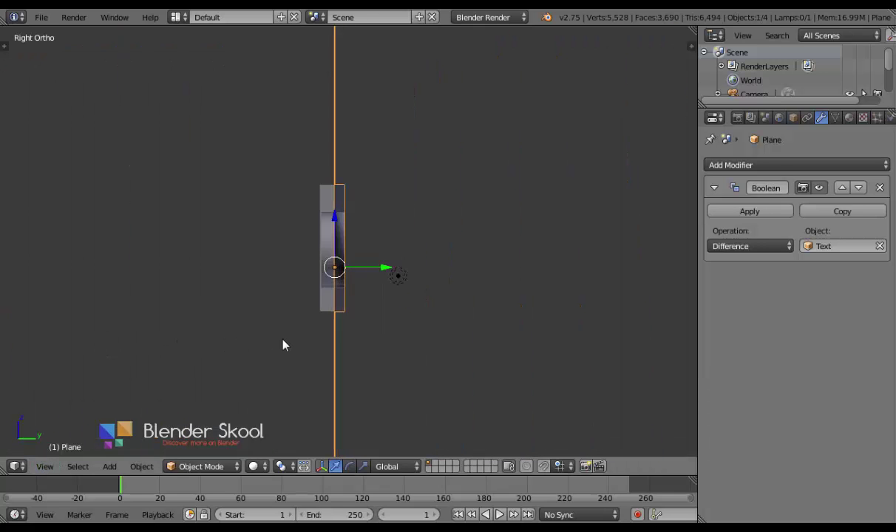
scroll(282, 345, "up", 4)
key("z")
scroll(332, 352, "up", 2)
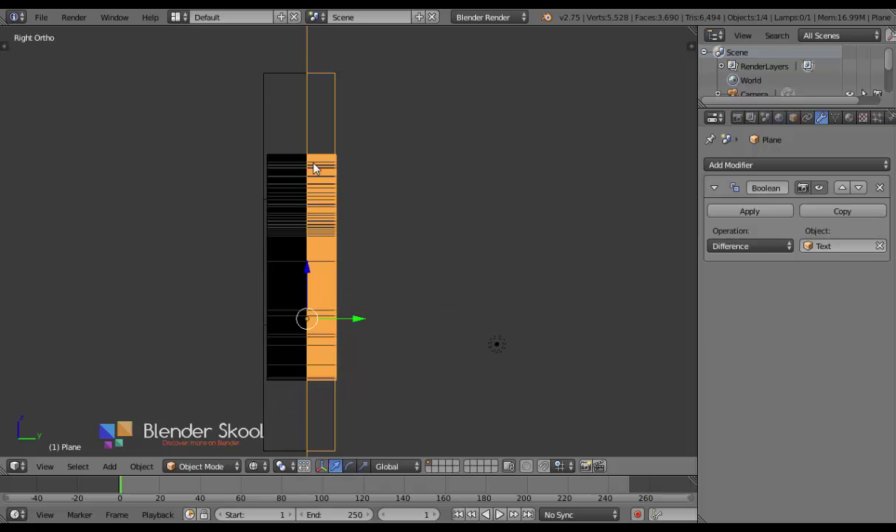
scroll(313, 79, "down", 2)
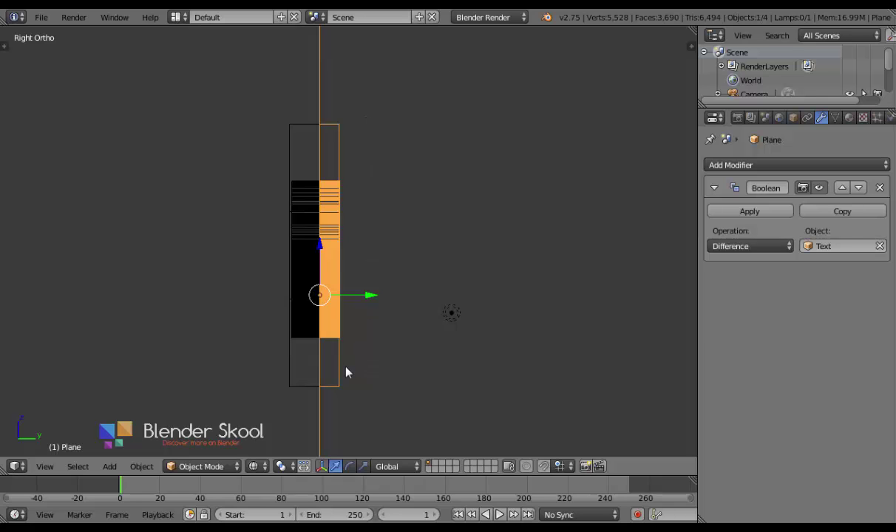
right_click(279, 270)
mouse_move(365, 331)
left_mouse_down()
mouse_move(324, 338)
mouse_move(411, 342)
mouse_move(364, 346)
left_mouse_up()
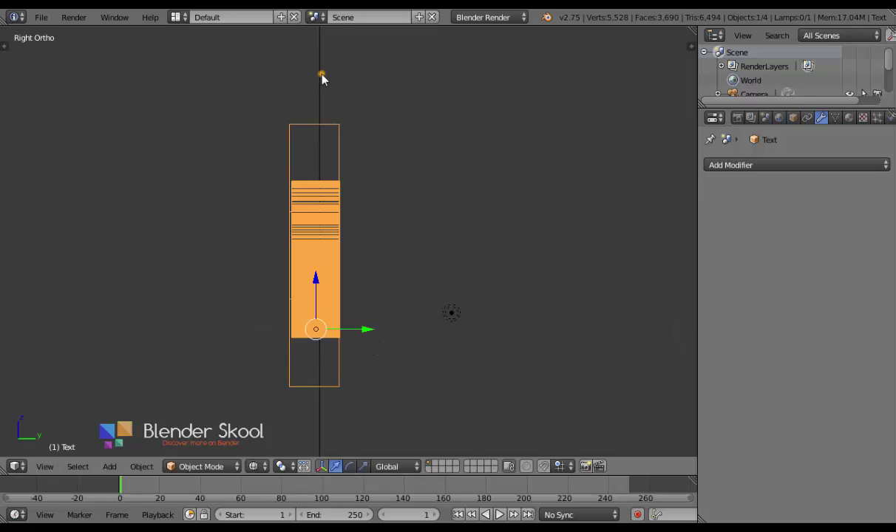
Apply the plane's Boolean modifier in solid shading and hide the Text object
right_click(321, 77)
scroll(314, 136, "down", 4)
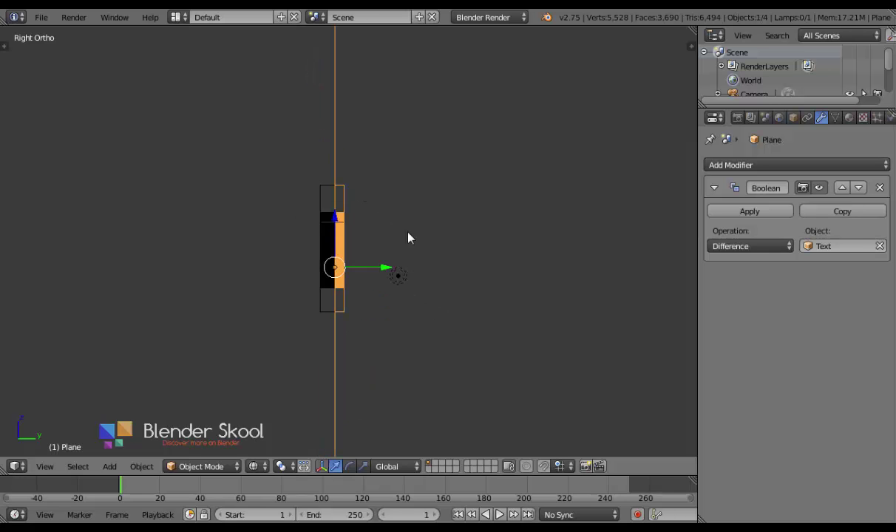
left_click(748, 212)
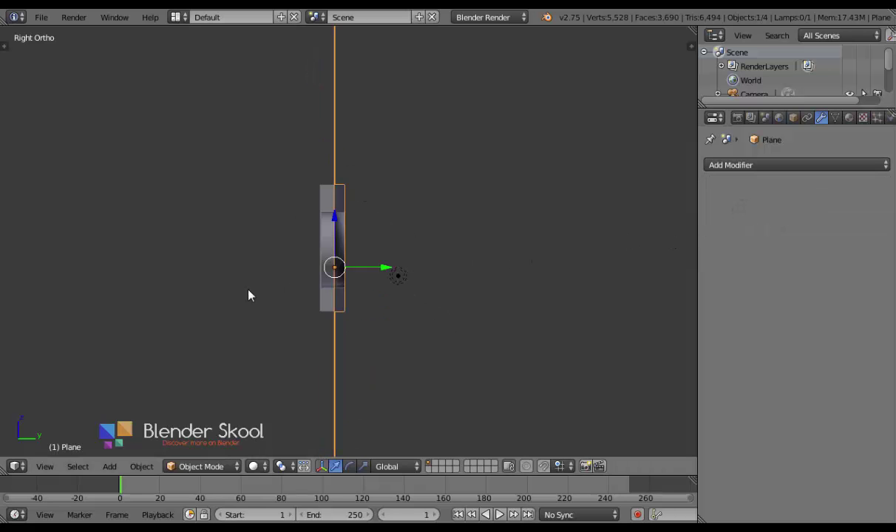
middle_click_drag(248, 294, 352, 307)
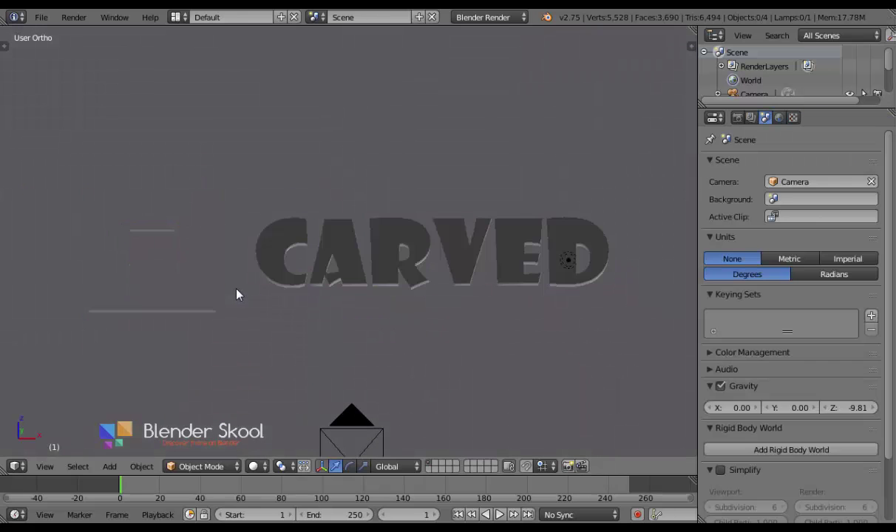
Put the carved plane into Edit Mode with face selection, viewed from behind at the logo recess
middle_click_drag(236, 294, 314, 312)
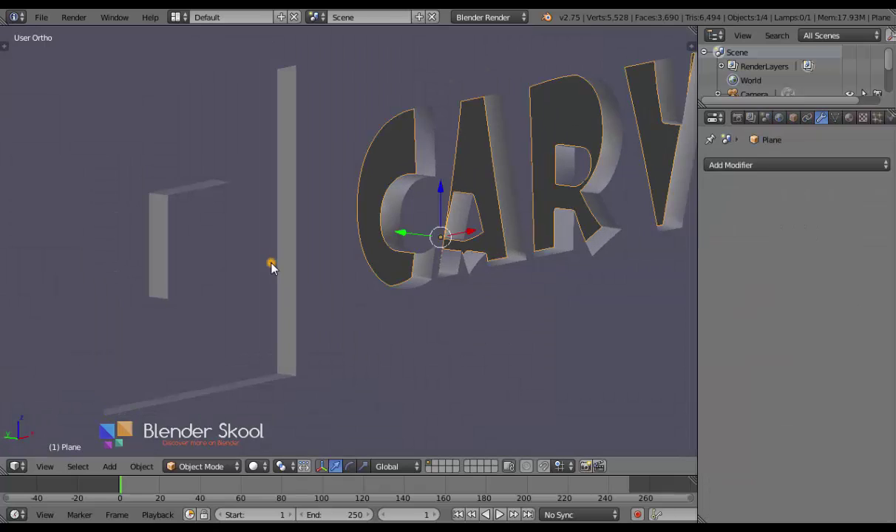
middle_click_drag(272, 264, 255, 337)
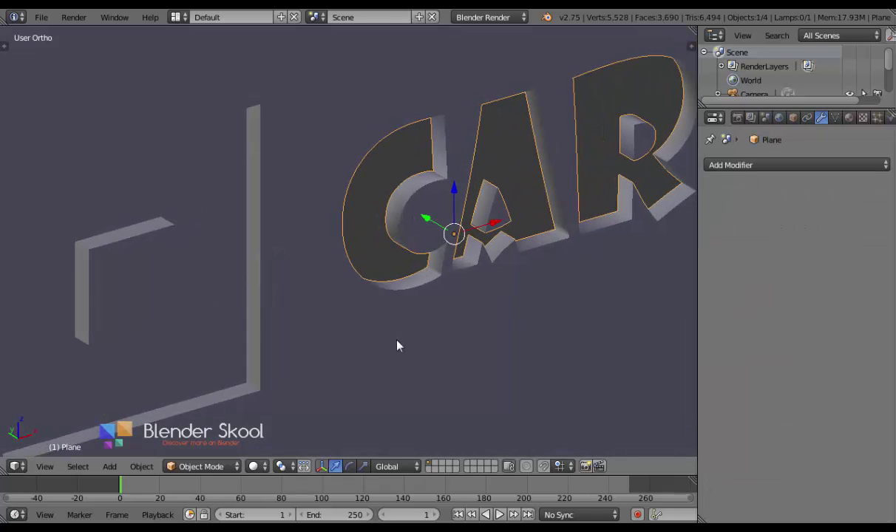
middle_click_drag(397, 346, 416, 308)
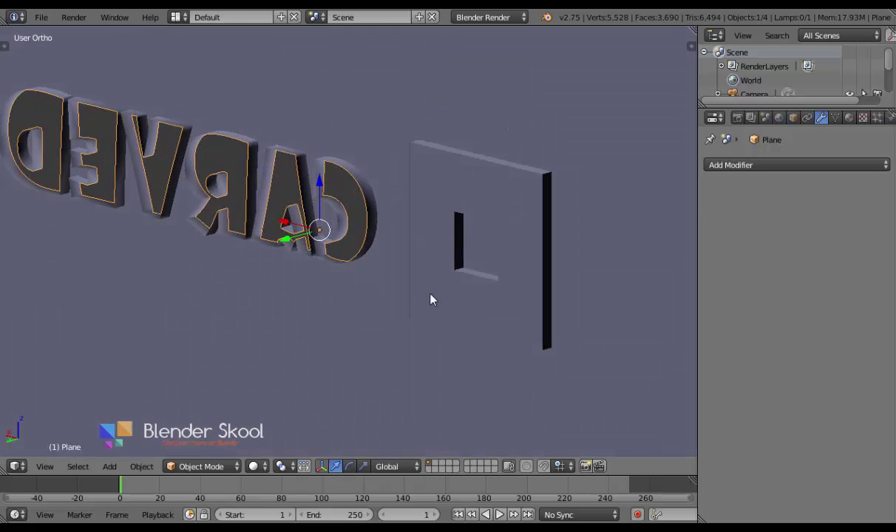
key("Tab")
middle_click_drag(460, 234, 431, 440)
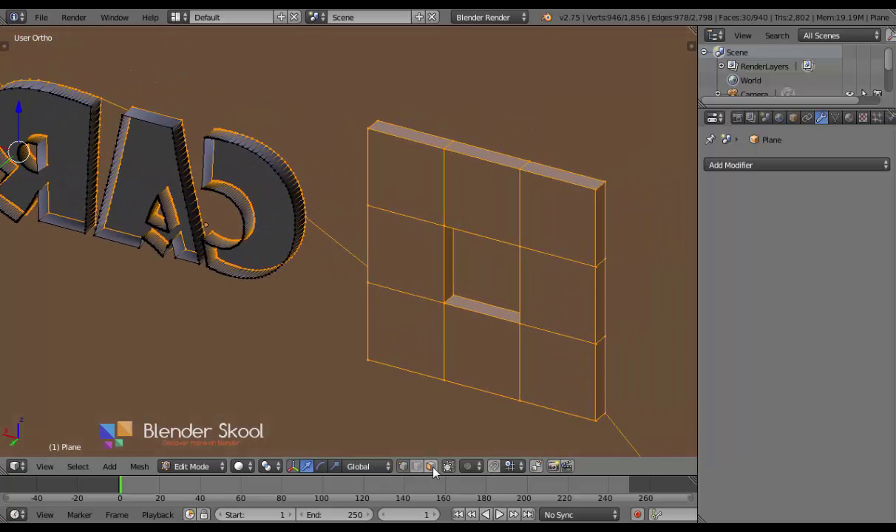
left_click(433, 468)
scroll(233, 182, "down", 3)
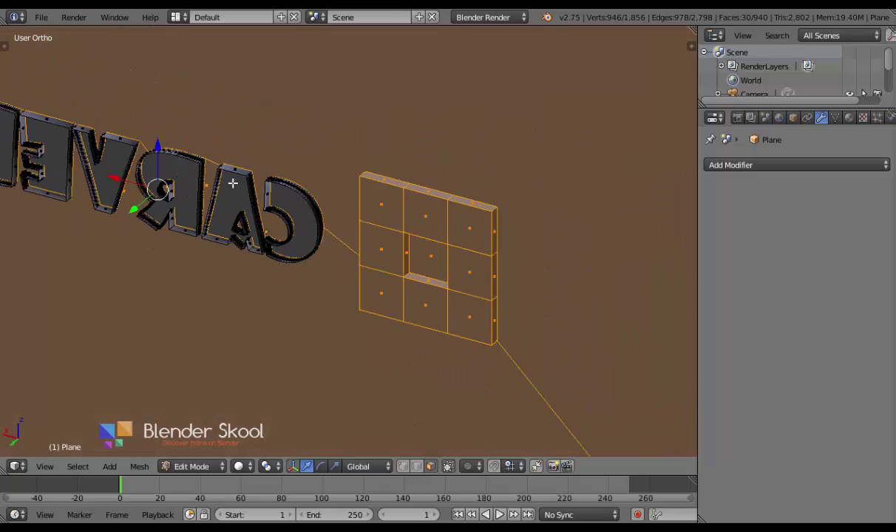
scroll(368, 228, "up", 3)
Delete the eight back faces closing the square logo recess and return to Object Mode
right_click(396, 316)
right_click(383, 268, "shift")
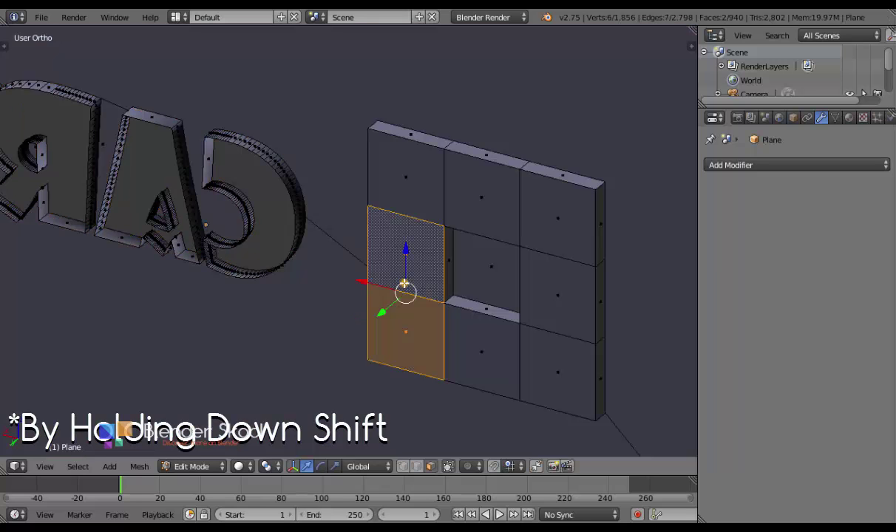
right_click(402, 181, "shift")
right_click(458, 188, "shift")
right_click(538, 201, "shift")
right_click(548, 303, "shift")
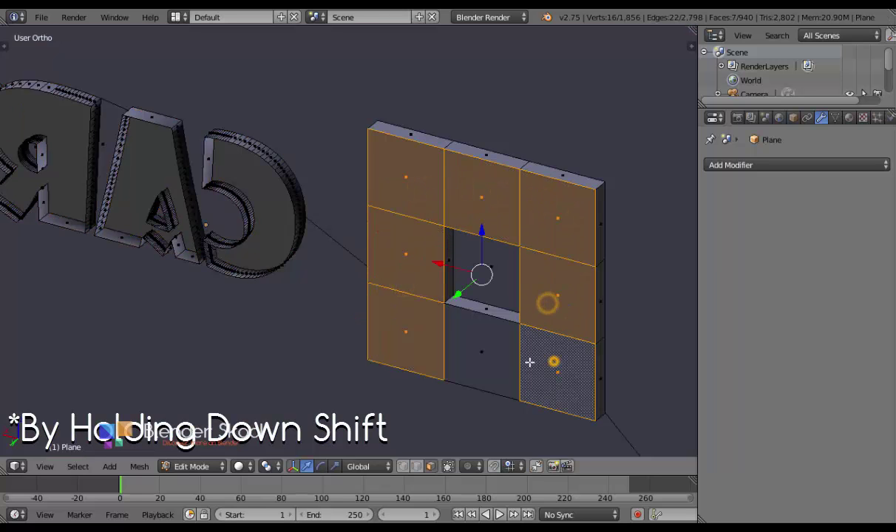
right_click(551, 362, "shift")
right_click(500, 361, "shift")
key("x")
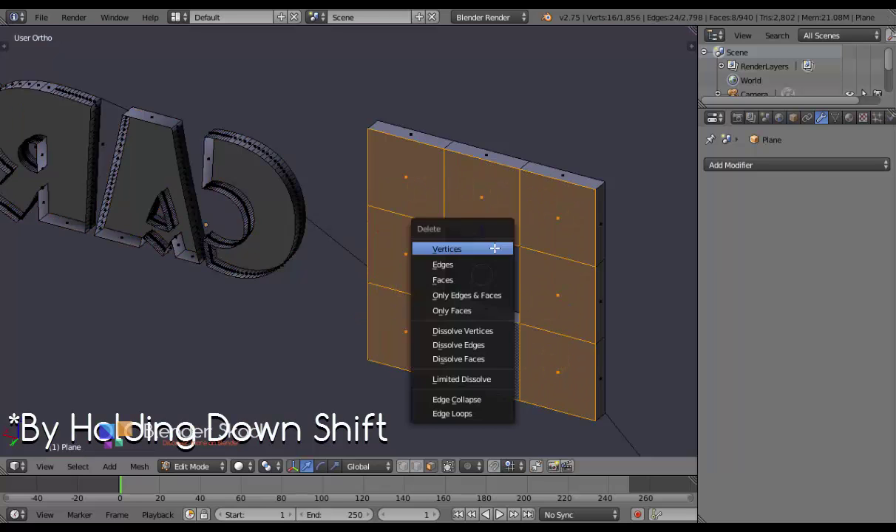
left_click(466, 283)
middle_click_drag(466, 284, 338, 312)
key("Tab")
Add an Edge Split modifier to the carved plane to sharpen its shading and apply it
middle_click_drag(436, 286, 385, 298)
scroll(385, 298, "up", 8)
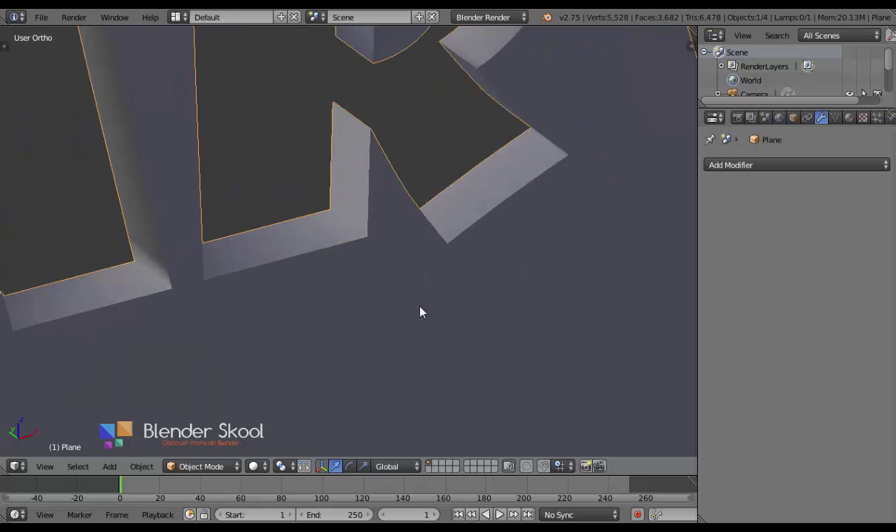
middle_click_drag(460, 379, 172, 401)
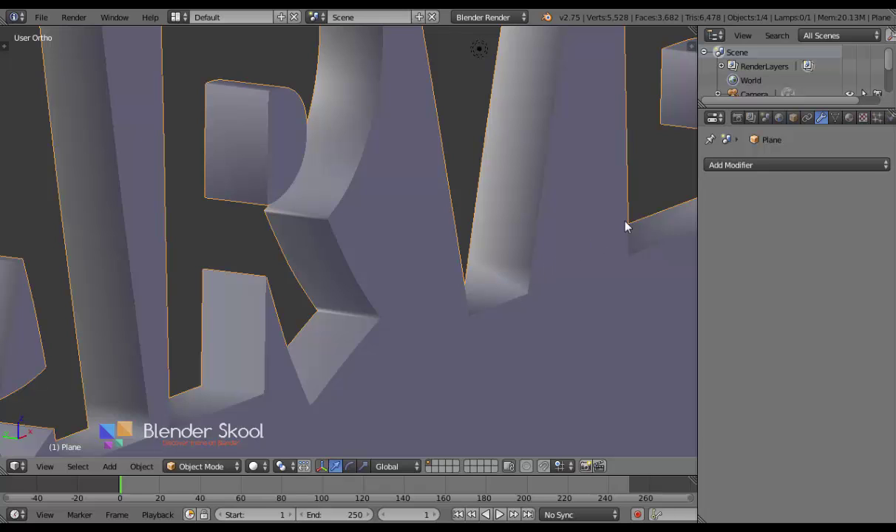
left_click(725, 166)
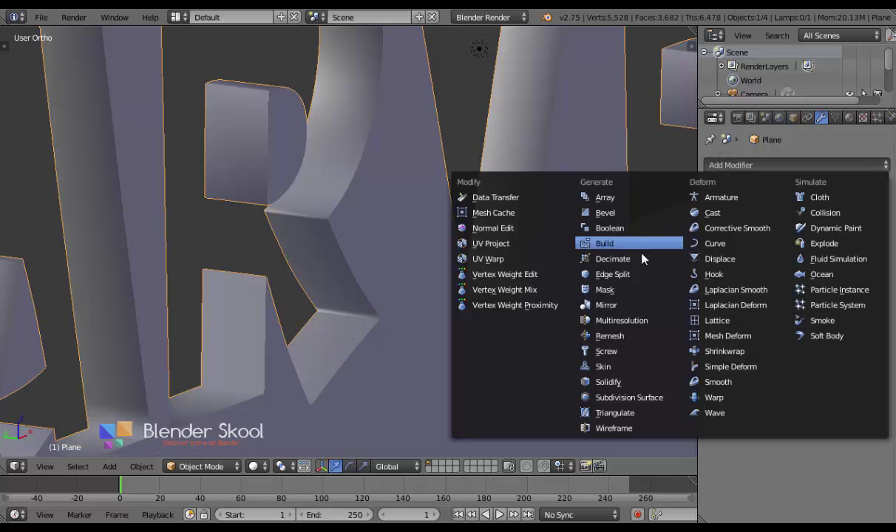
left_click(621, 275)
middle_click_drag(632, 279, 482, 211)
scroll(482, 211, "down", 4)
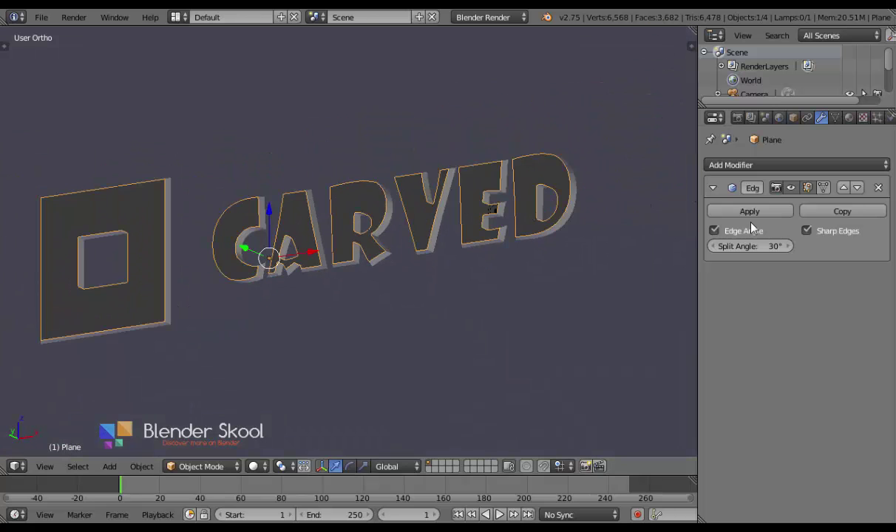
left_click(714, 212)
Make the hidden Text object visible again from the scene outline
scroll(441, 286, "down", 2)
middle_click_drag(442, 286, 403, 274)
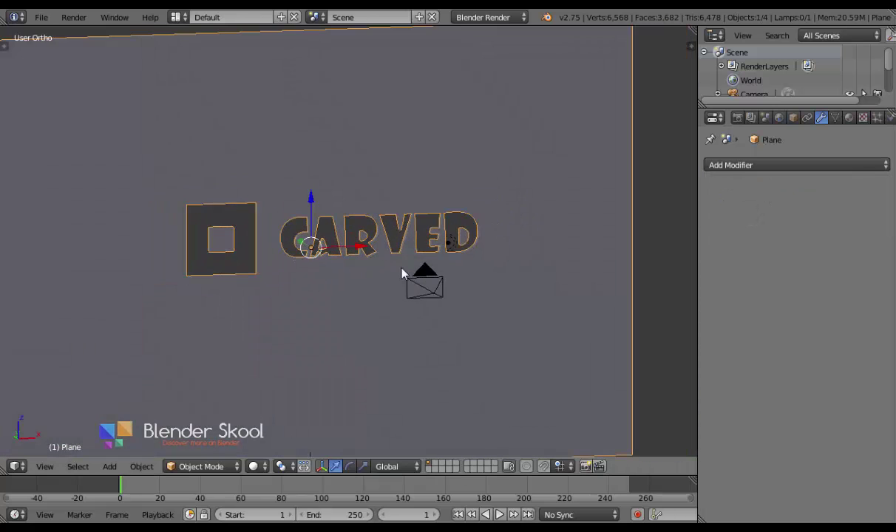
scroll(785, 94, "down", 3)
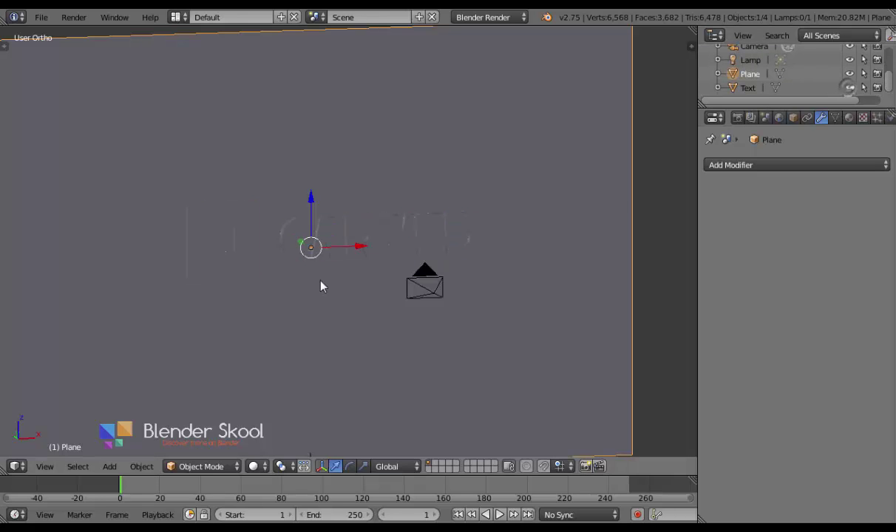
Move the Text object to the second layer, leaving only the carved plane on the first layer's view
middle_click_drag(320, 286, 247, 334)
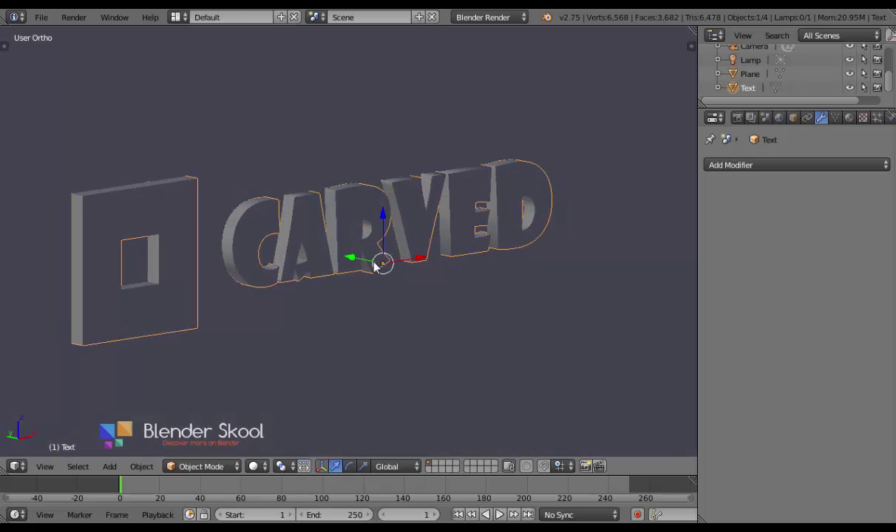
middle_click_drag(374, 266, 377, 290)
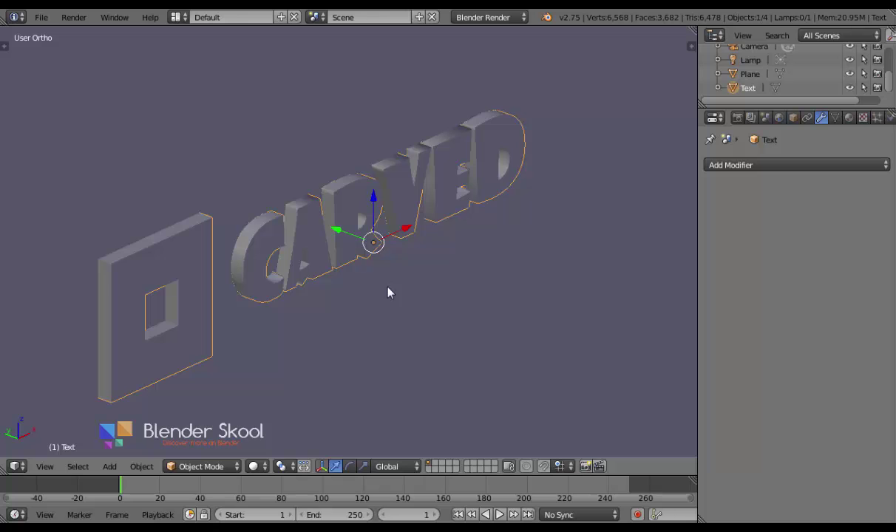
key("m")
key("2")
middle_click_drag(365, 210, 324, 326)
scroll(302, 325, "down", 4)
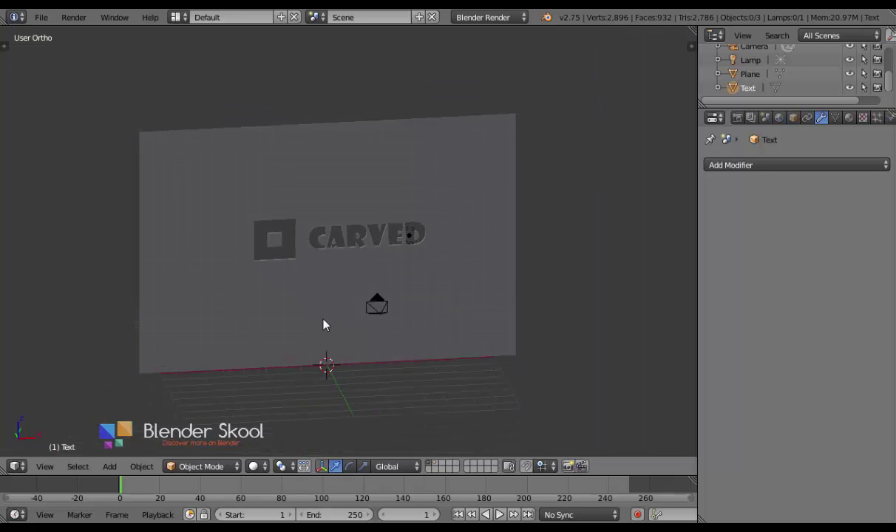
Switch the render engine to Cycles Render and give the carved plane a new material
right_click(309, 153)
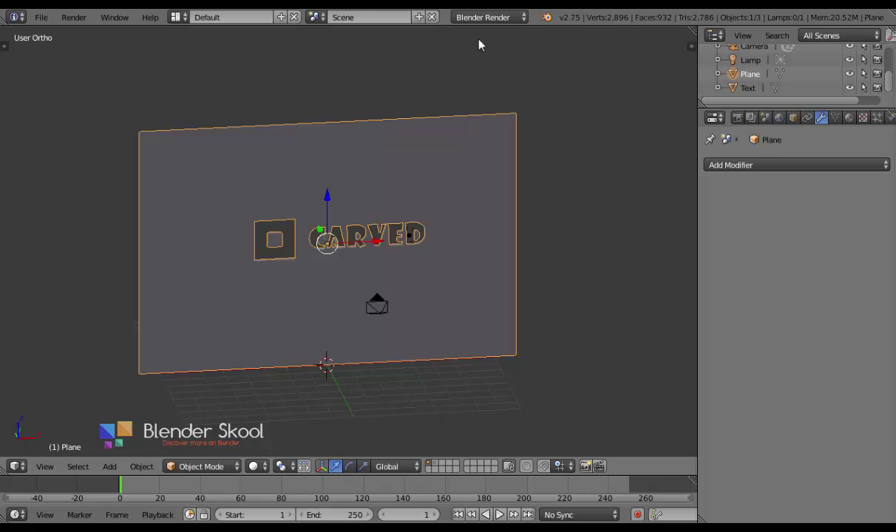
left_click(494, 17)
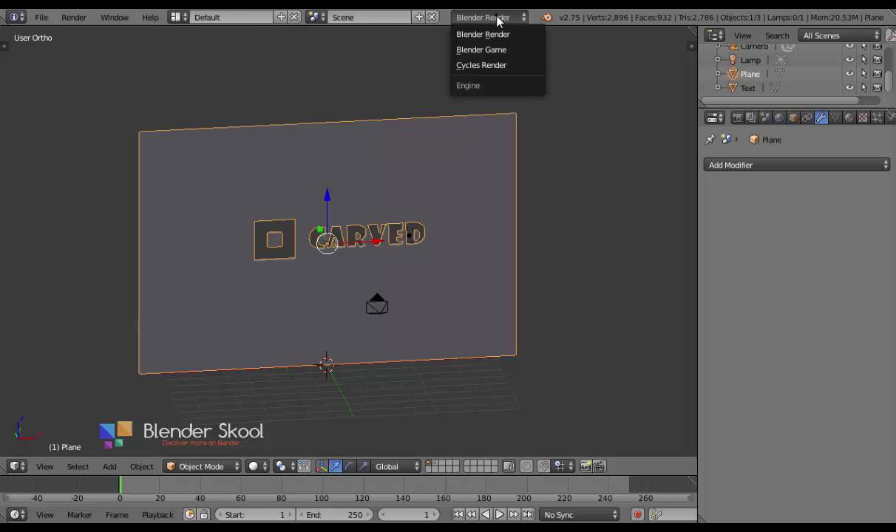
left_click(501, 66)
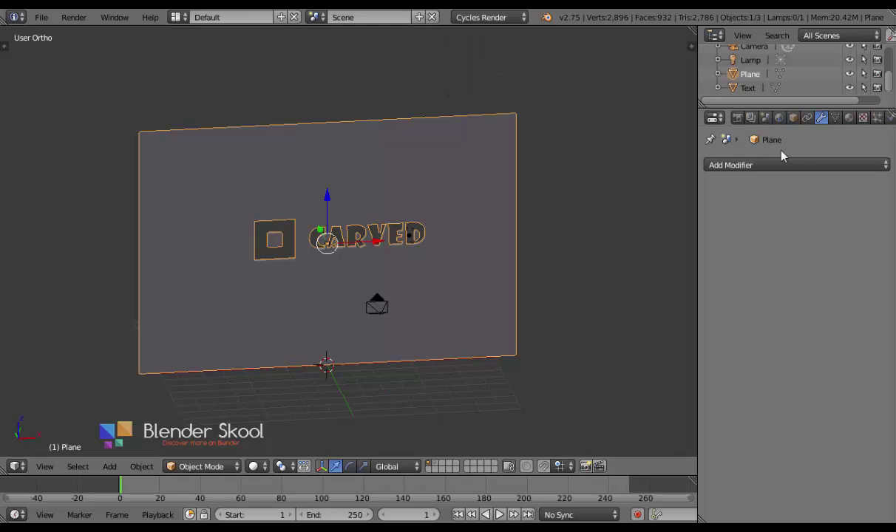
left_click(850, 119)
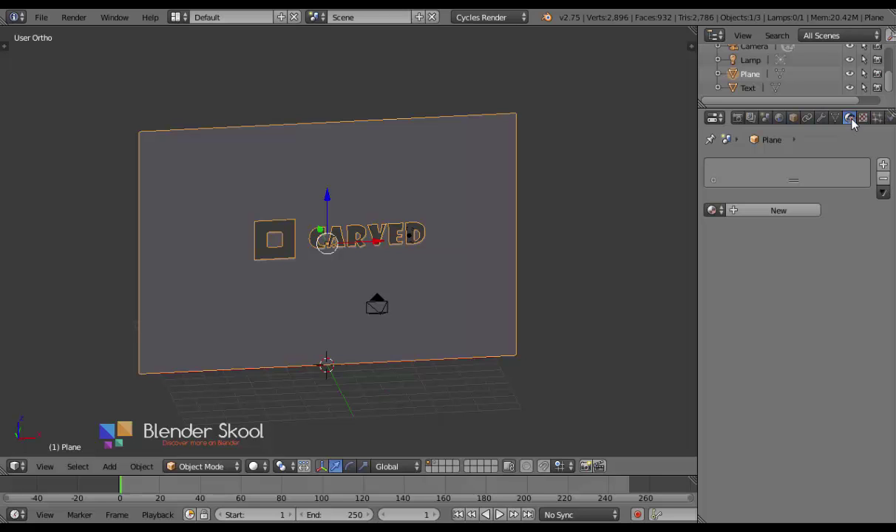
left_click(804, 210)
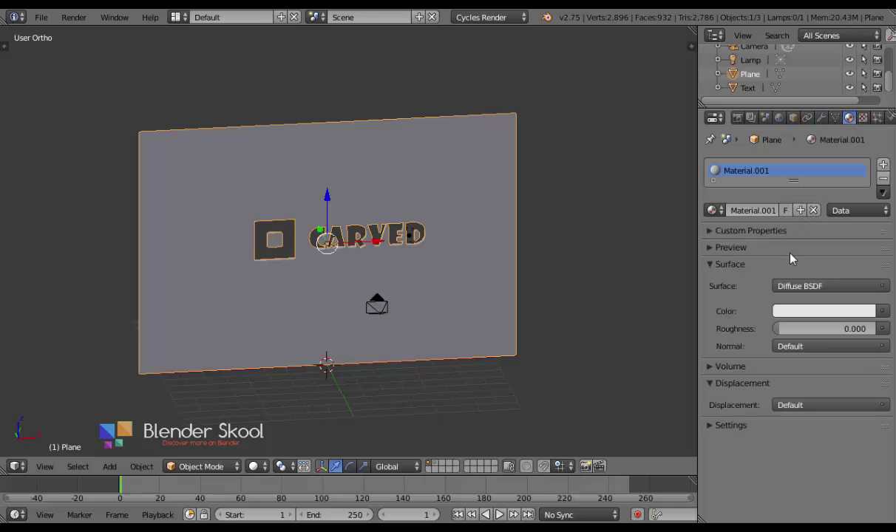
Set the 3D view to the front view, split it vertically and turn the second area into a UV/Image Editor
middle_click_drag(593, 194, 566, 189)
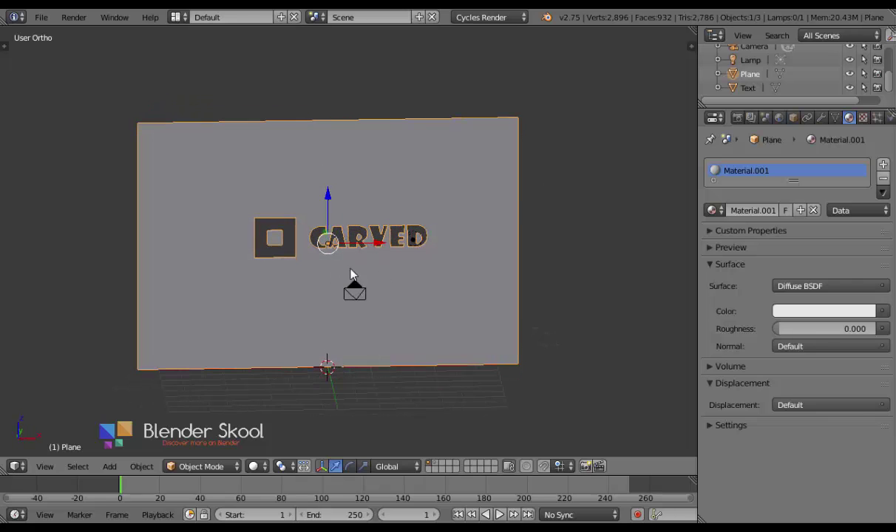
scroll(237, 344, "up", 3)
scroll(315, 346, "down", 2)
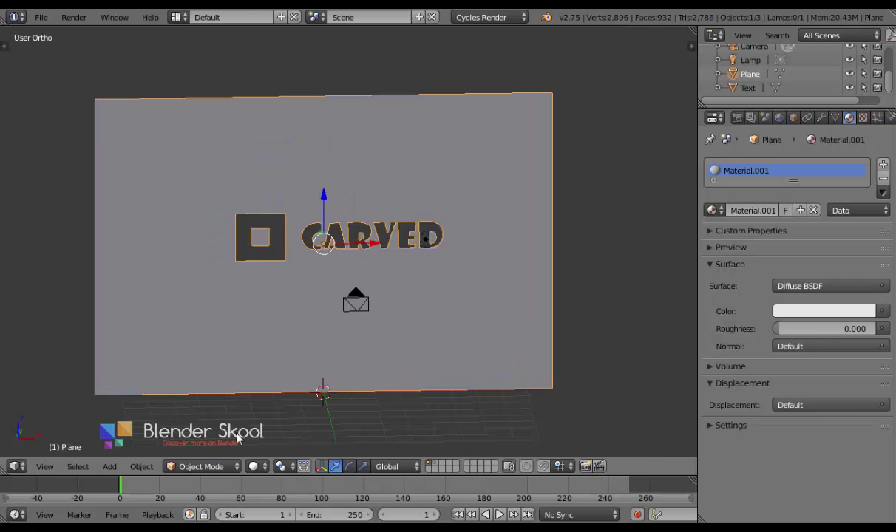
left_click(44, 467)
left_click(84, 375)
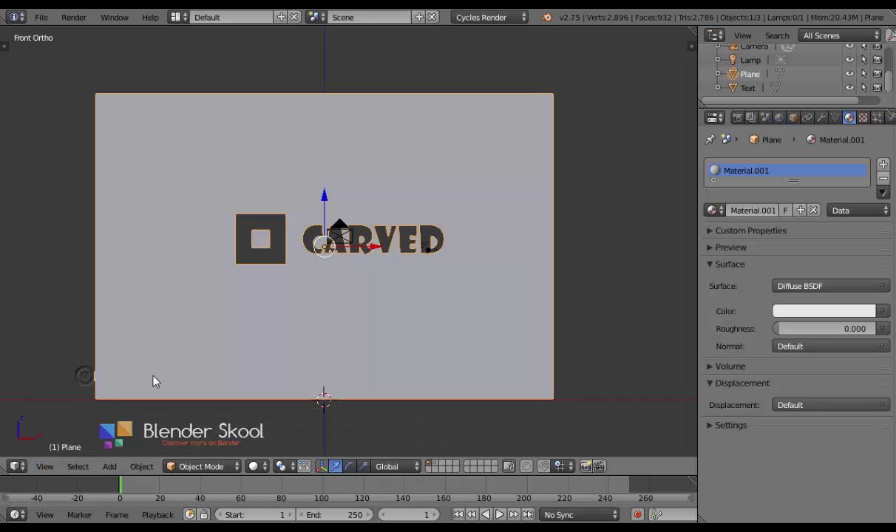
scroll(314, 256, "down", 2)
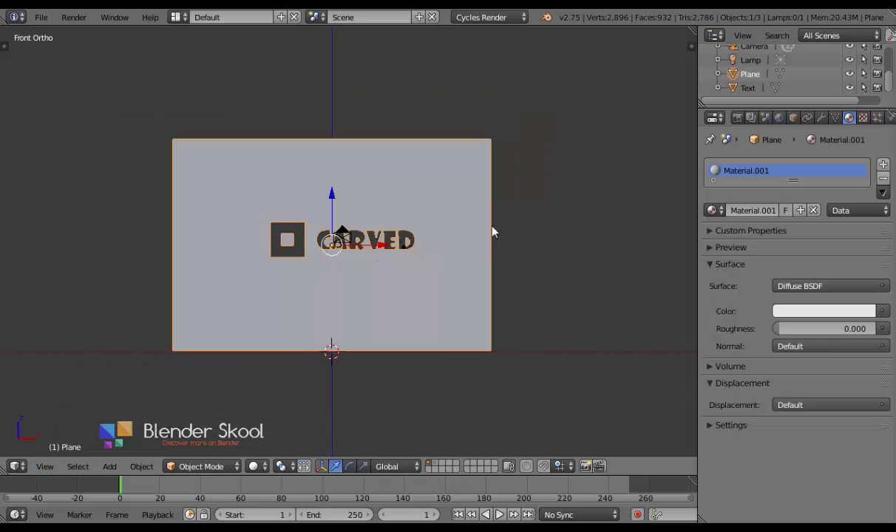
left_click_drag(688, 37, 303, 124)
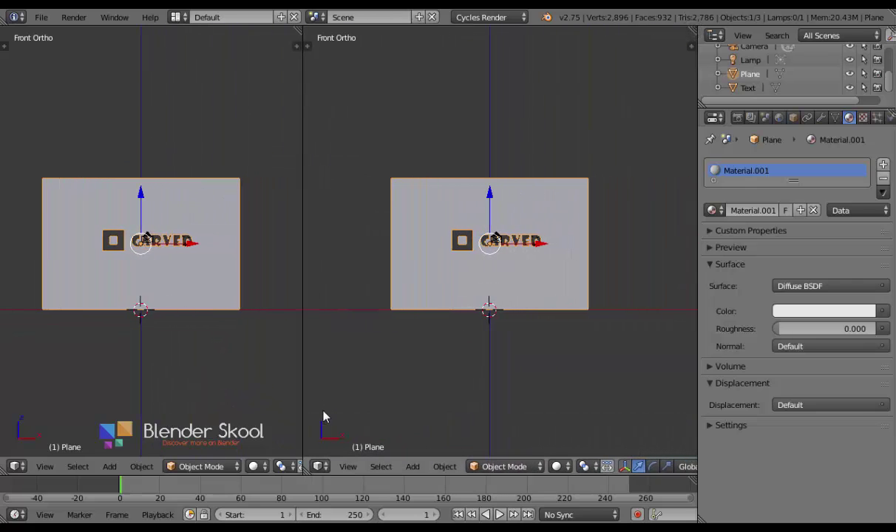
left_click(324, 471)
left_click(324, 338)
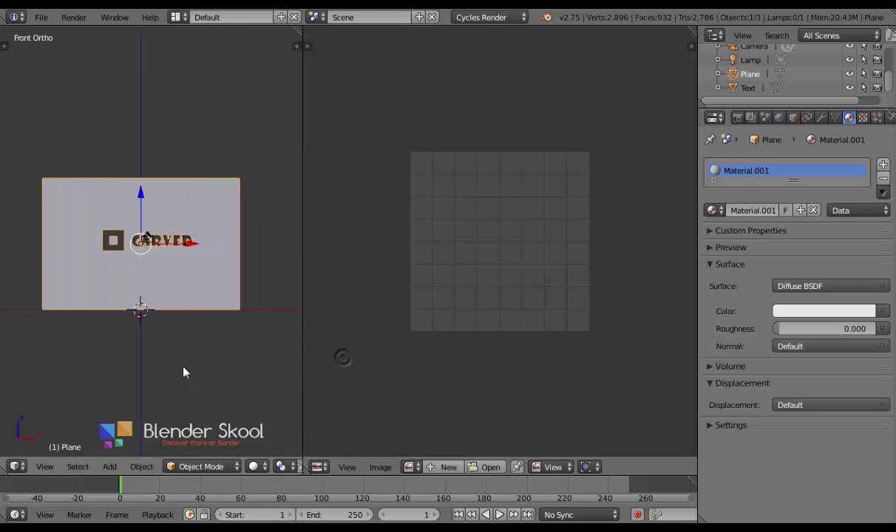
Examine the carved logo and letter recesses from several angles, including their open backs
middle_click_drag(104, 328, 166, 262)
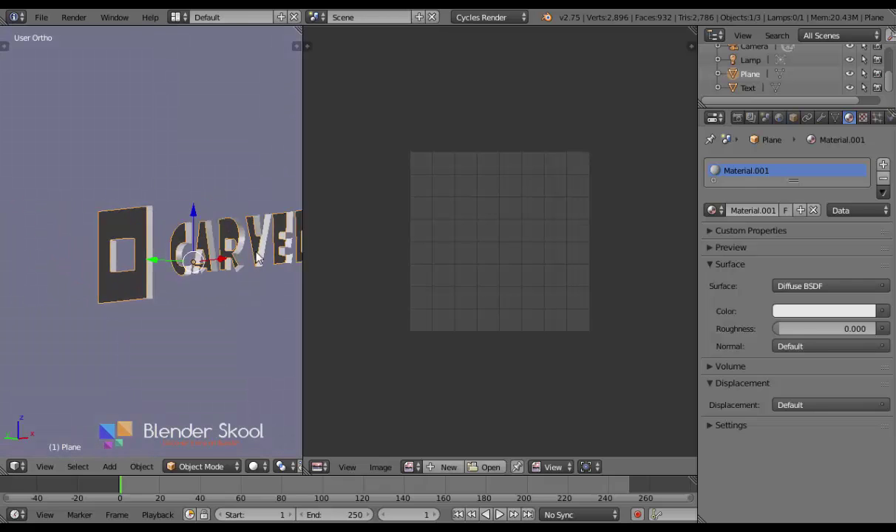
scroll(168, 270, "up", 3)
scroll(168, 270, "up", 2)
middle_click_drag(166, 296, 144, 334)
scroll(157, 272, "up", 4)
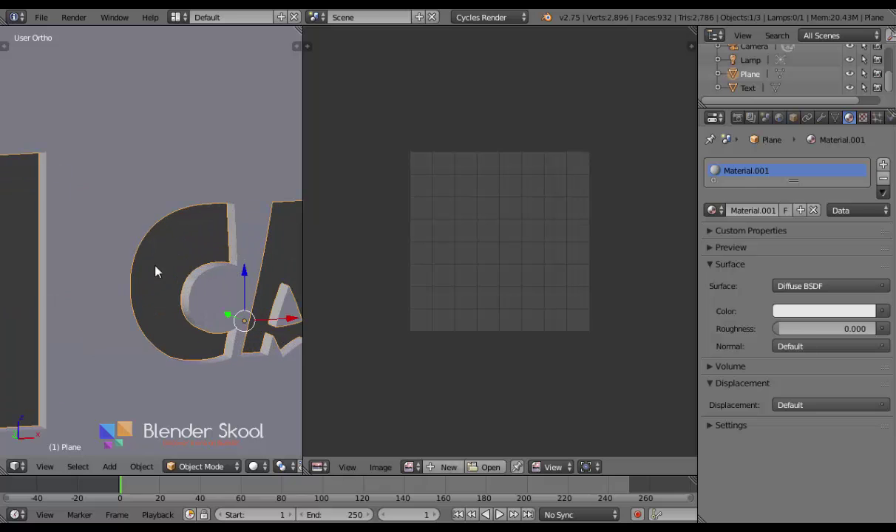
middle_click_drag(125, 281, 145, 130)
scroll(210, 296, "down", 4)
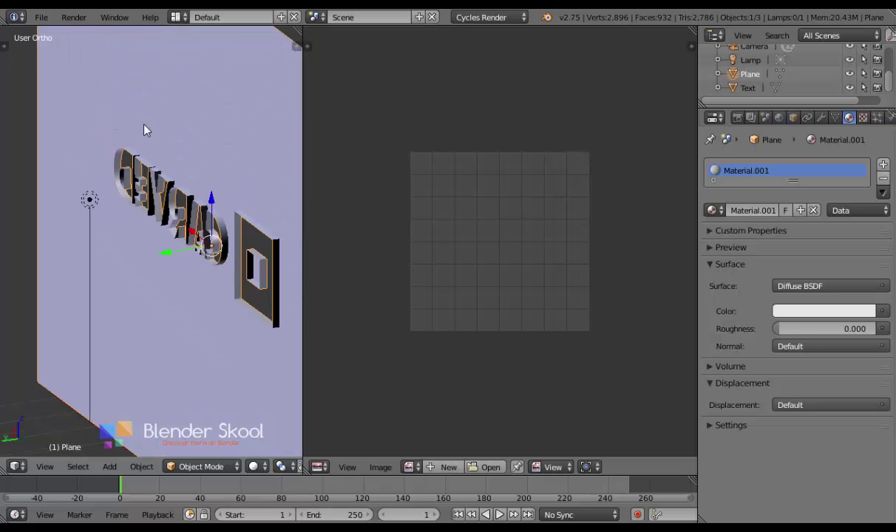
scroll(187, 274, "down", 2)
middle_click_drag(220, 268, 133, 254)
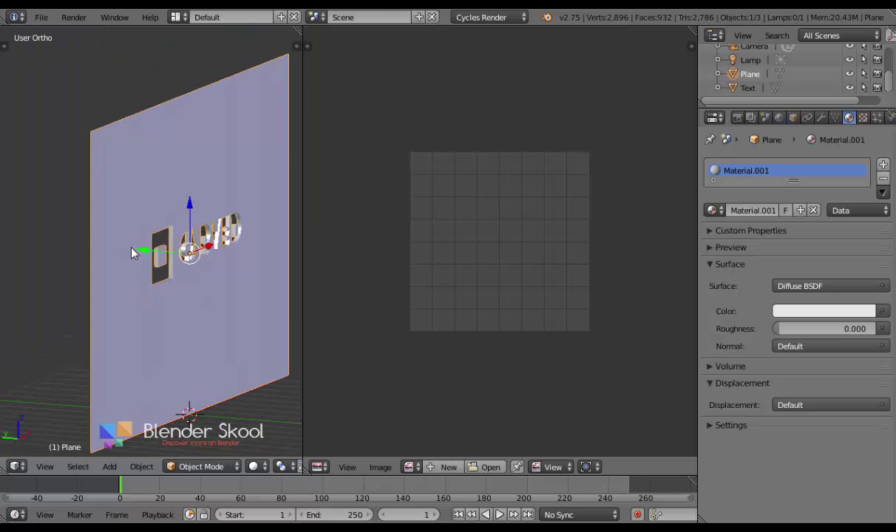
middle_click_drag(154, 290, 105, 244)
Preview the carved plane through the camera with Rendered viewport shading, then return to solid shading in a free view
left_click(46, 479)
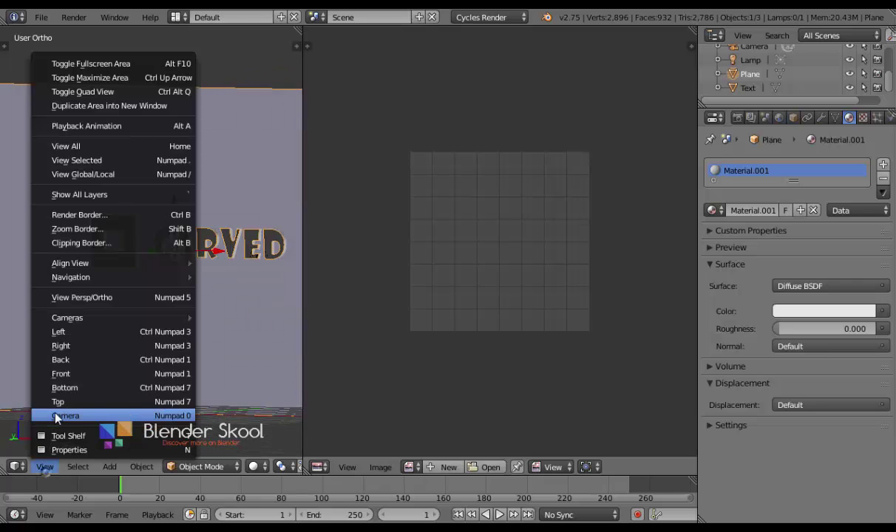
left_click(44, 414)
left_click(254, 467)
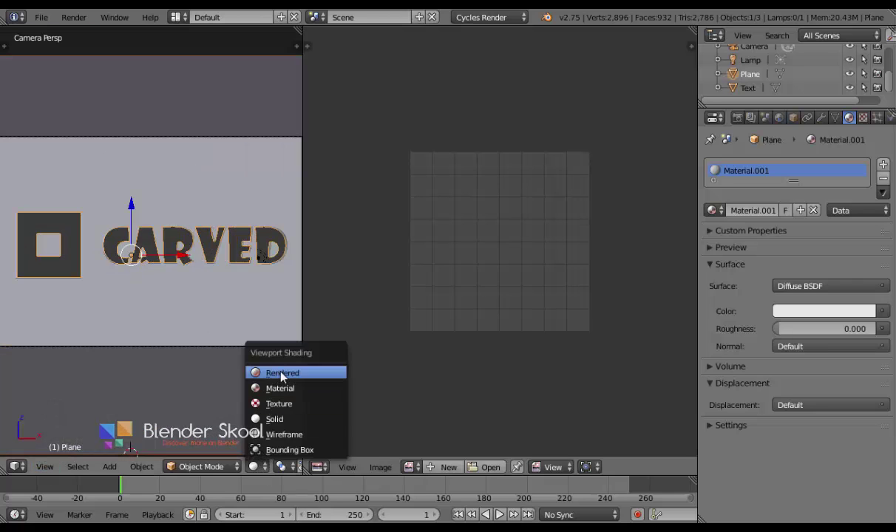
left_click(282, 373)
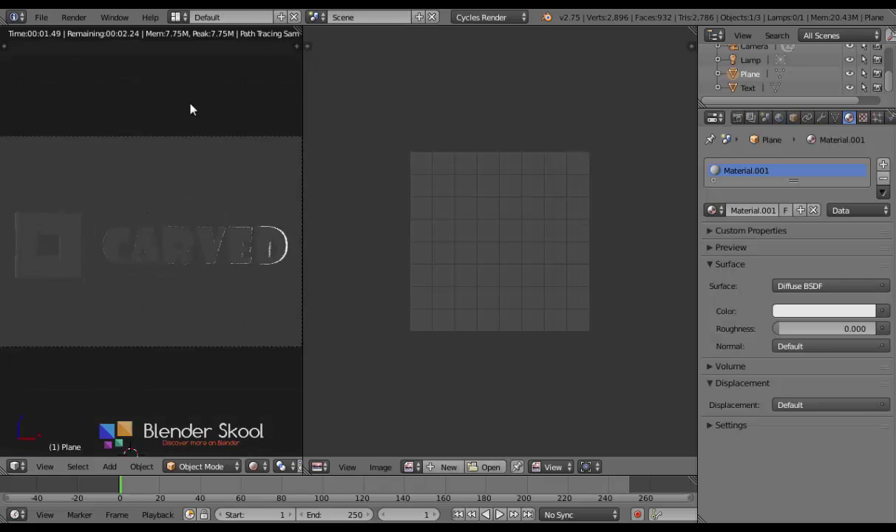
scroll(190, 133, "down", 3)
key("shift+z")
scroll(170, 162, "down", 2)
mouse_move(146, 199)
middle_mouse_down()
mouse_move(192, 224)
mouse_move(226, 263)
mouse_move(184, 292)
mouse_move(227, 302)
mouse_move(180, 277)
middle_mouse_up()
key("z")
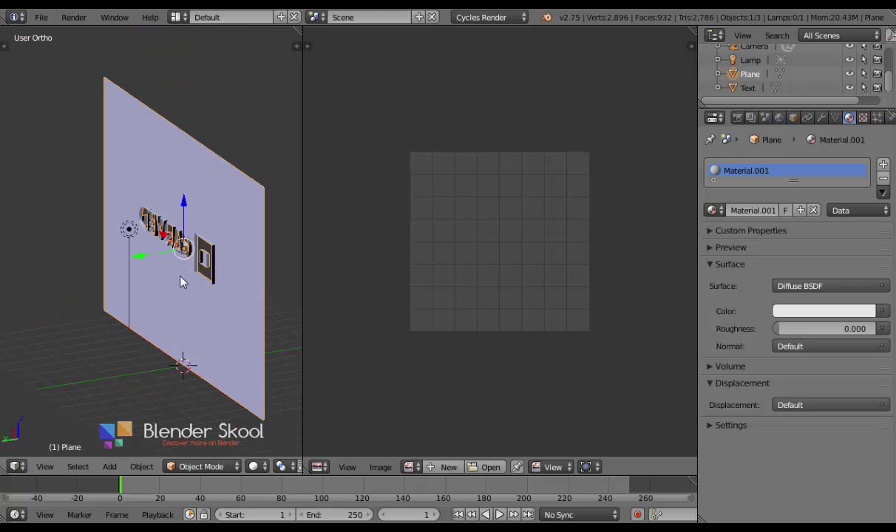
Add a new mesh plane and rotate it 90 degrees about the X axis so it stands upright
key("shift+a")
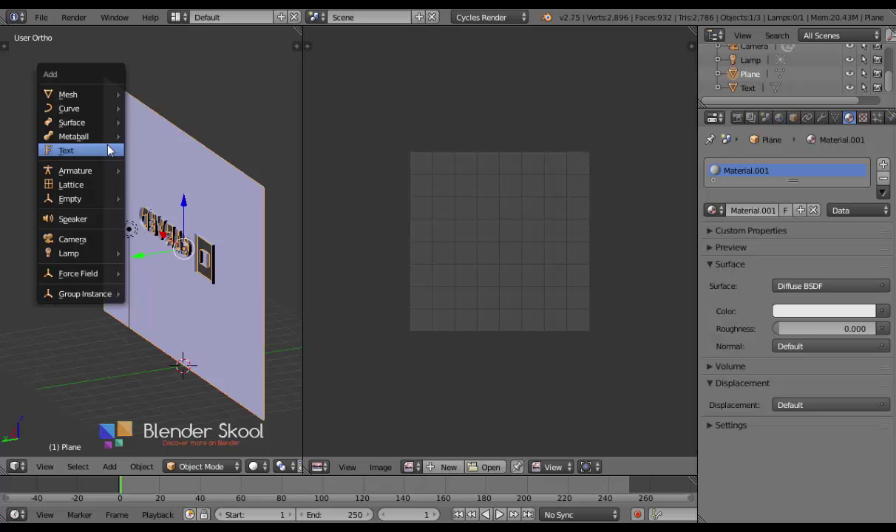
mouse_move(90, 94)
left_click(150, 89)
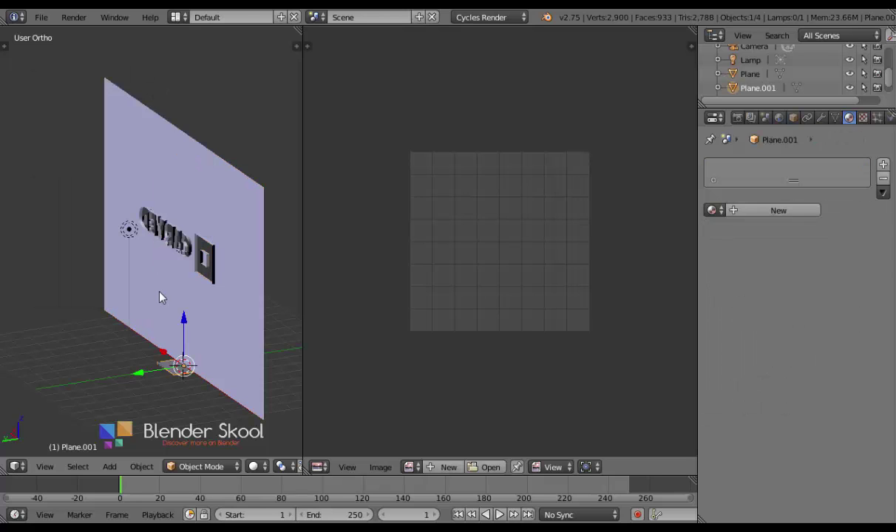
type("rx")
type("90")
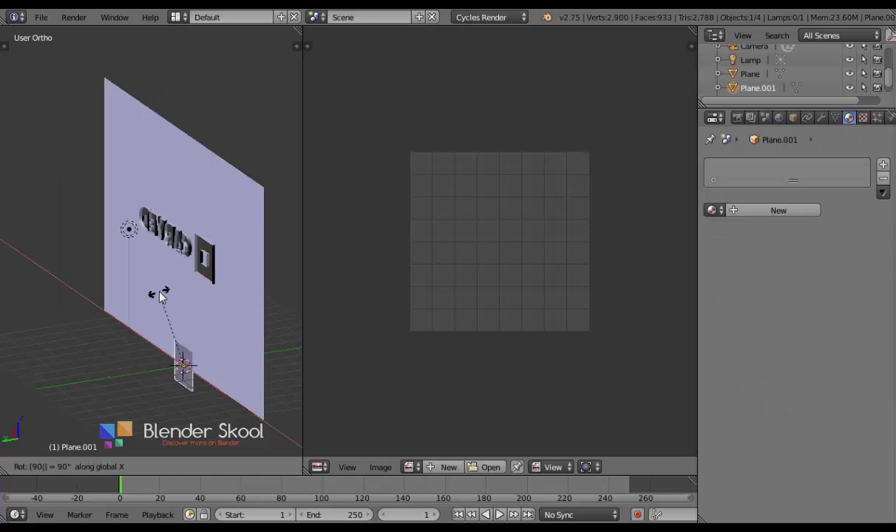
key("Return")
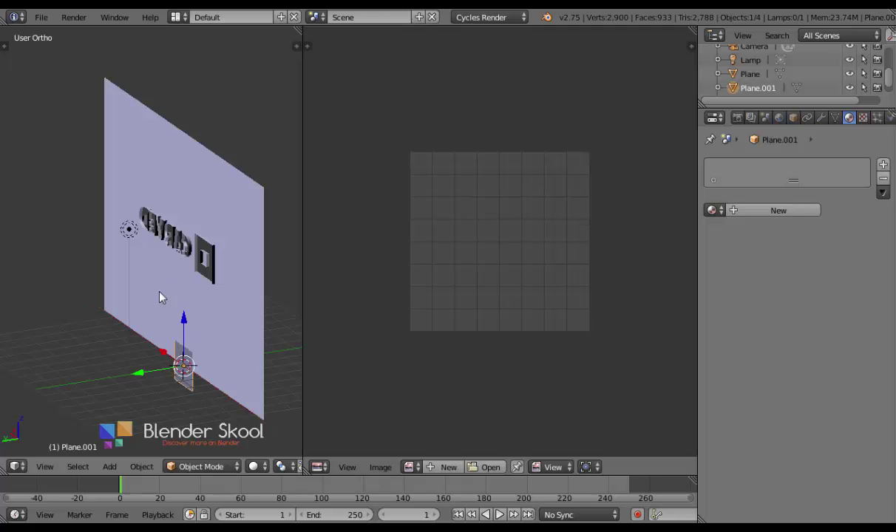
Scale the new plane by 5 overall and by 1.5 along the X axis
type("s5")
key("Return")
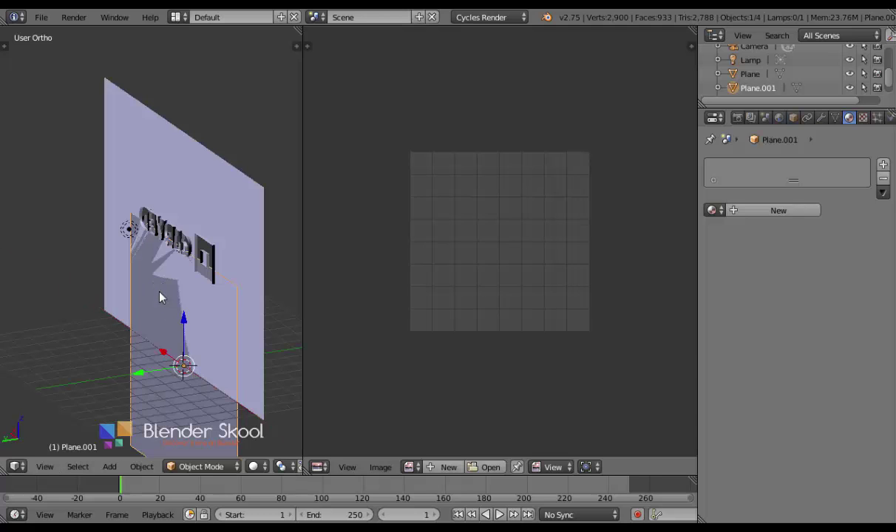
type("sx")
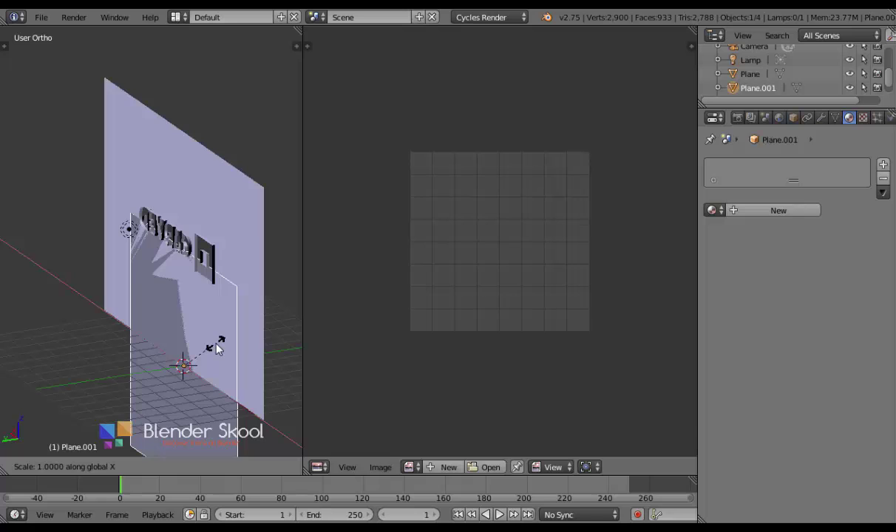
type("1.5")
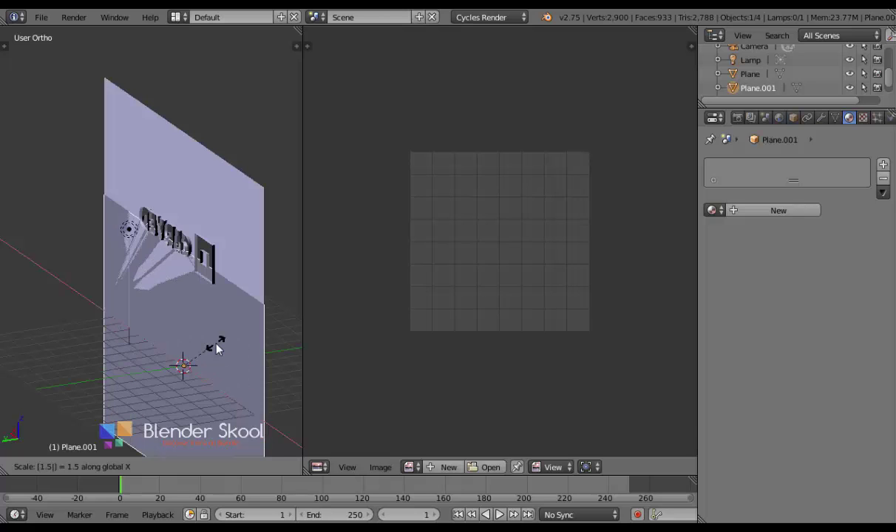
key("Return")
In the right side view, raise the new plane along the Z axis to the height of the carving
scroll(220, 351, "down", 3)
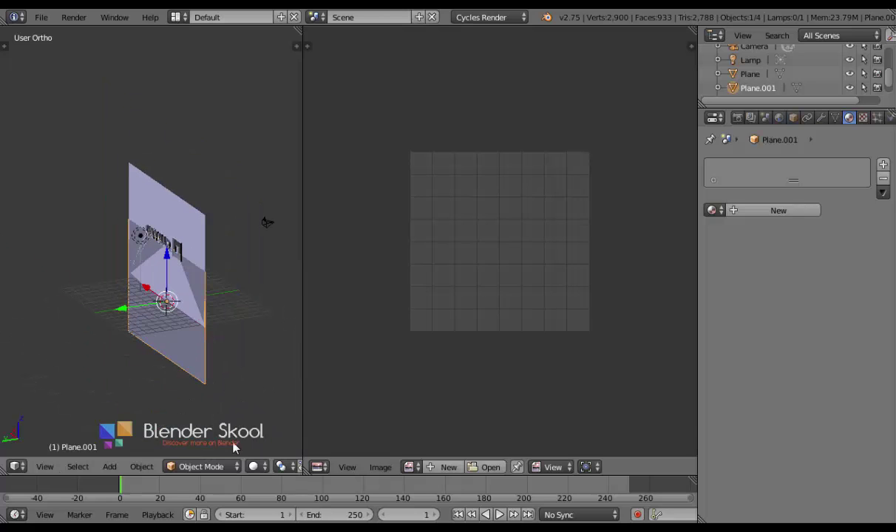
left_click(45, 467)
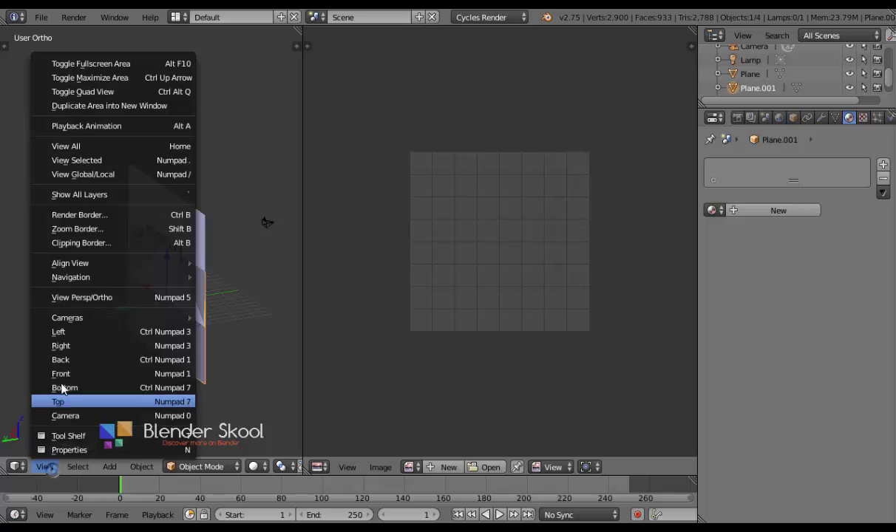
left_click(67, 347)
scroll(82, 333, "up", 4)
key("g")
key("z")
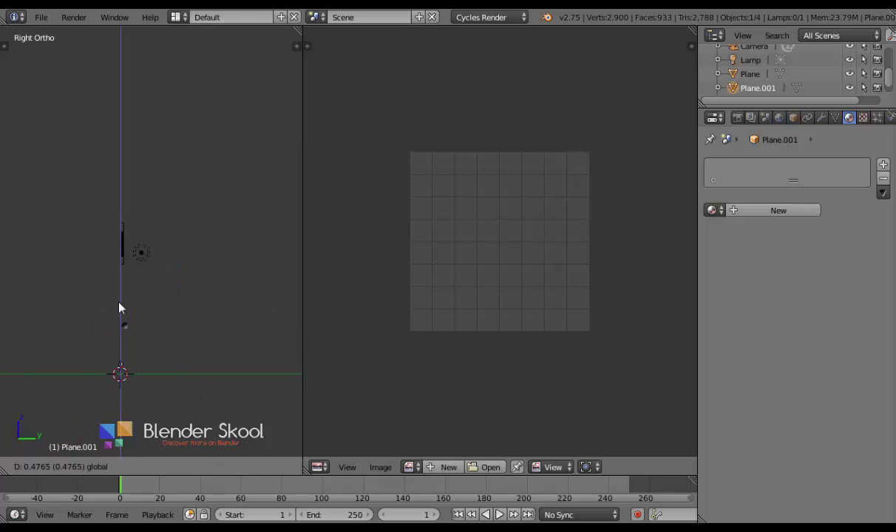
right_click(130, 197)
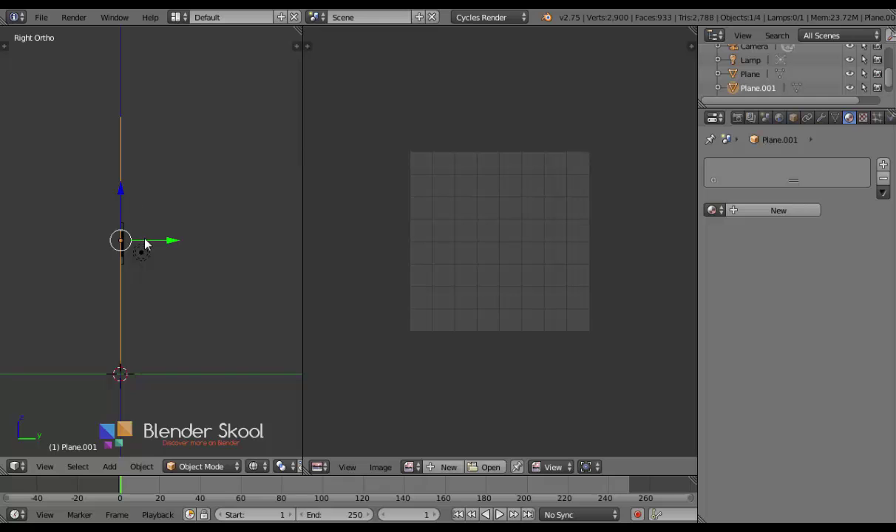
Move the new plane along the Y axis to just behind the carved recesses
key("g")
key("y")
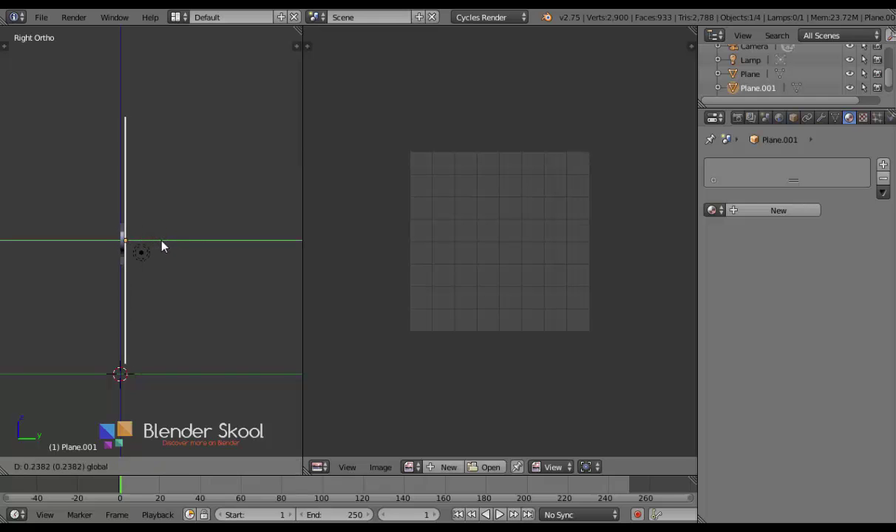
left_click(153, 228)
scroll(108, 288, "up", 6)
scroll(163, 295, "up", 3)
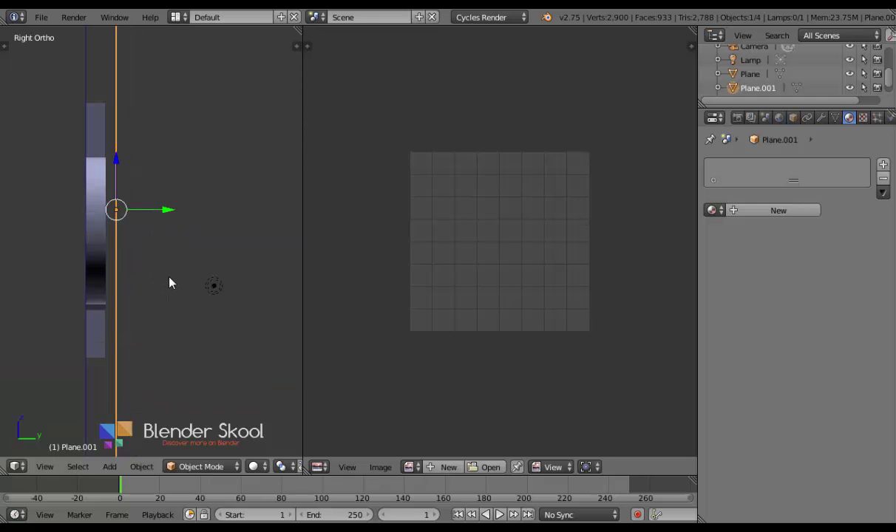
Move the back plane along the Y axis until it sits flush against the back of the carving
key("g")
key("y")
left_click(158, 210)
right_click(96, 130)
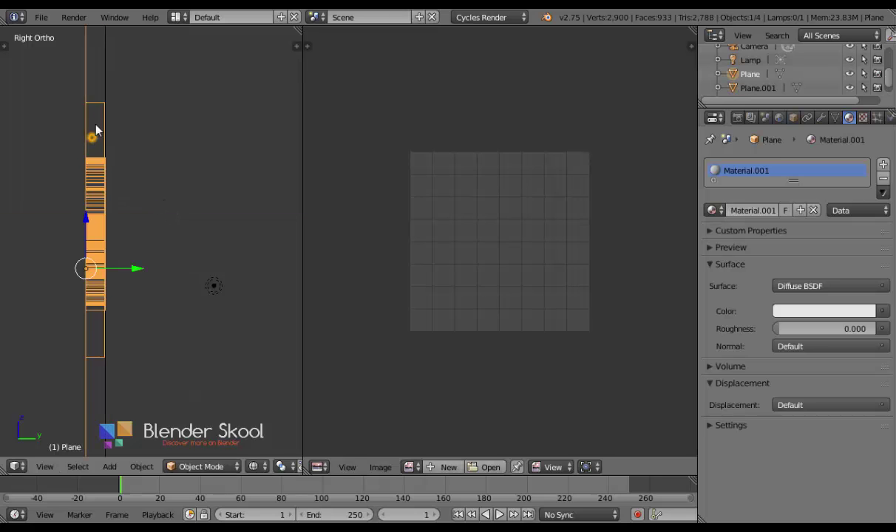
right_click(105, 78)
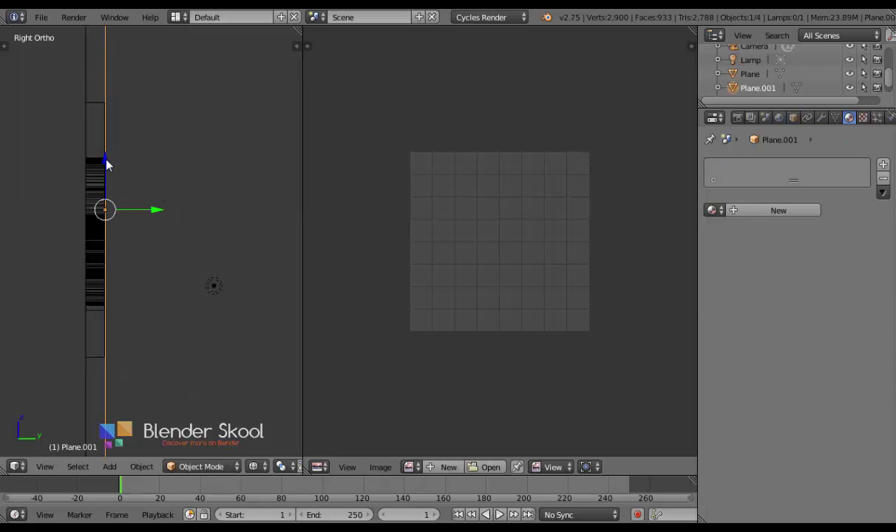
Lower the back plane slightly along the Z axis and inspect the backed recesses from the front at an angle
left_click_drag(106, 164, 105, 175)
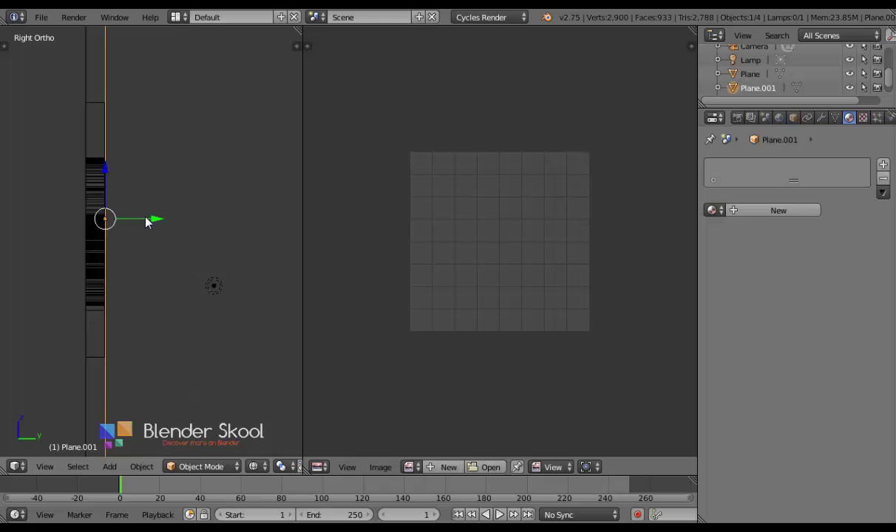
left_click_drag(146, 222, 140, 198)
scroll(142, 218, "down", 7)
middle_click_drag(114, 244, 248, 264)
scroll(248, 264, "up", 3)
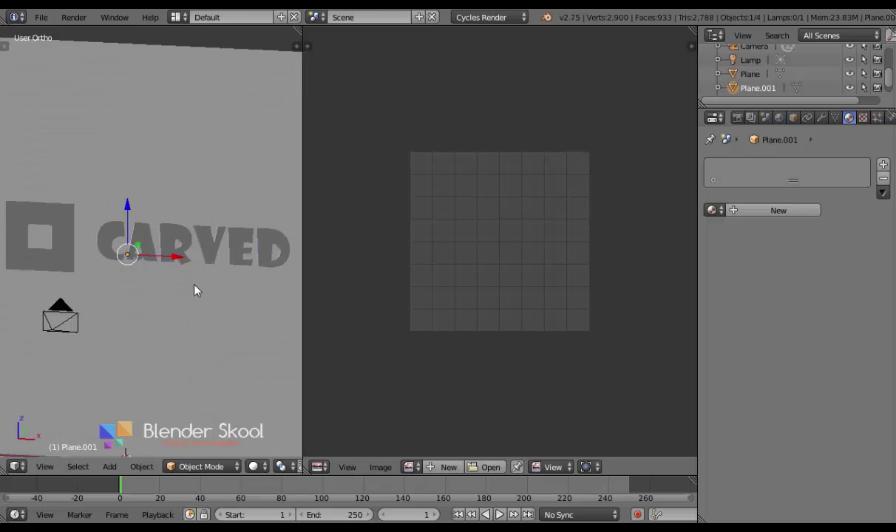
middle_click_drag(145, 315, 181, 314)
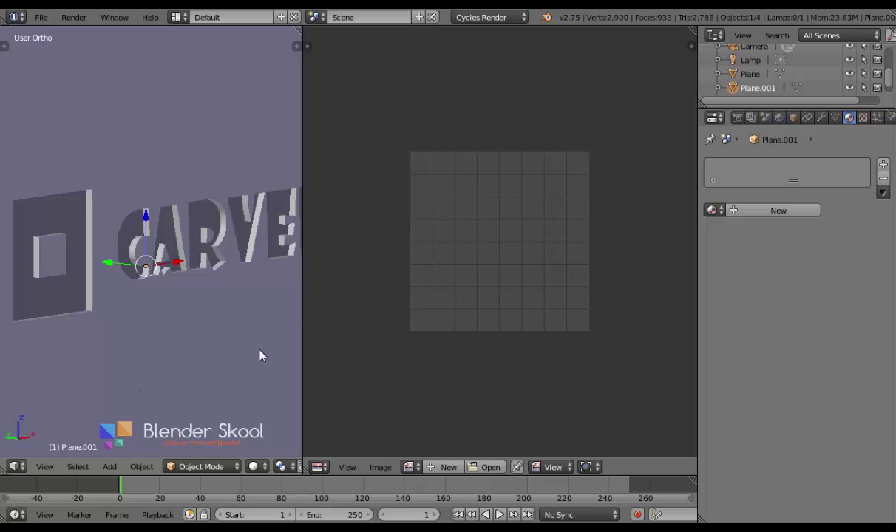
Show the scene in front wireframe view, select the carved plane and divide the space between the 3D view and image editor
left_click_drag(302, 296, 487, 274)
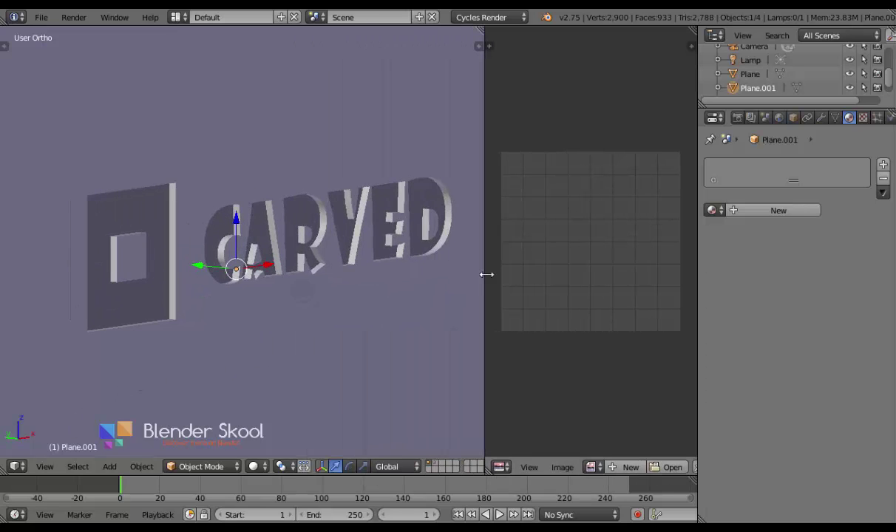
scroll(320, 304, "down", 5)
left_click(45, 466)
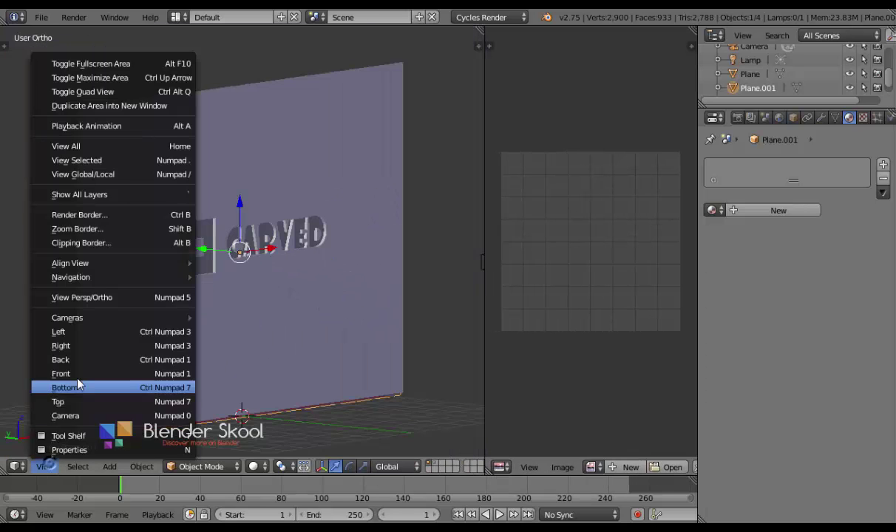
left_click(79, 374)
scroll(249, 331, "down", 3)
scroll(236, 356, "up", 2)
key("z")
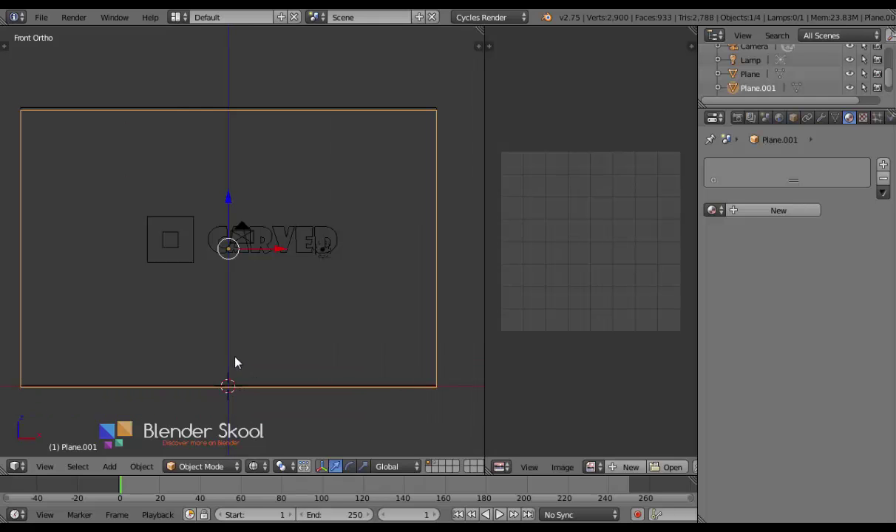
right_click(174, 228)
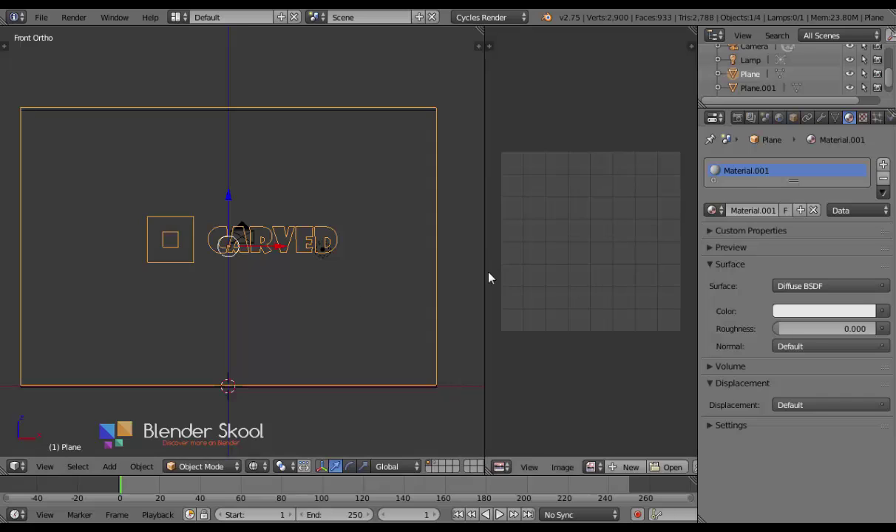
left_click_drag(488, 278, 382, 311)
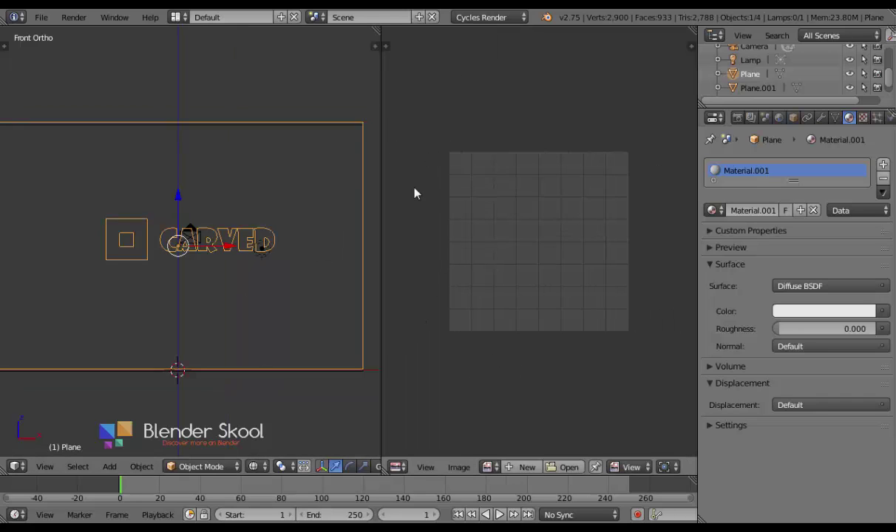
left_click(397, 467)
scroll(185, 282, "down", 1)
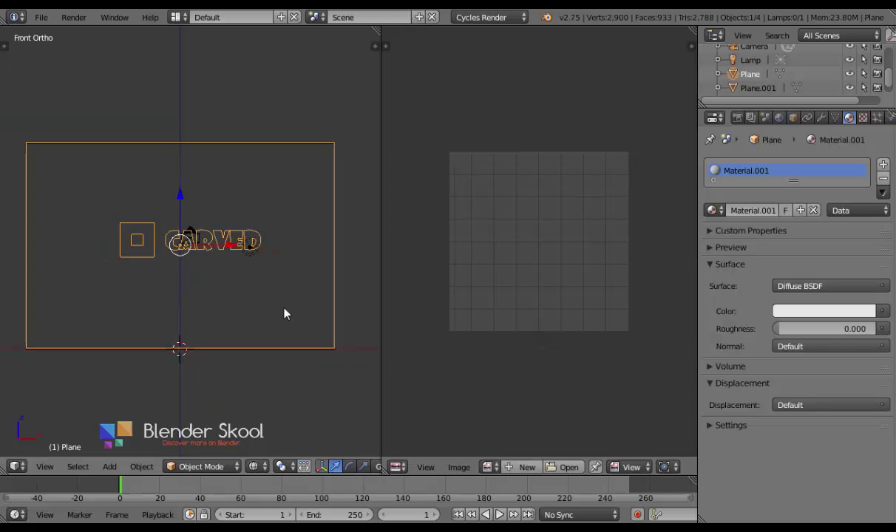
Select all geometry of the carved plane in Edit Mode and UV map it with Project From View
key("Tab")
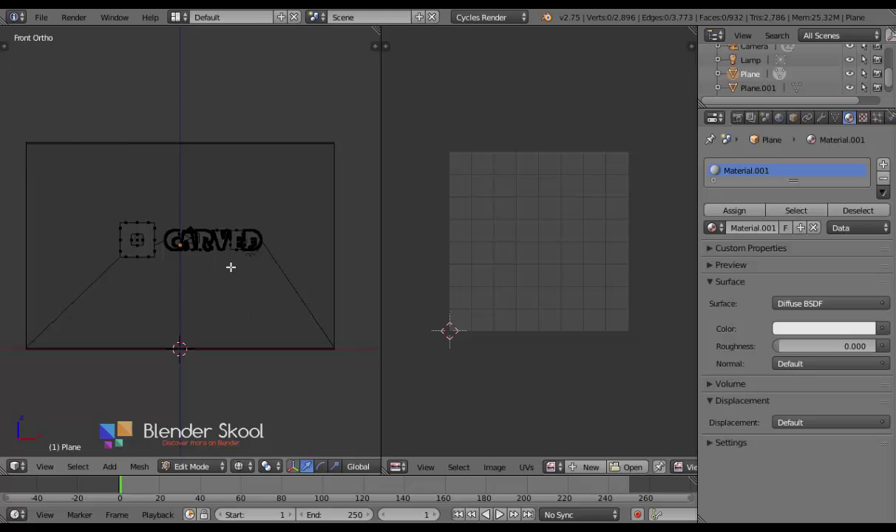
key("a")
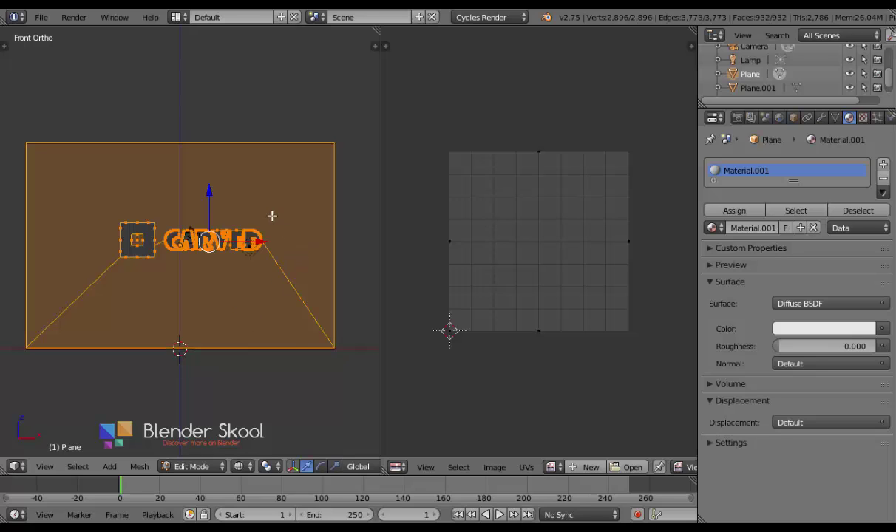
key("u")
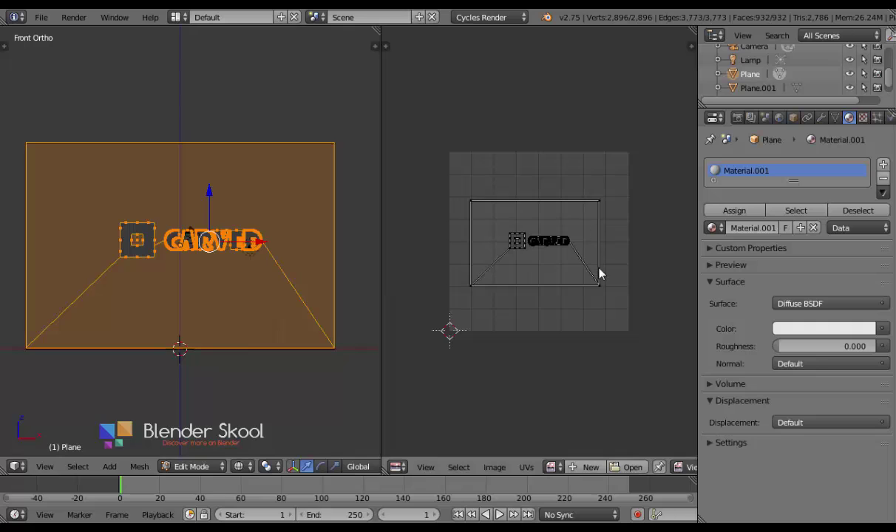
scroll(567, 254, "up", 5)
key("u")
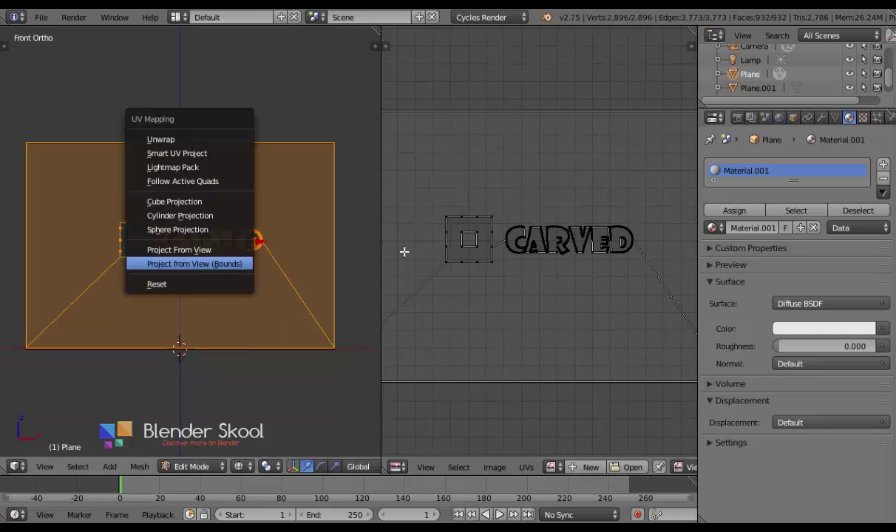
left_click(221, 266)
scroll(556, 282, "down", 5)
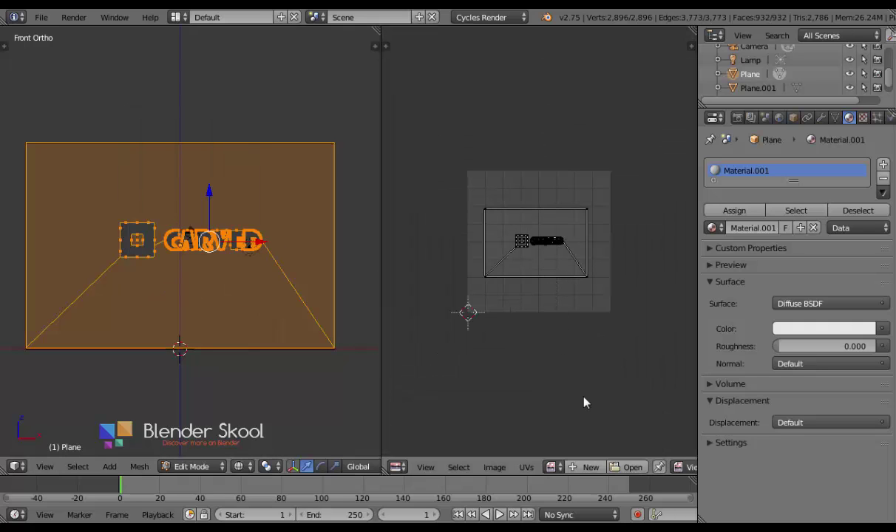
Load the image Wood_4.jpg from the texture pack's Wood folder behind the UV layout, choosing it from thumbnails
left_click(628, 467)
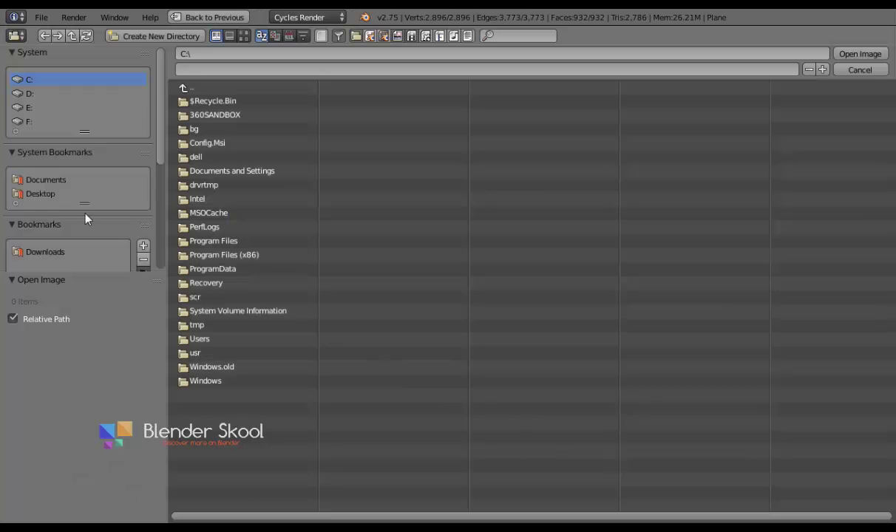
scroll(76, 196, "down", 5)
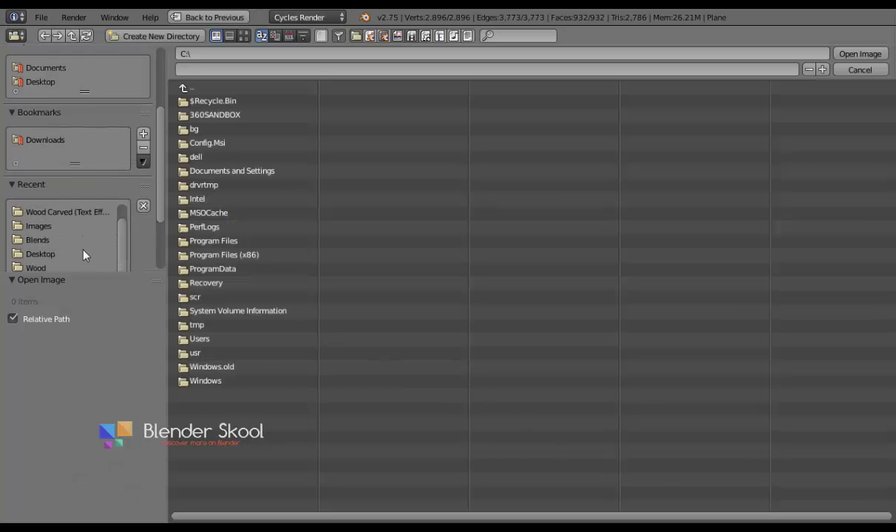
left_click(68, 267)
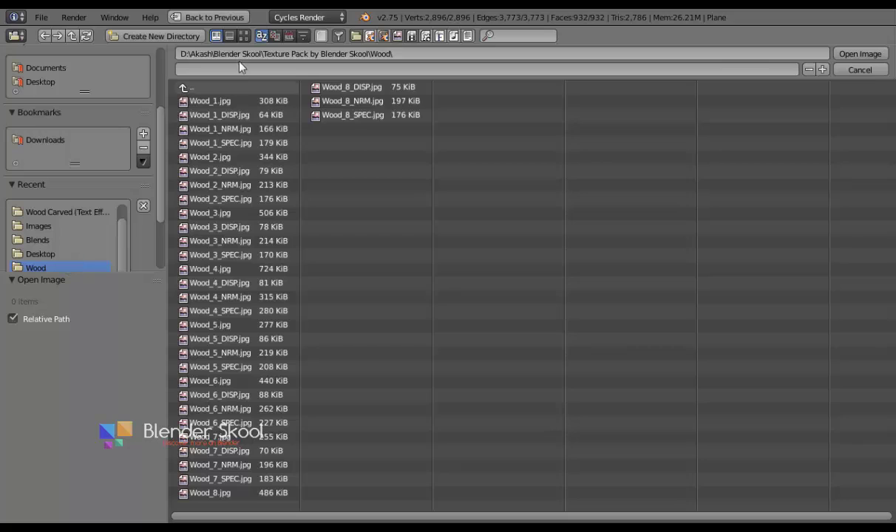
left_click(243, 35)
scroll(307, 156, "down", 3)
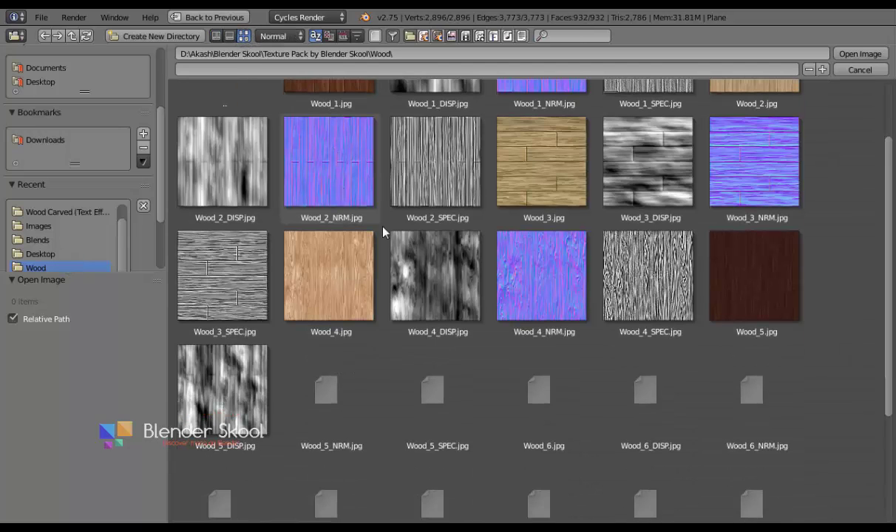
scroll(352, 324, "down", 1)
scroll(344, 250, "down", 1)
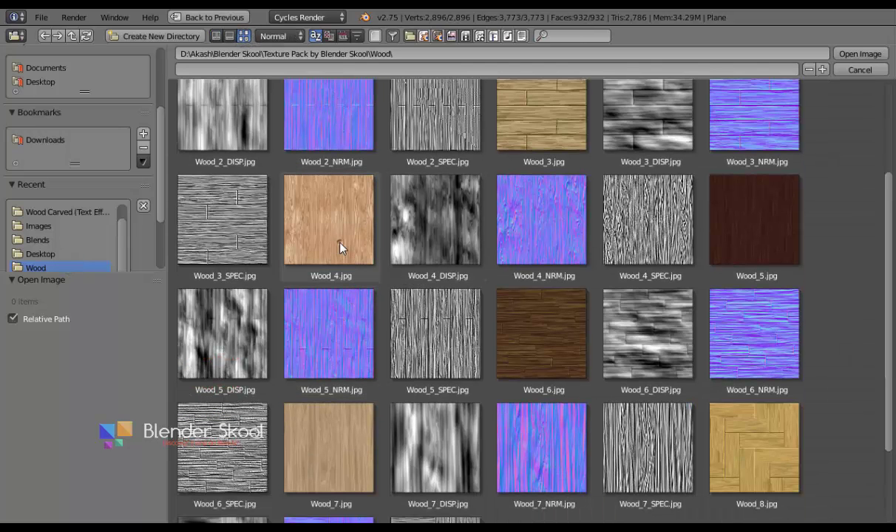
left_click(340, 249)
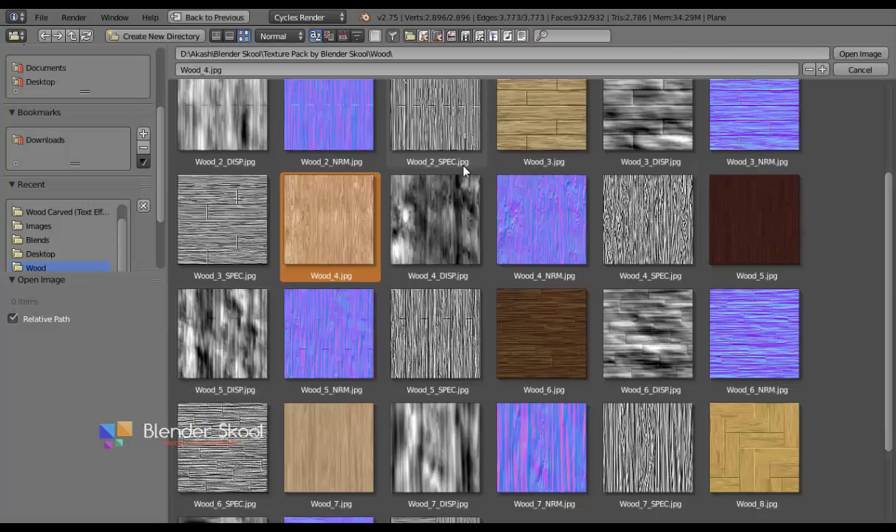
scroll(480, 176, "up", 3)
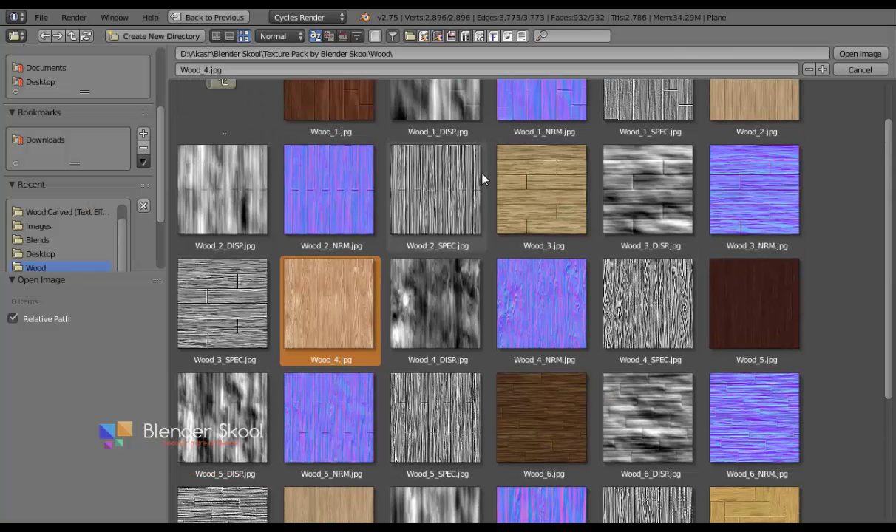
scroll(329, 166, "down", 3)
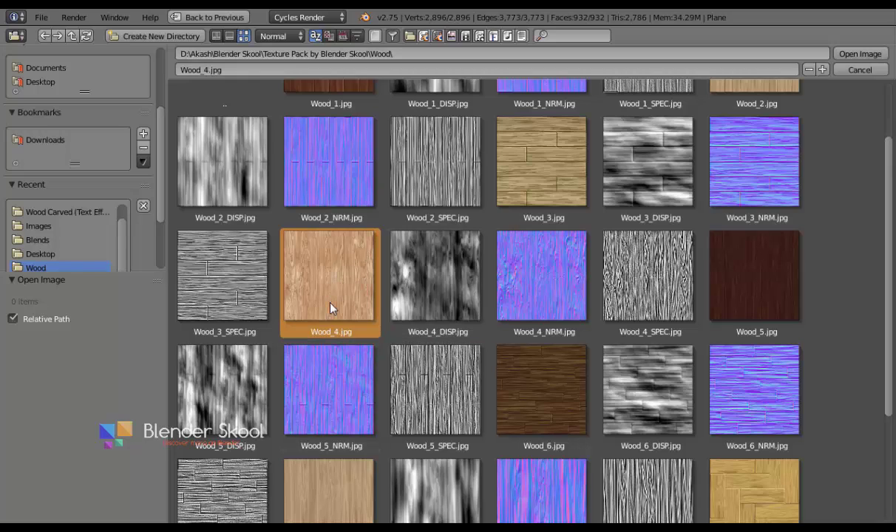
left_click(863, 55)
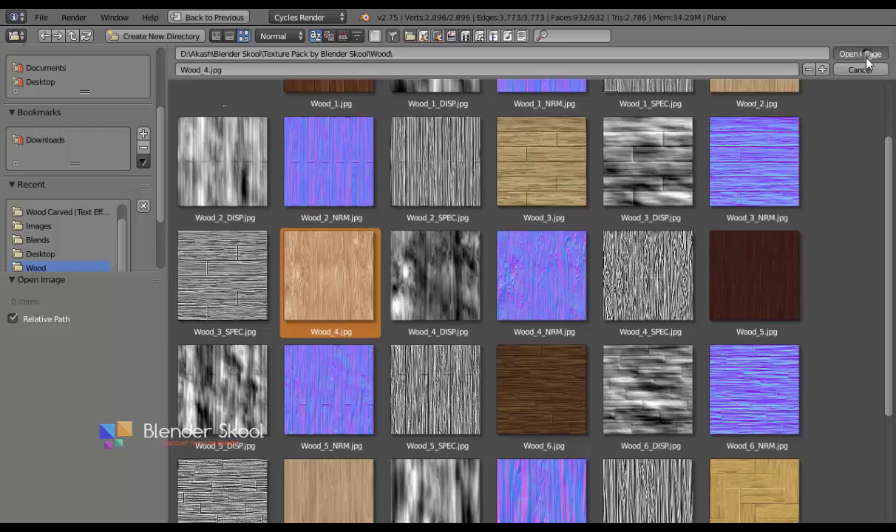
scroll(570, 235, "down", 5)
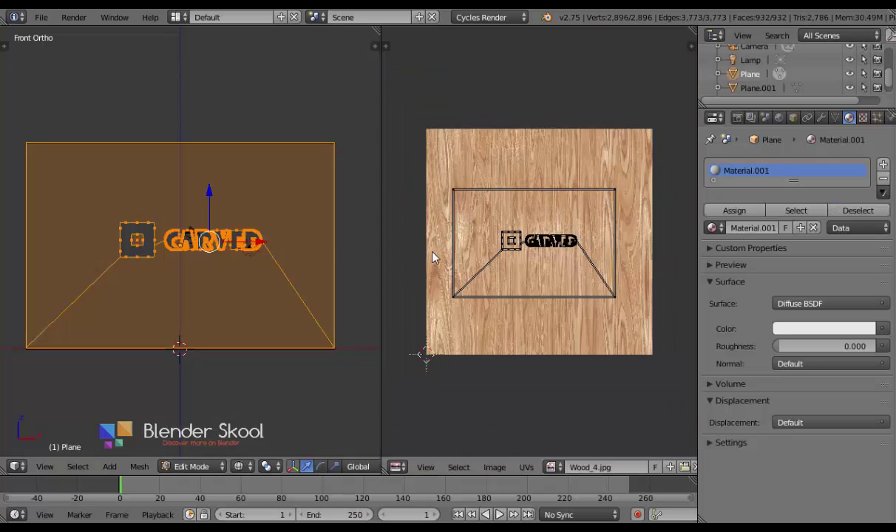
scroll(577, 219, "down", 1)
scroll(574, 226, "up", 2)
scroll(574, 228, "down", 1)
scroll(573, 228, "down", 1)
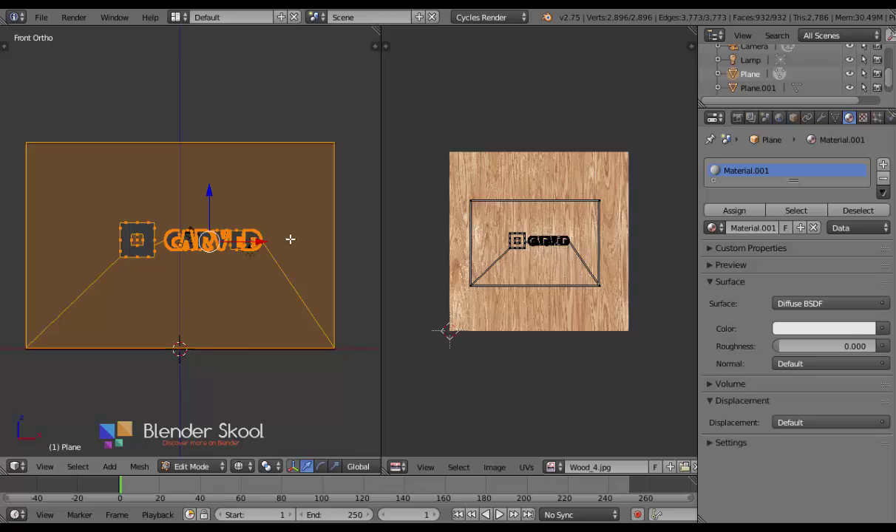
Scale all UVs of the carved plane by 3 over the wood image and return to Object Mode
key("u")
left_click(230, 156)
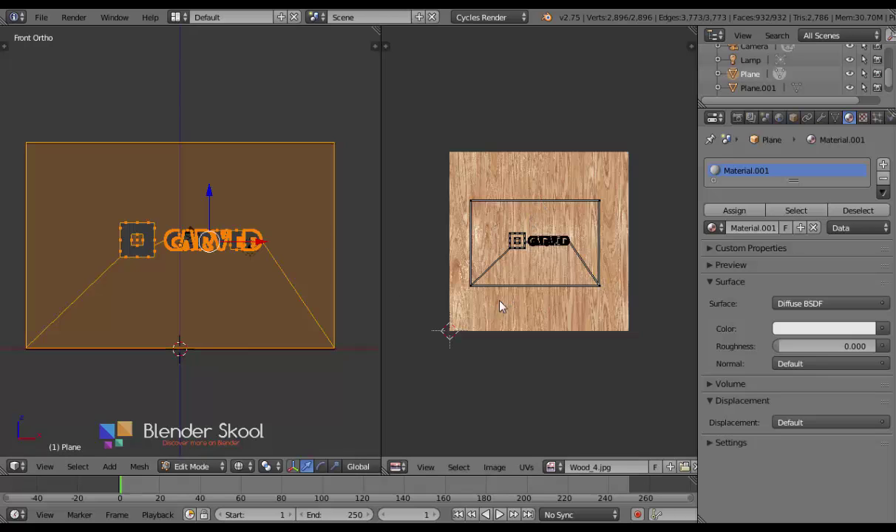
key("a")
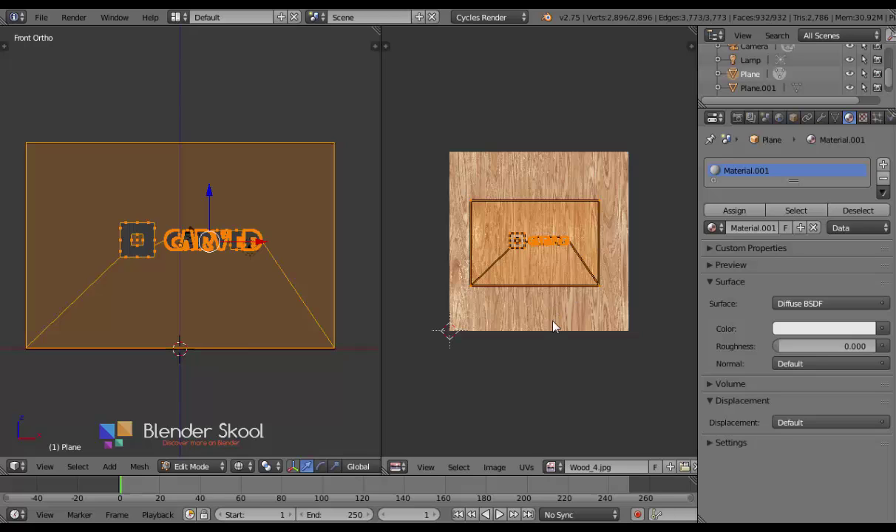
type("s")
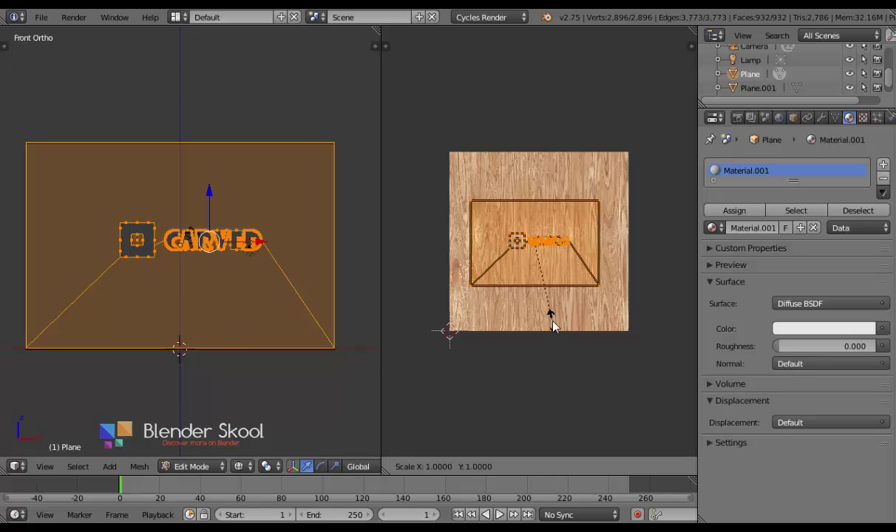
type("3")
key("Return")
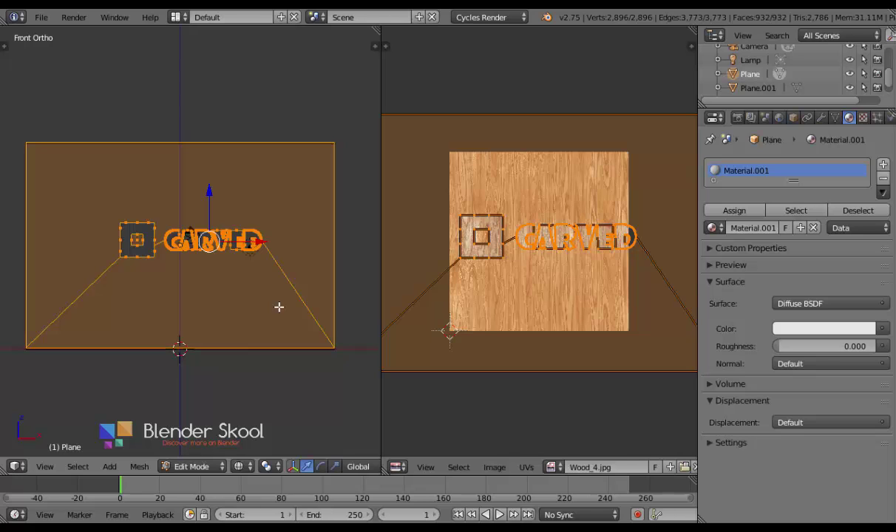
key("Tab")
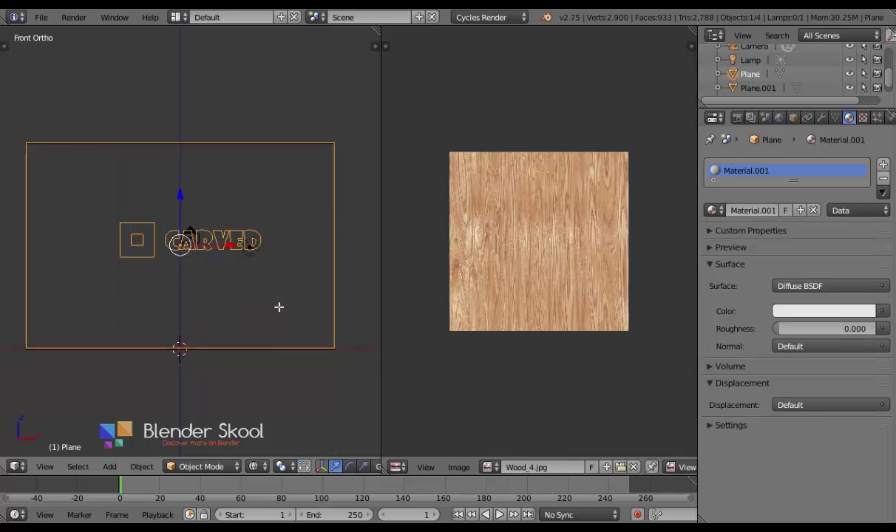
Select the back plane and UV map its face in Edit Mode with Project From View
right_click(284, 350)
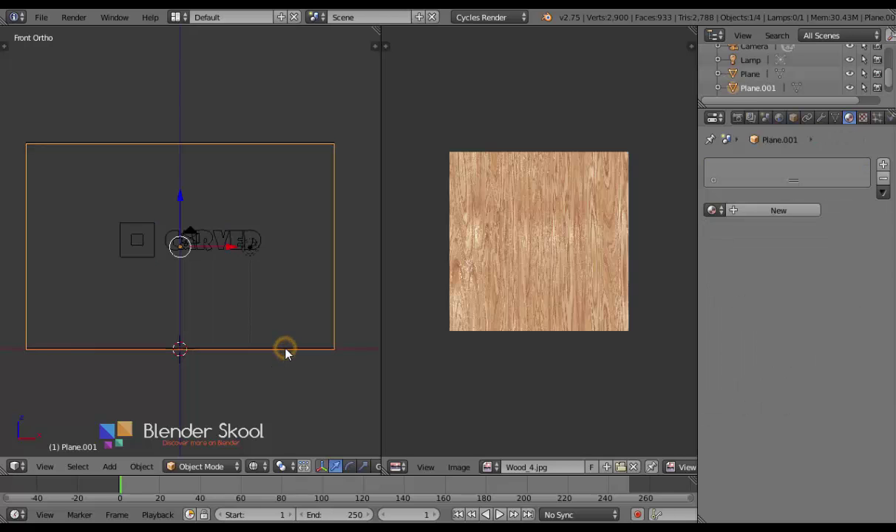
key("Tab")
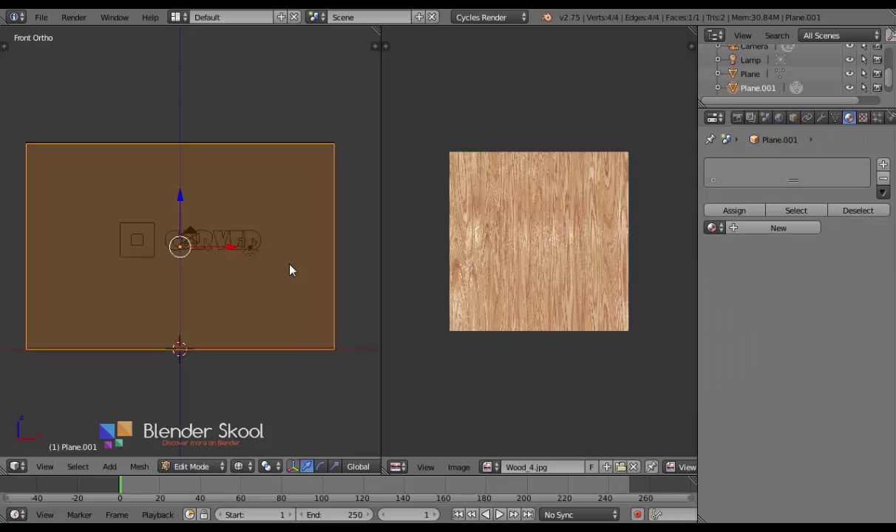
key("u")
left_click(290, 266)
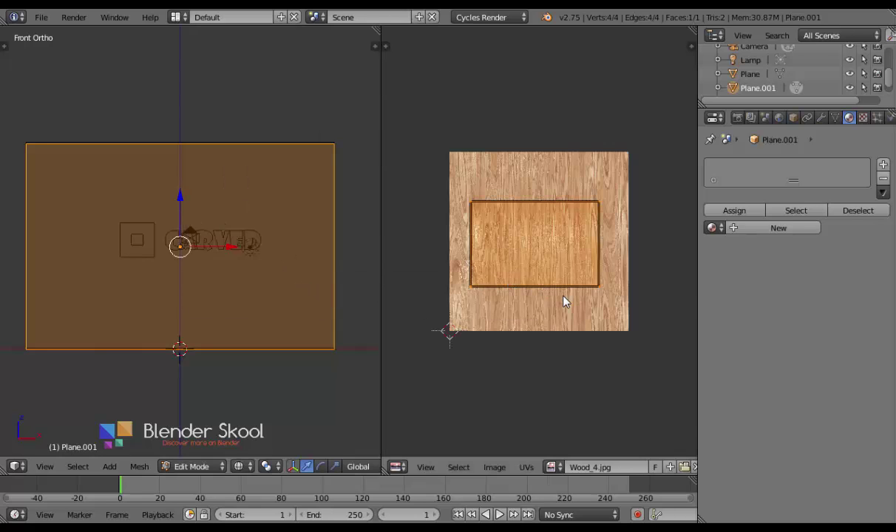
Scale the back plane's UVs by 3 over the wood image and return to Object Mode
key("s")
key("3")
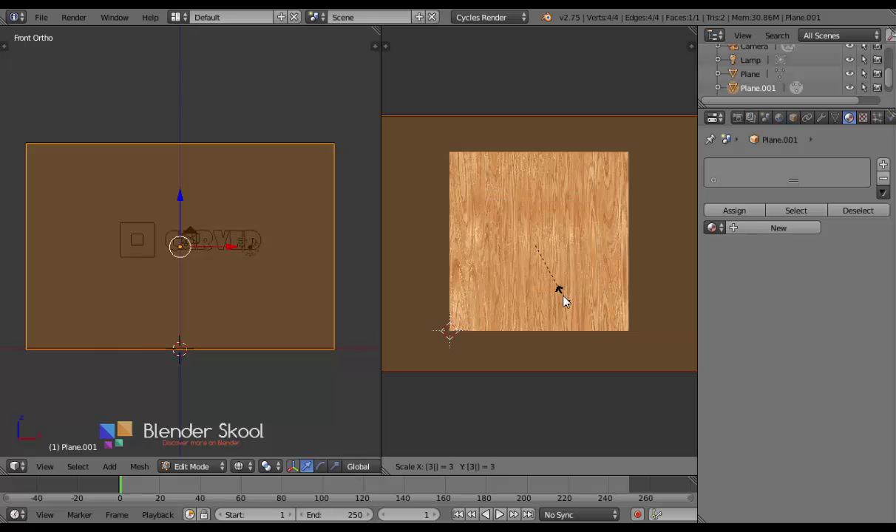
key("Return")
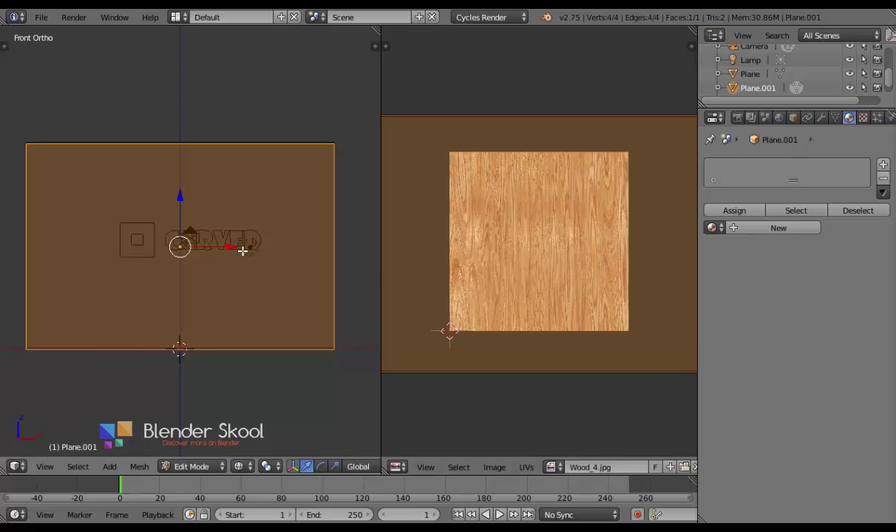
key("Tab")
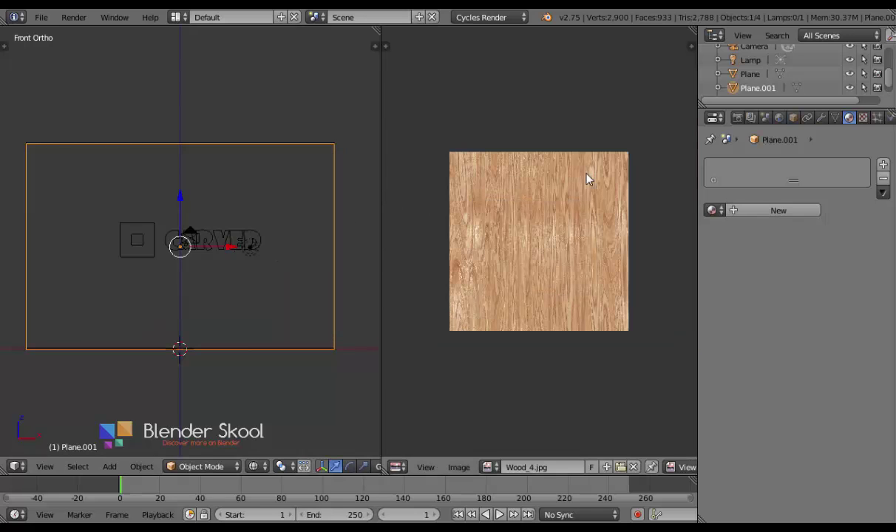
Select the carved plane and set its Diffuse BSDF colour to an Image Texture using the already loaded Wood_4.jpg
right_click(290, 328)
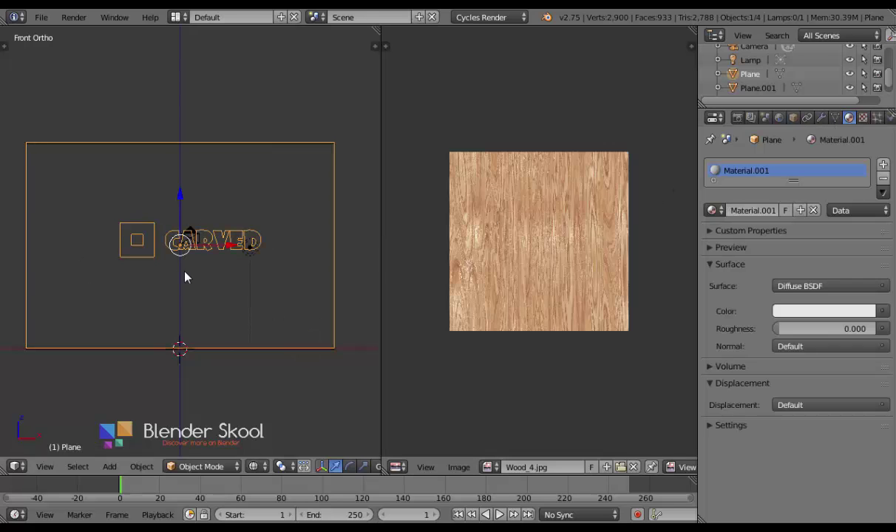
left_click(883, 312)
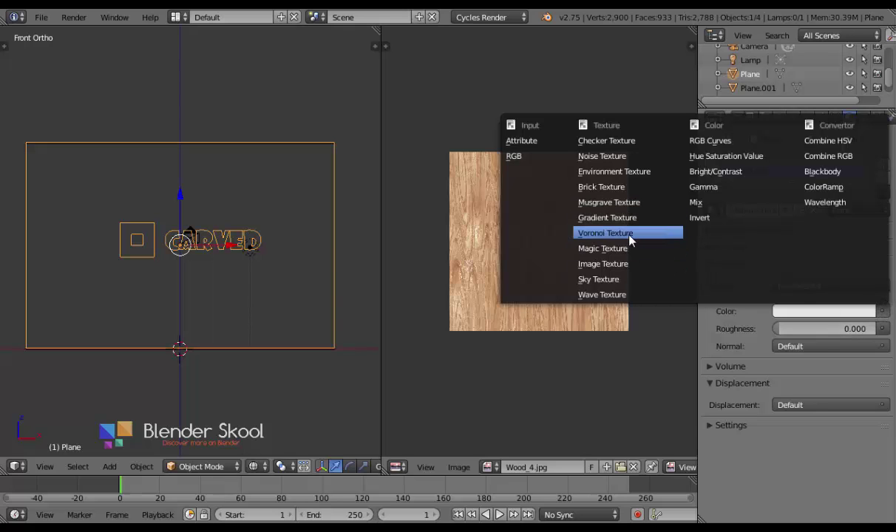
left_click(627, 265)
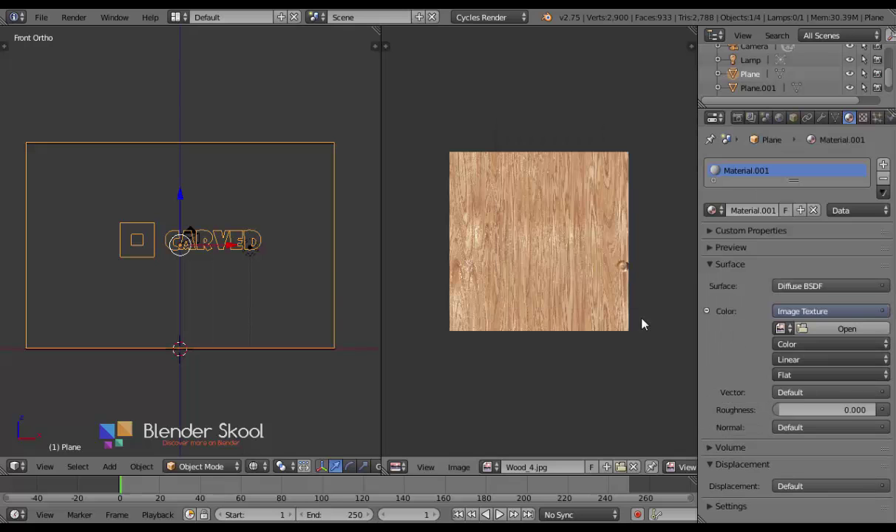
left_click(782, 330)
left_click(706, 346)
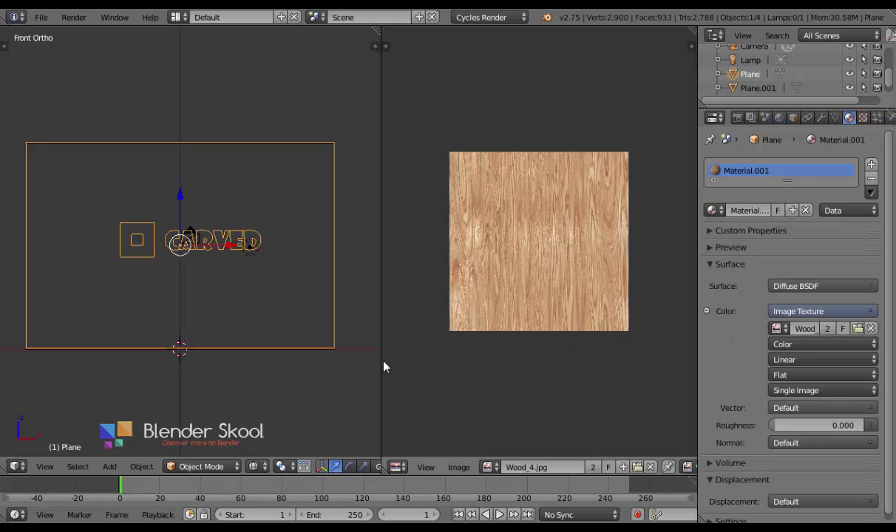
Inspect the carved plane's wood texture in rendered shading at an angle and from the front, finishing in solid shading
left_click(253, 466)
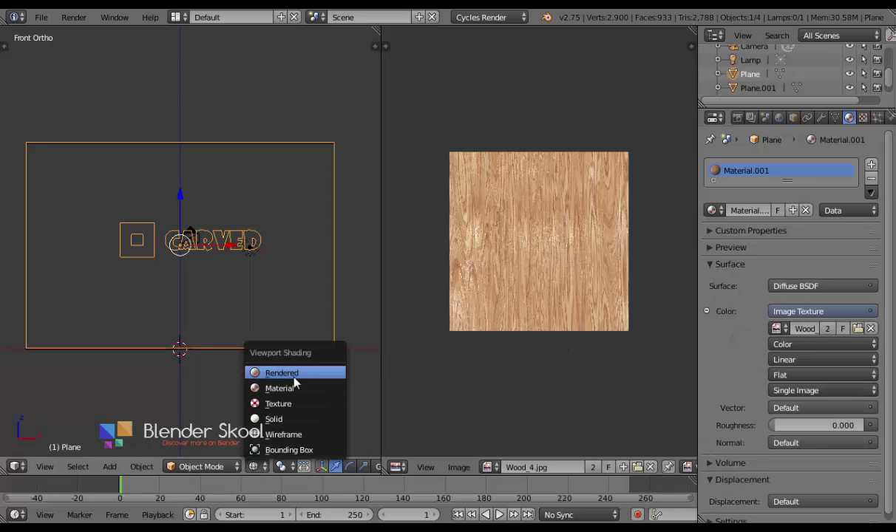
left_click(294, 379)
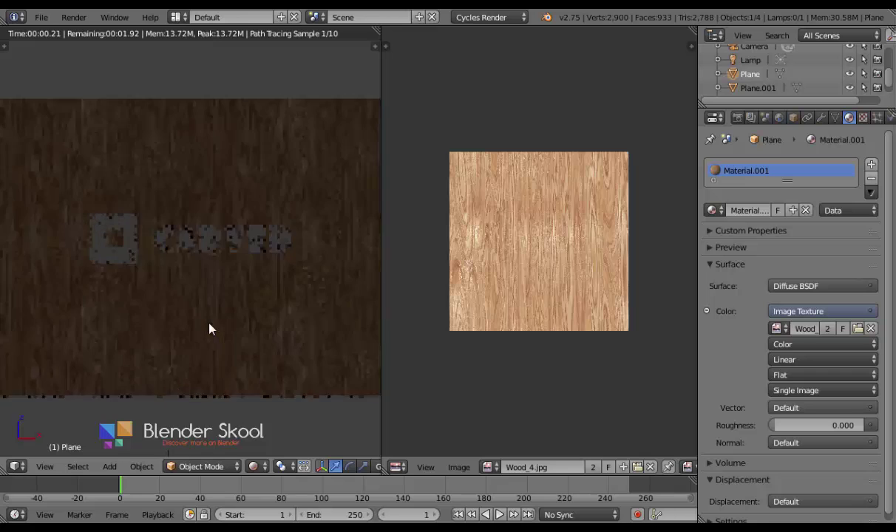
scroll(209, 329, "up", 3)
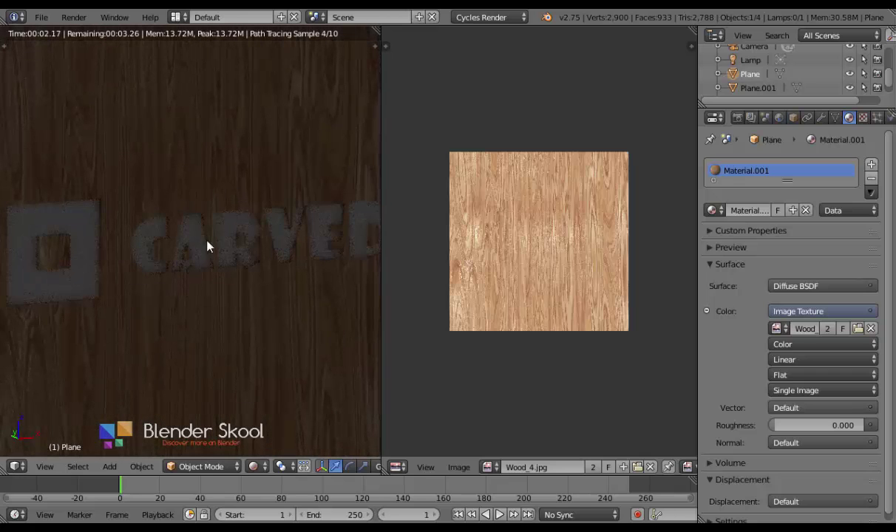
scroll(208, 251, "down", 3)
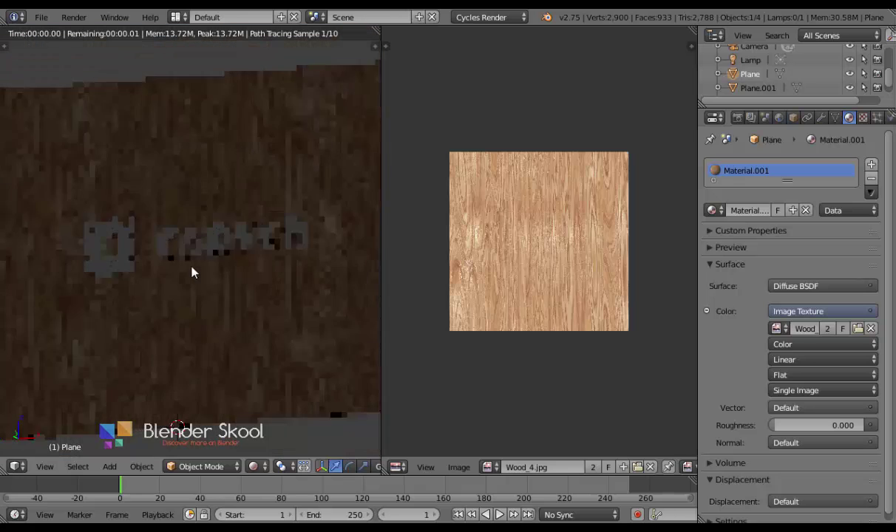
middle_click_drag(190, 273, 191, 271)
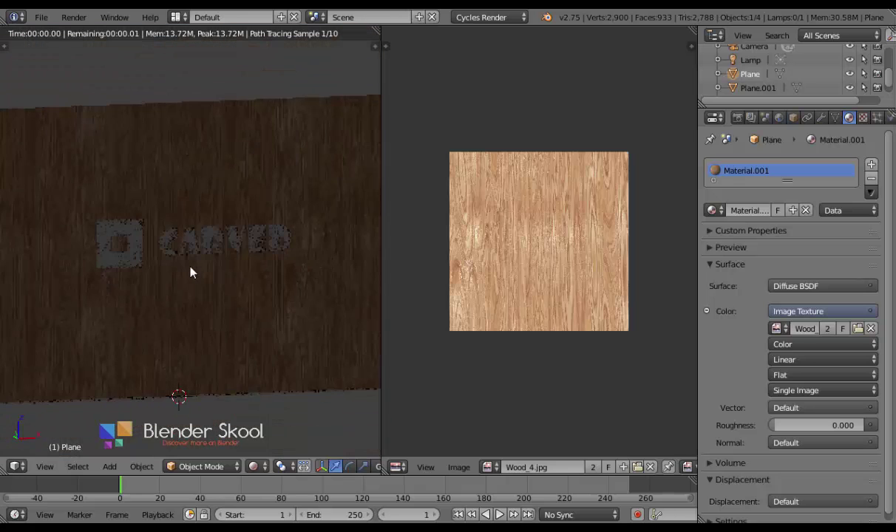
left_click(44, 466)
left_click(61, 374)
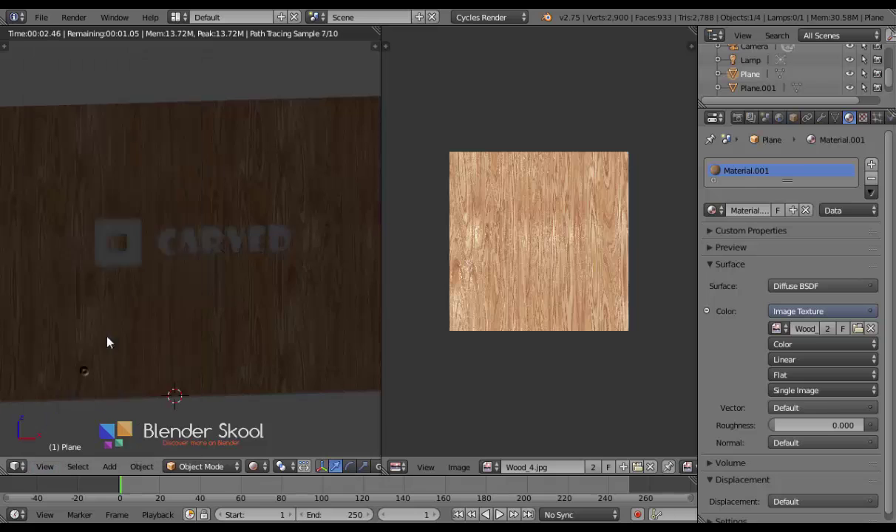
scroll(142, 270, "down", 3)
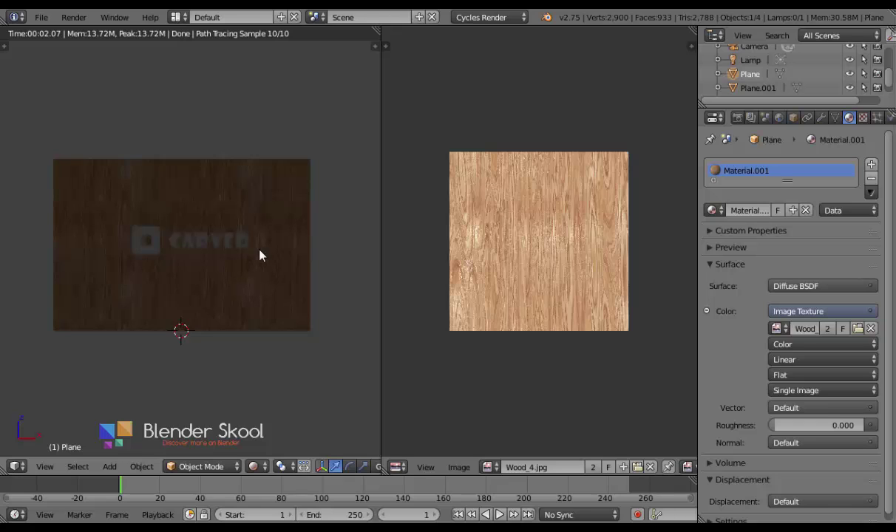
key("shift+z")
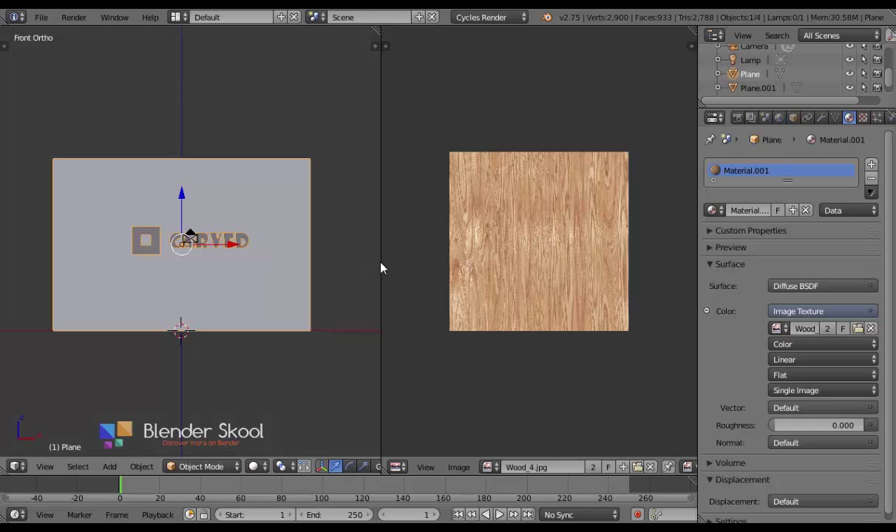
Widen the image editor area, switch it to the Node Editor and spread out the Image Texture and Diffuse BSDF nodes
left_click_drag(381, 268, 144, 282)
left_click(165, 466)
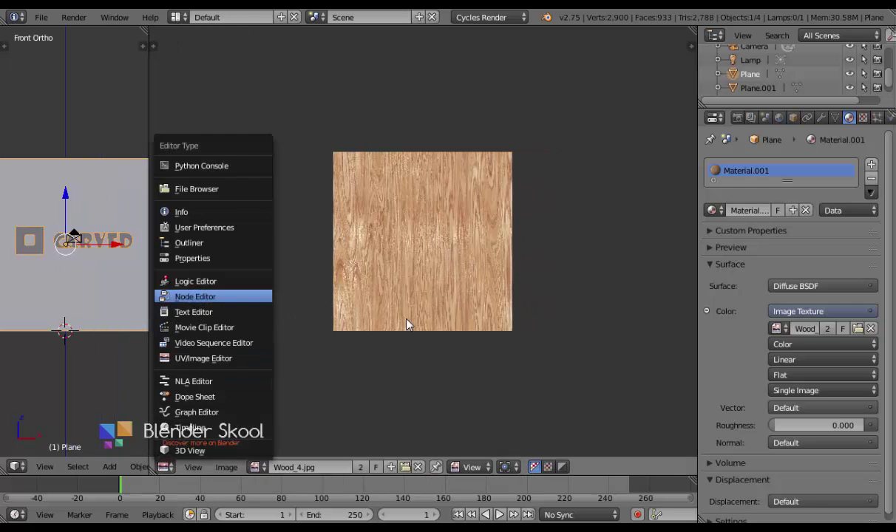
key("Return")
middle_click_drag(406, 324, 466, 315)
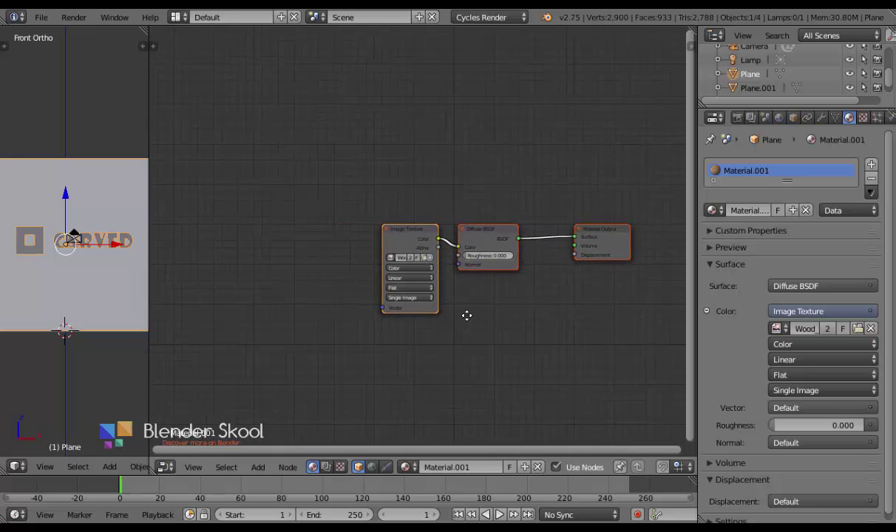
left_click_drag(414, 230, 317, 221)
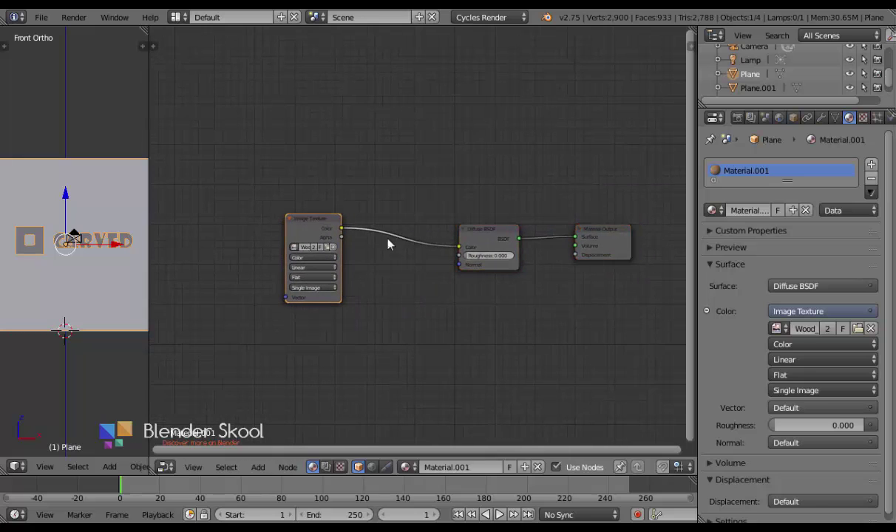
left_click_drag(489, 244, 470, 235)
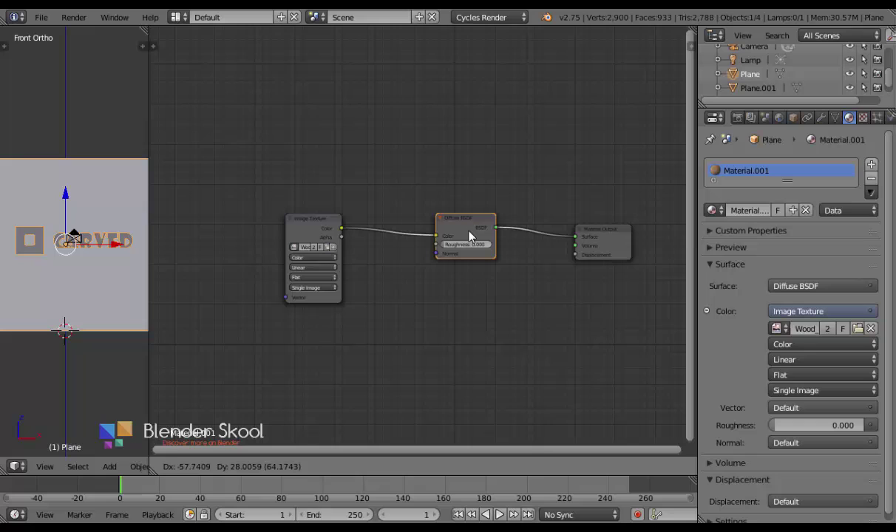
Duplicate the Image Texture node, place the copy below the original and set its colour space to Non-Color Data
left_click(296, 235)
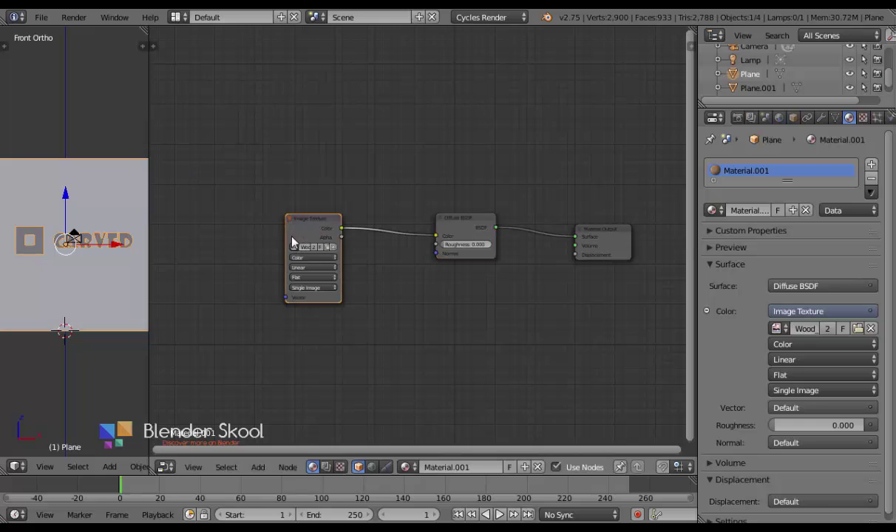
key("shift+d")
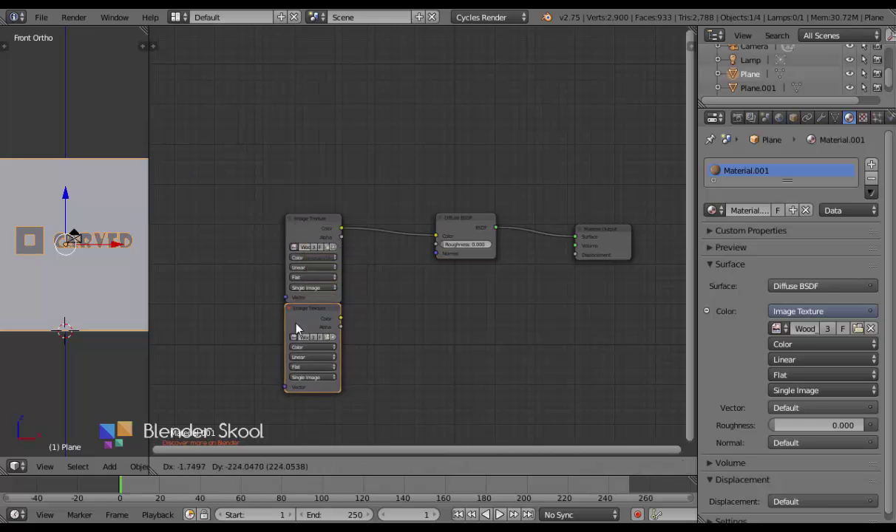
left_click(267, 337)
left_click(285, 361)
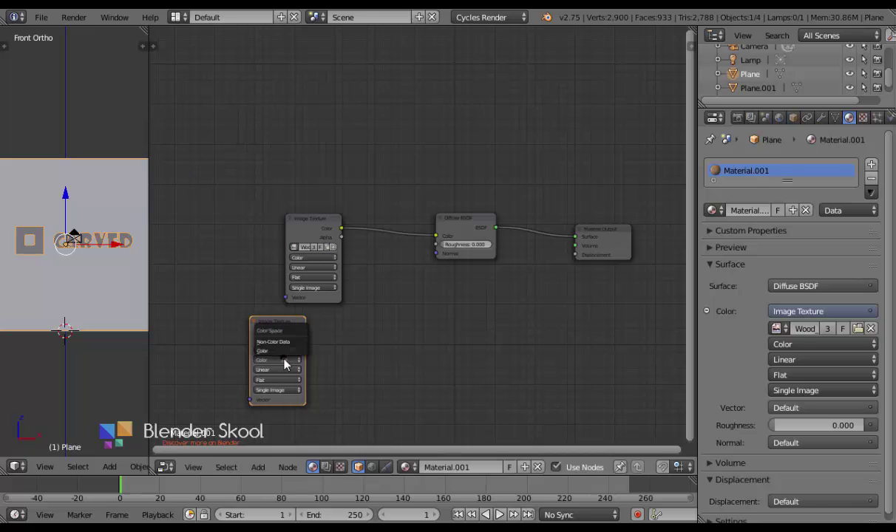
left_click(285, 342)
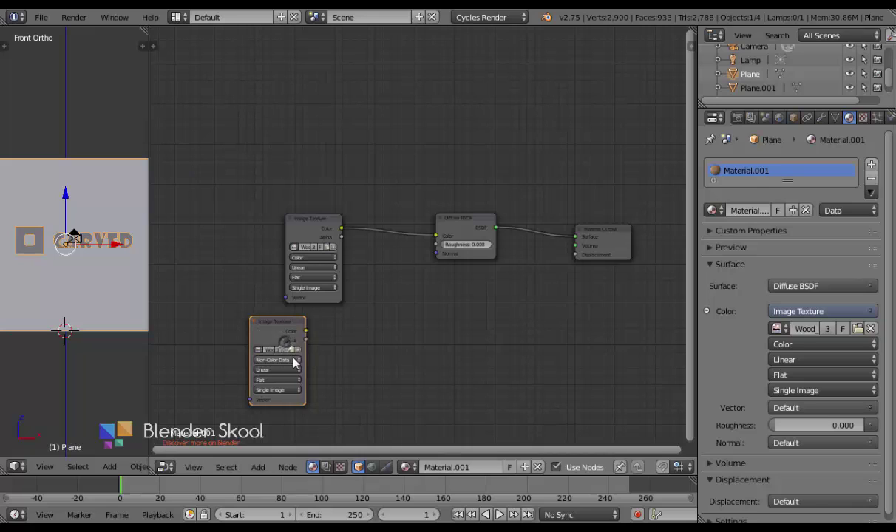
Load Wood_4_NRM.jpg from the Wood folder into the duplicated Image Texture node, choosing it from thumbnails
left_click(294, 350)
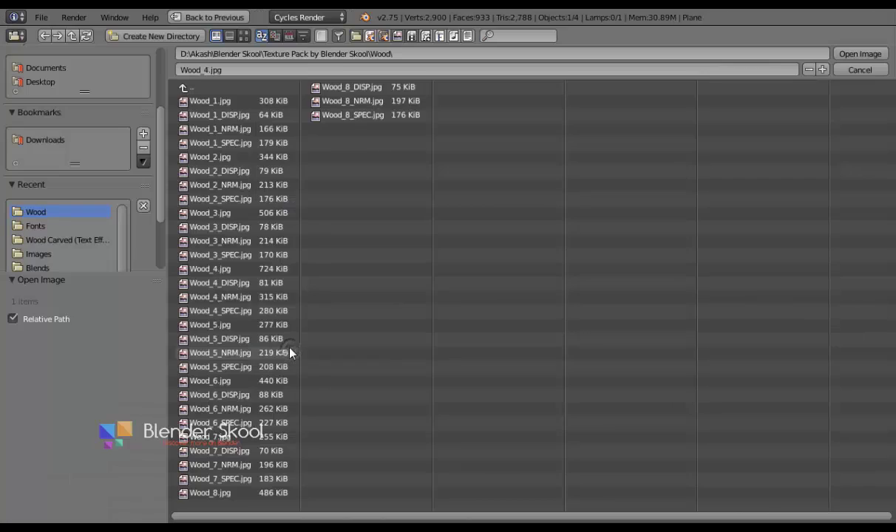
left_click(243, 35)
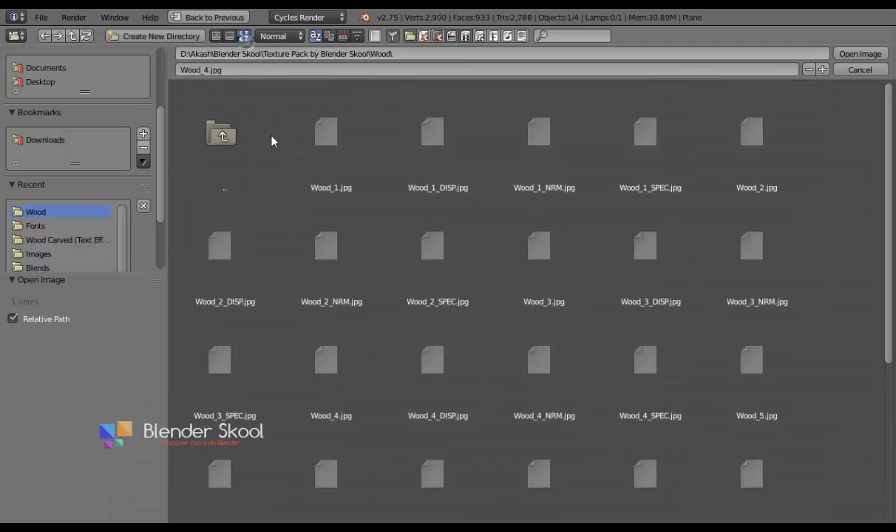
scroll(362, 311, "down", 2)
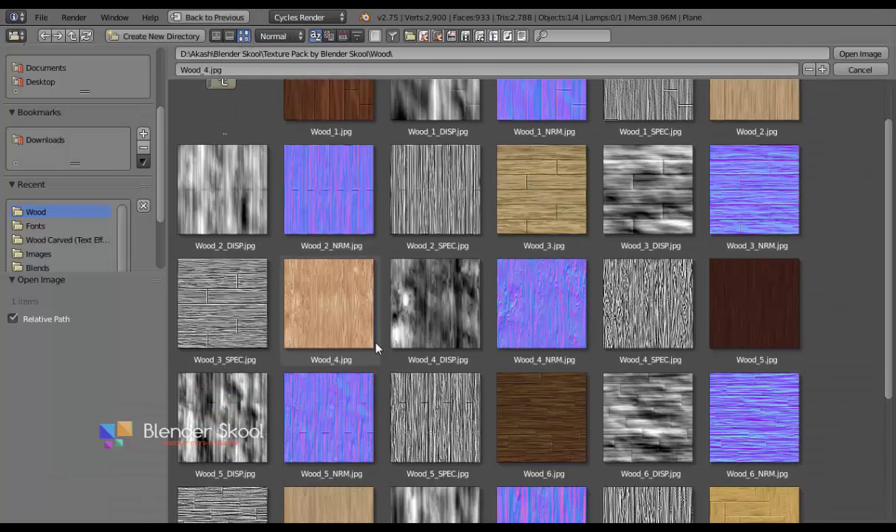
left_click(564, 348)
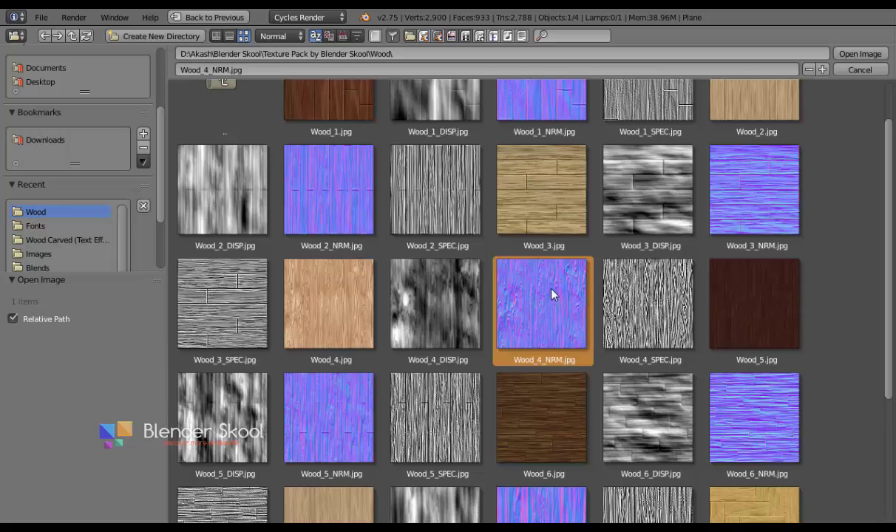
left_click(860, 54)
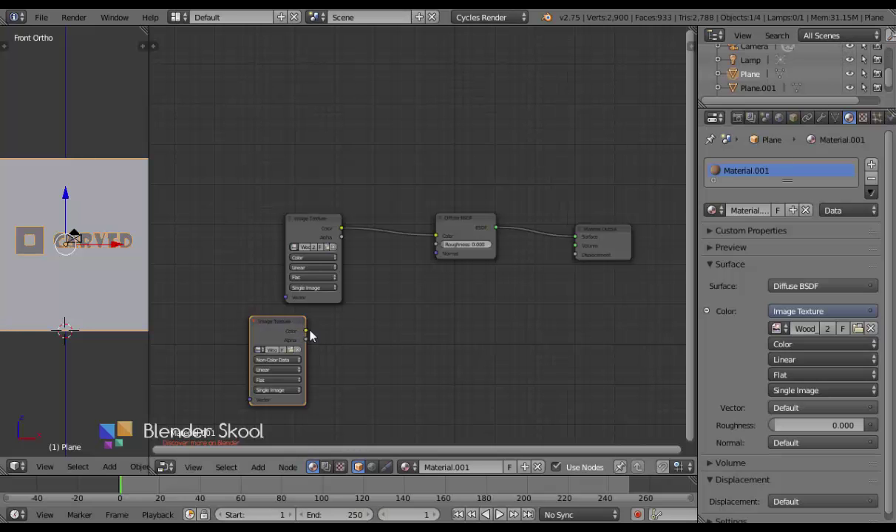
Add a Normal Map node between the duplicated Image Texture and the Diffuse BSDF
key("shift+a")
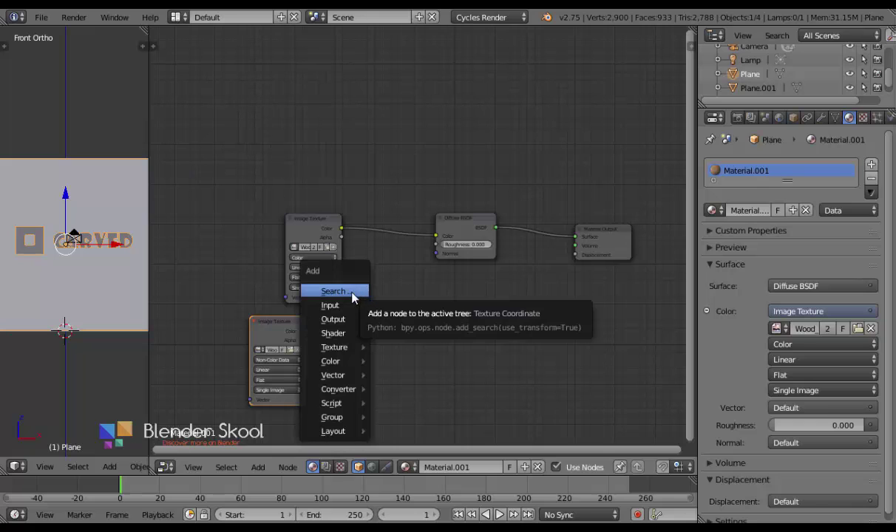
mouse_move(352, 392)
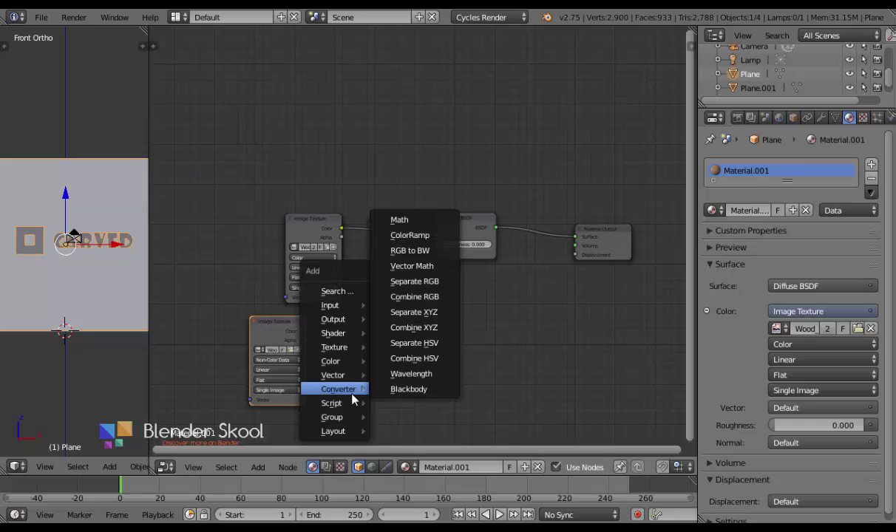
left_click(337, 293)
type("no")
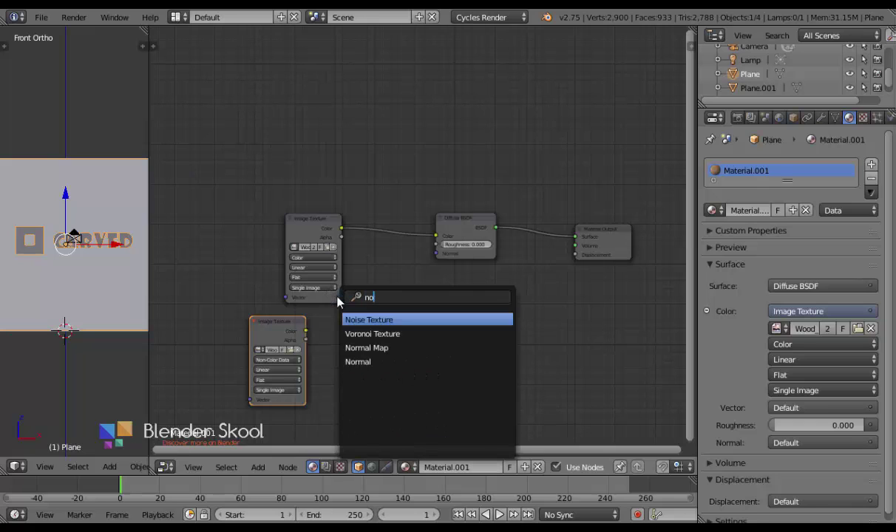
key("Down")
key("Down")
key("Return")
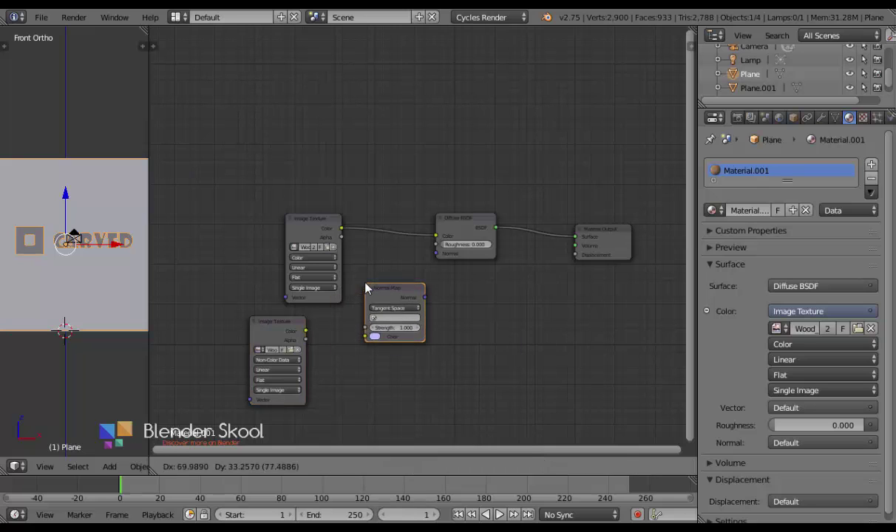
left_click(366, 288)
Connect the normal texture's Color through the Normal Map node to the Diffuse BSDF's Normal input and show the material preview
left_click_drag(305, 331, 366, 337)
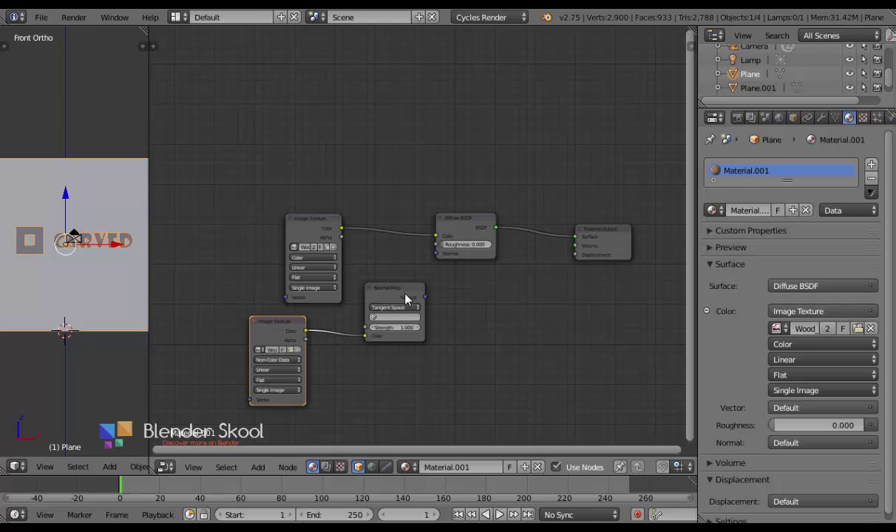
left_click_drag(426, 299, 468, 238)
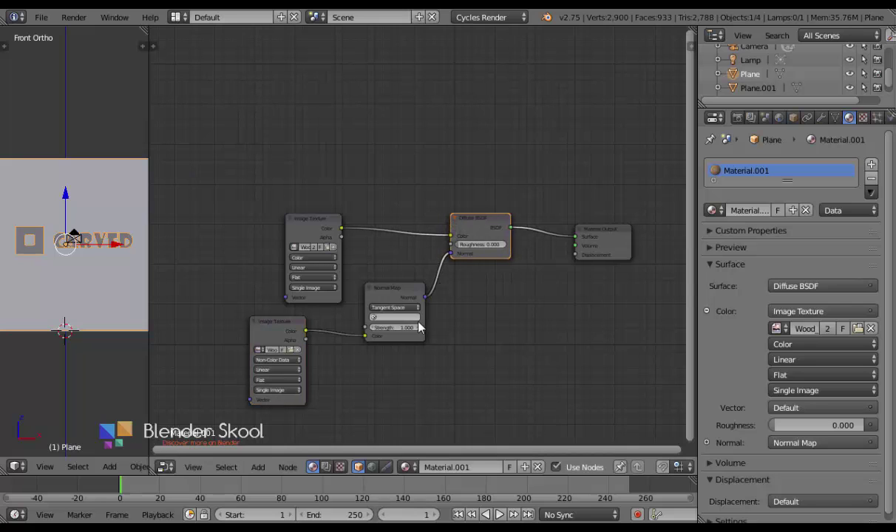
middle_click_drag(411, 335, 420, 340)
left_click(717, 249)
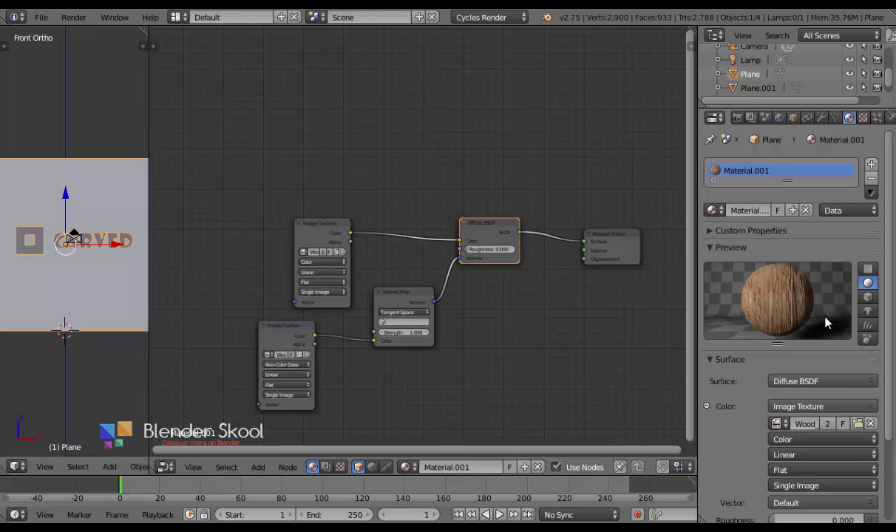
Set the Normal Map node's strength to 0.3
left_click(404, 332)
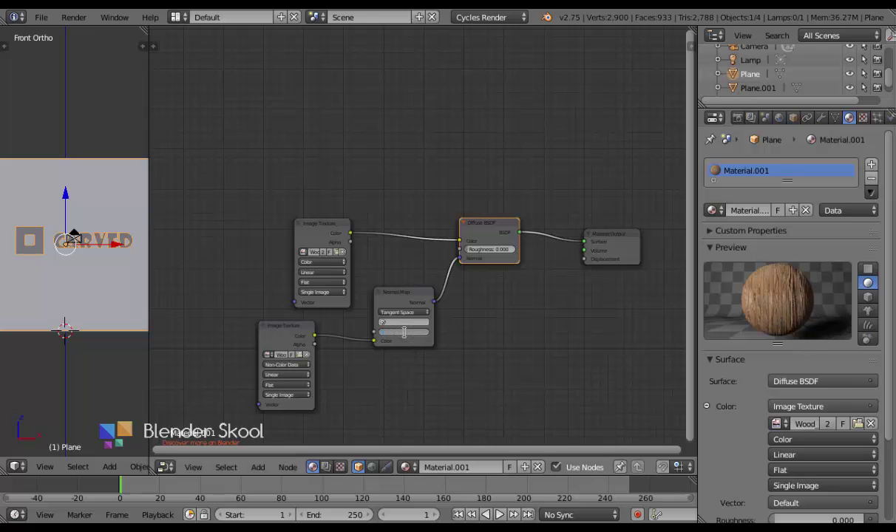
type("0.3")
key("Return")
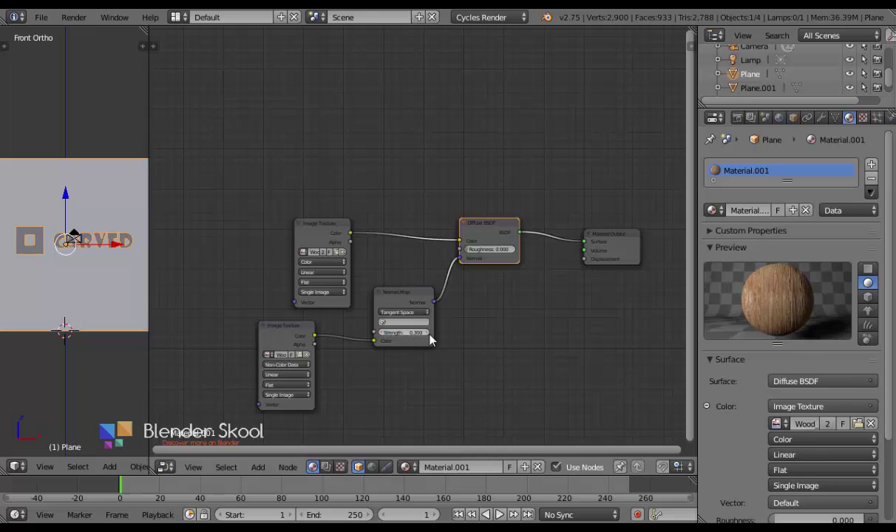
Widen the 3D view and examine the wood material on the carved plane in Rendered shading
left_click_drag(148, 280, 509, 280)
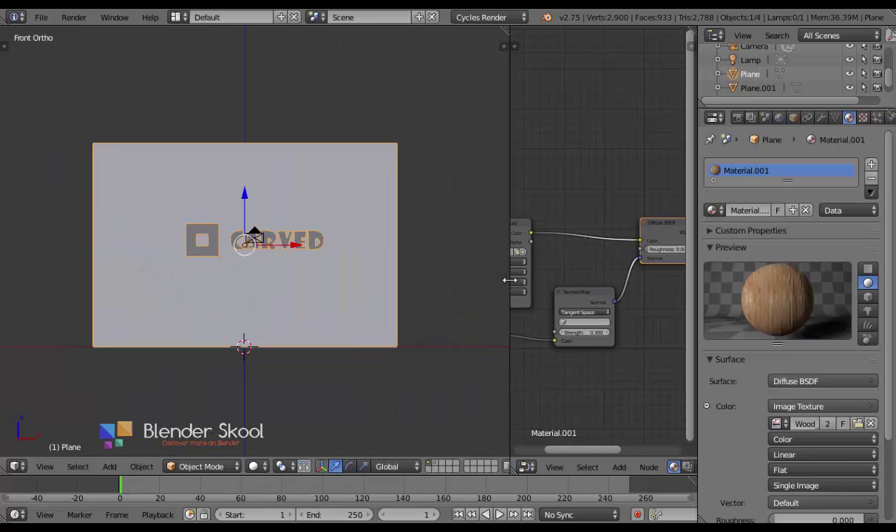
left_click(253, 467)
left_click(279, 374)
scroll(222, 317, "up", 5)
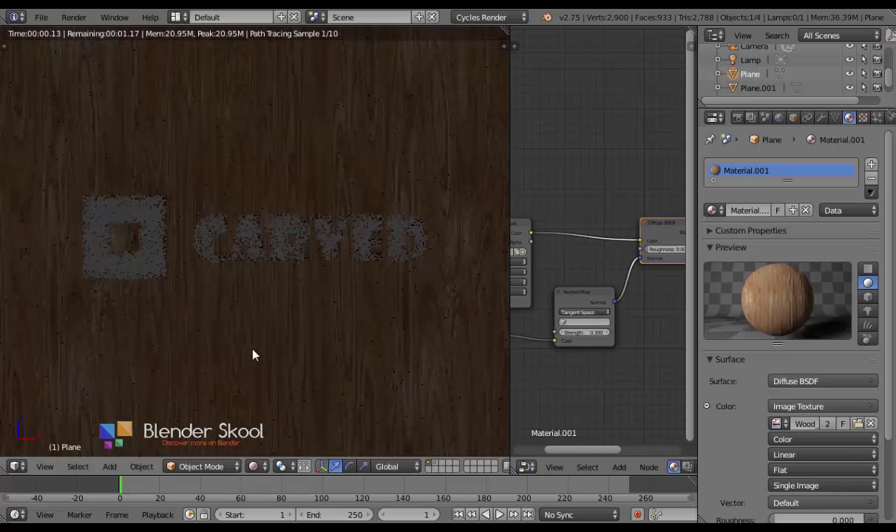
scroll(253, 356, "down", 1)
scroll(253, 356, "down", 3)
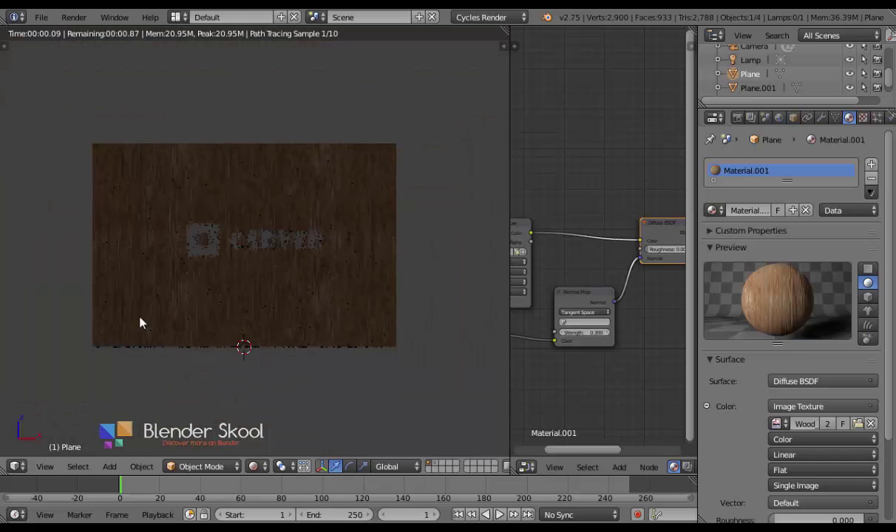
middle_click_drag(140, 320, 168, 289)
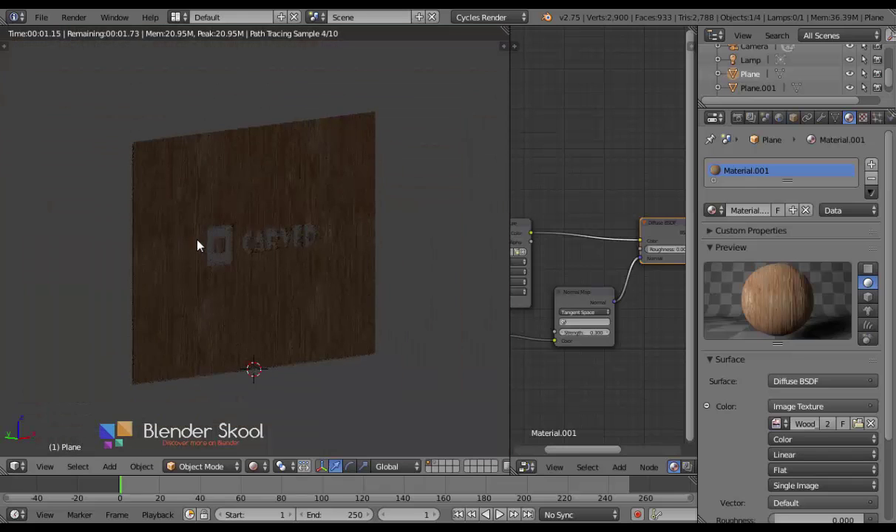
Assign Material.001 to the back plane, Plane.001, and make it a separate single-user copy
key("z")
middle_click_drag(124, 226, 164, 222)
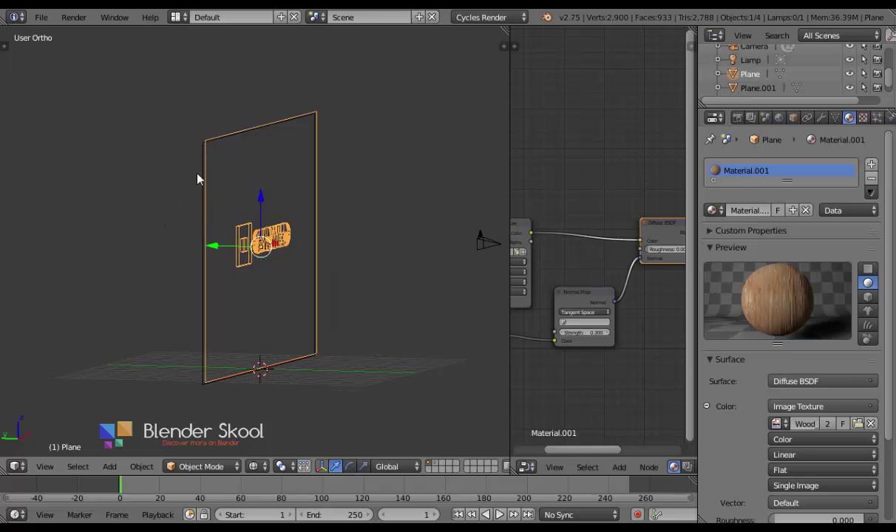
scroll(194, 181, "up", 2)
right_click(163, 130)
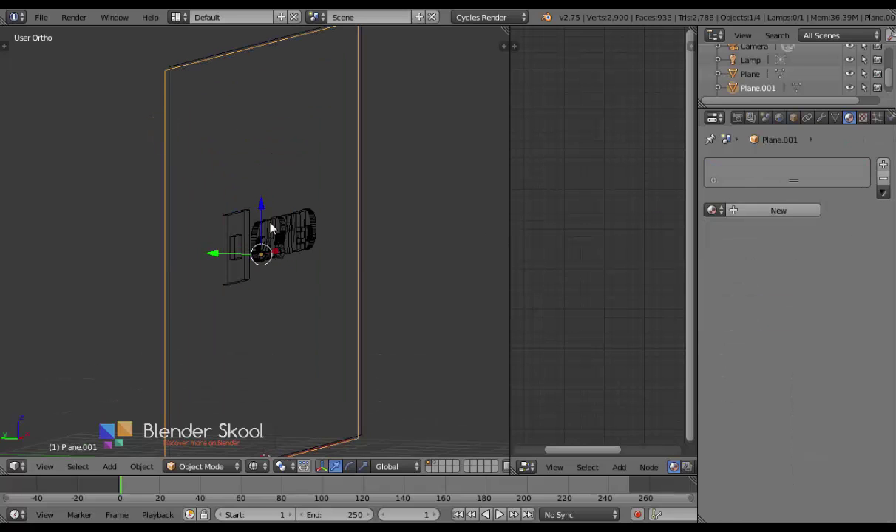
left_click(712, 210)
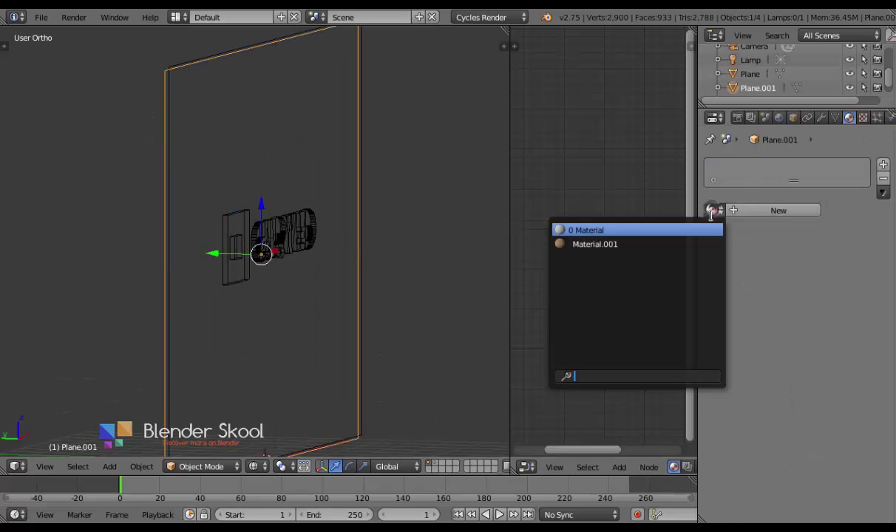
left_click(699, 239)
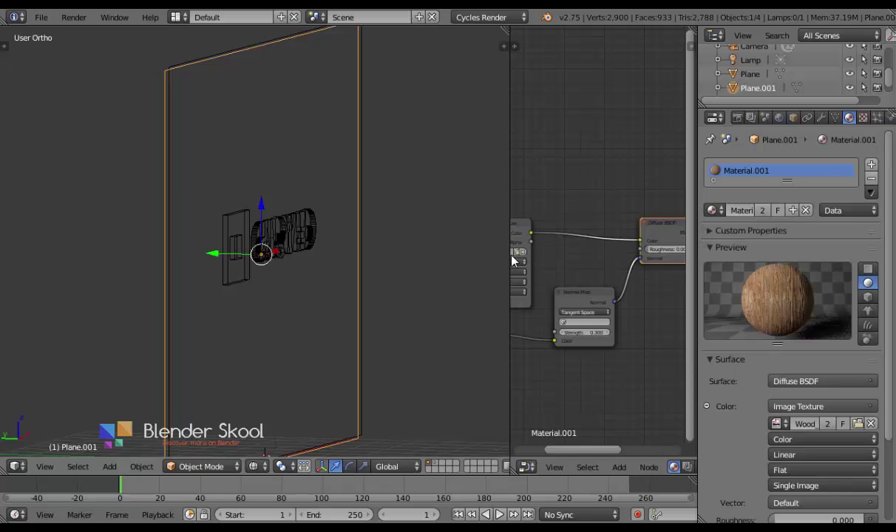
left_click_drag(510, 255, 242, 266)
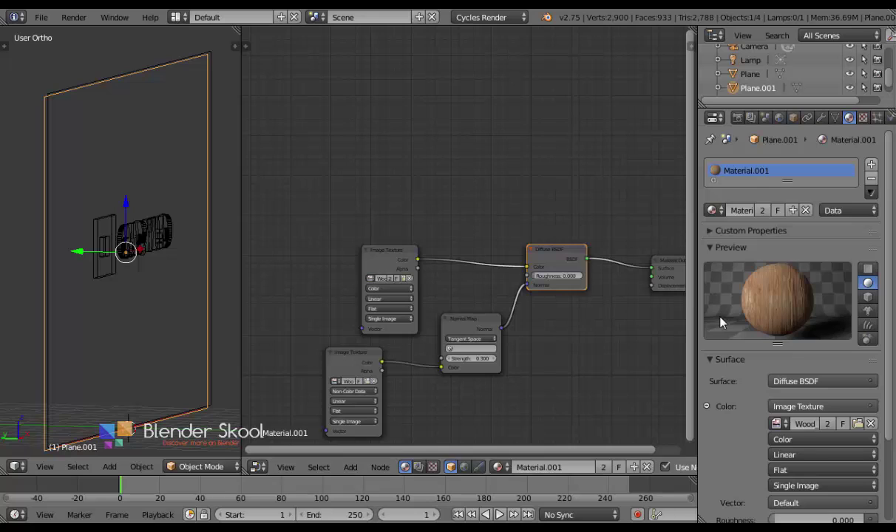
left_click(763, 211)
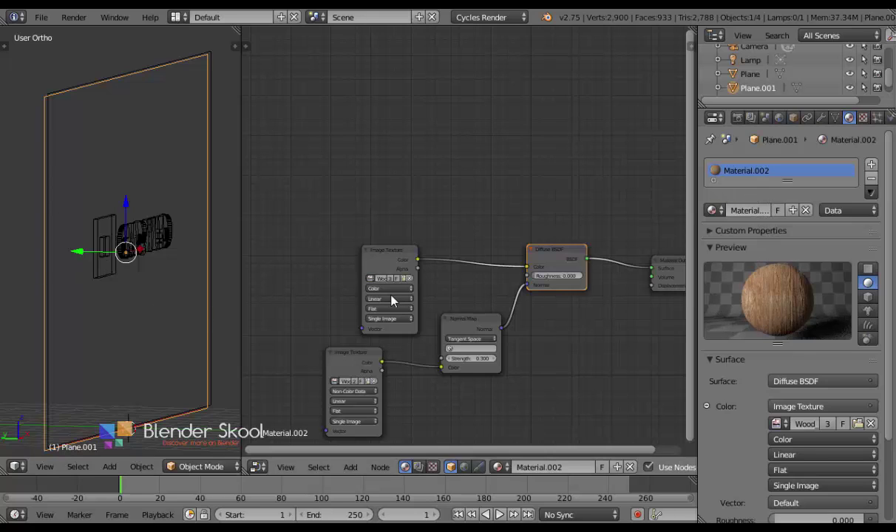
Insert an RGB Curves node between the colour Image Texture and the Diffuse BSDF in the back plane's material
middle_click_drag(392, 300, 450, 307)
left_click_drag(449, 274, 384, 243)
key("shift+a")
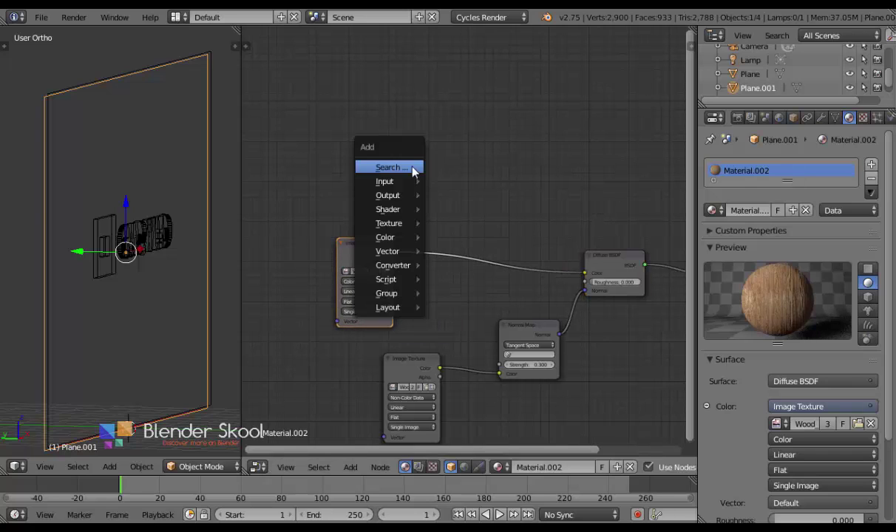
mouse_move(405, 238)
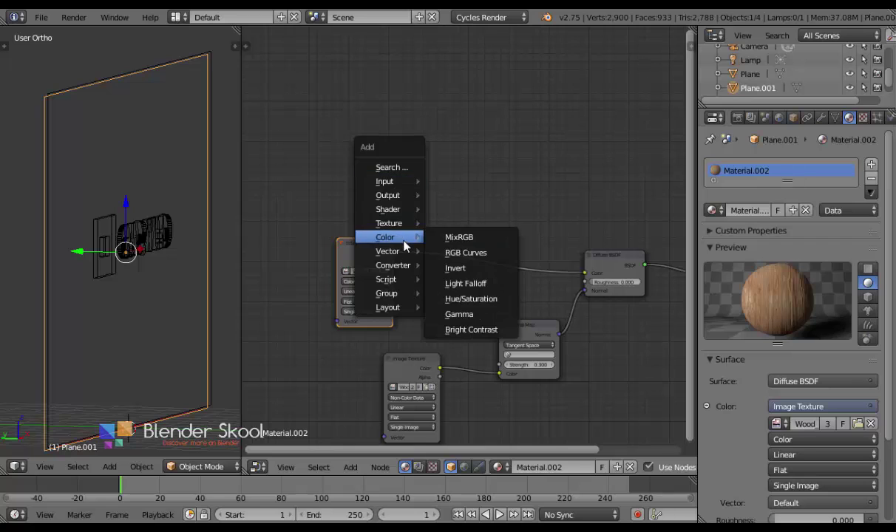
left_click(460, 255)
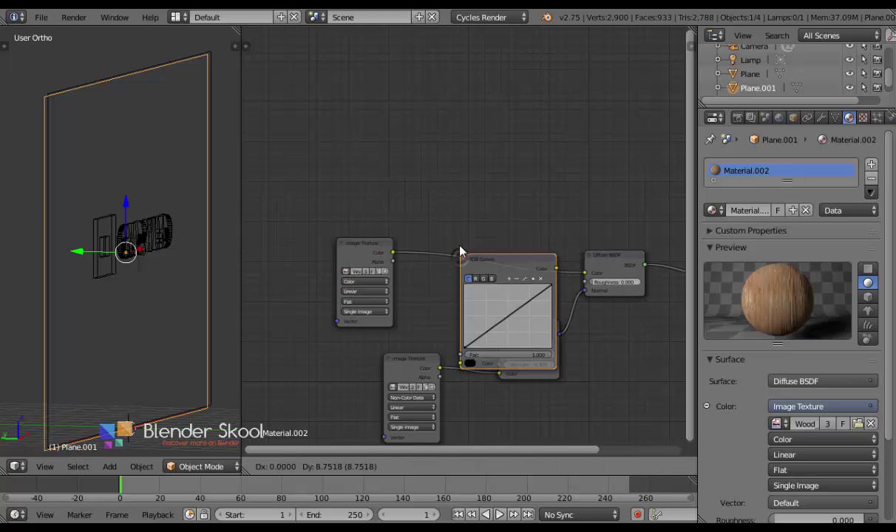
left_click(427, 193)
left_click_drag(372, 250, 360, 244)
left_click(596, 257)
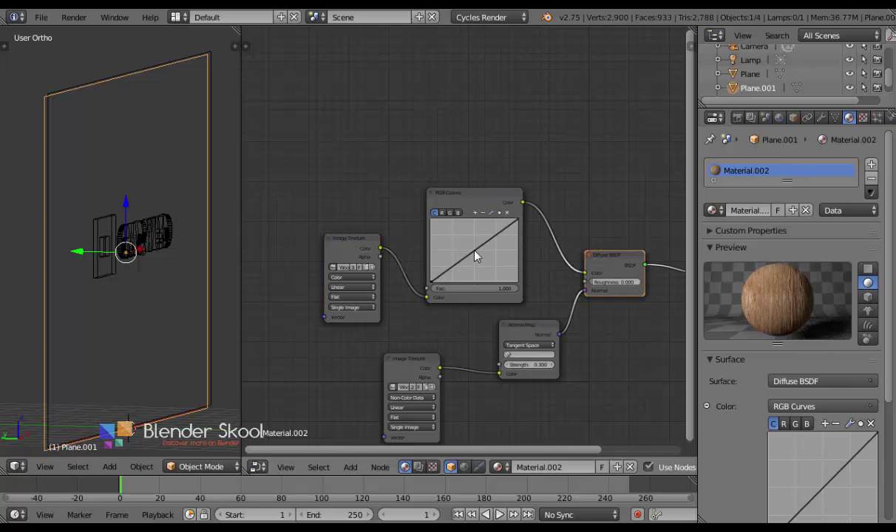
Darken the back plane's wood by lowering the RGB Curves midpoint to about X 0.56, Y 0.41, judging it in Rendered shading
left_click_drag(476, 255, 489, 264)
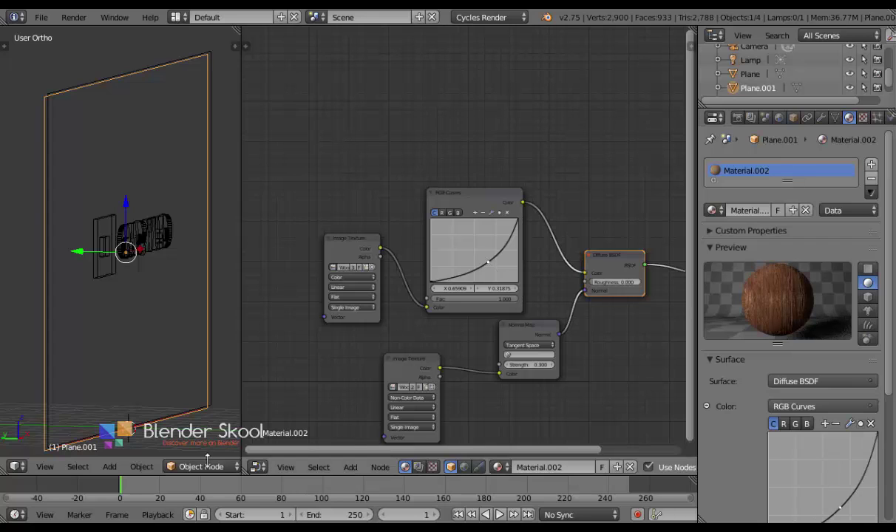
scroll(206, 468, "down", 3)
left_click(182, 467)
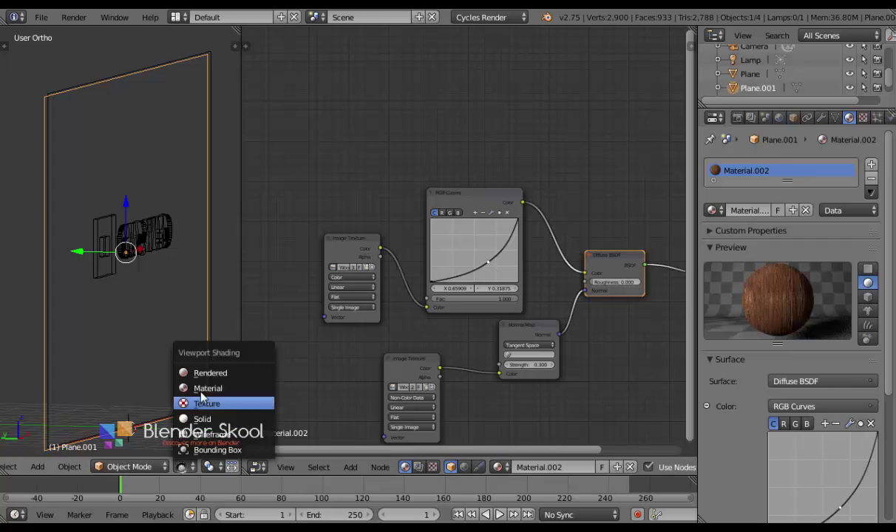
left_click(206, 374)
scroll(111, 326, "up", 6)
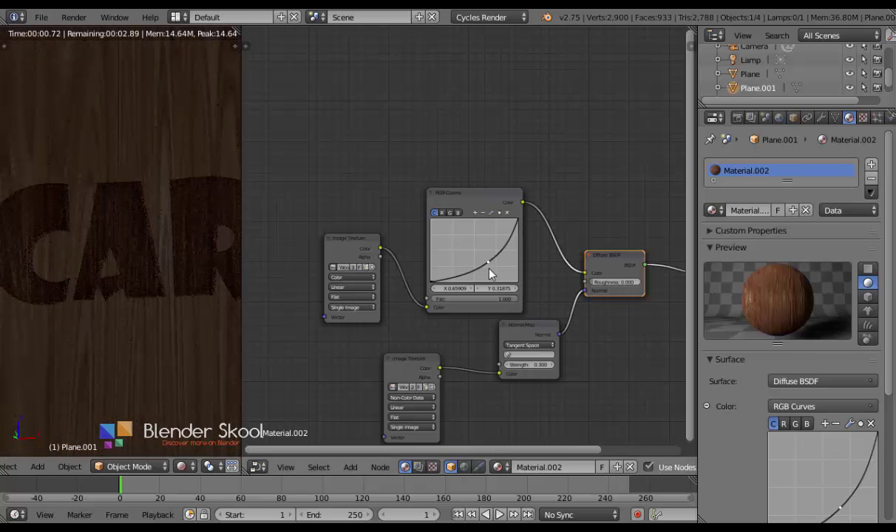
left_click_drag(488, 261, 479, 257)
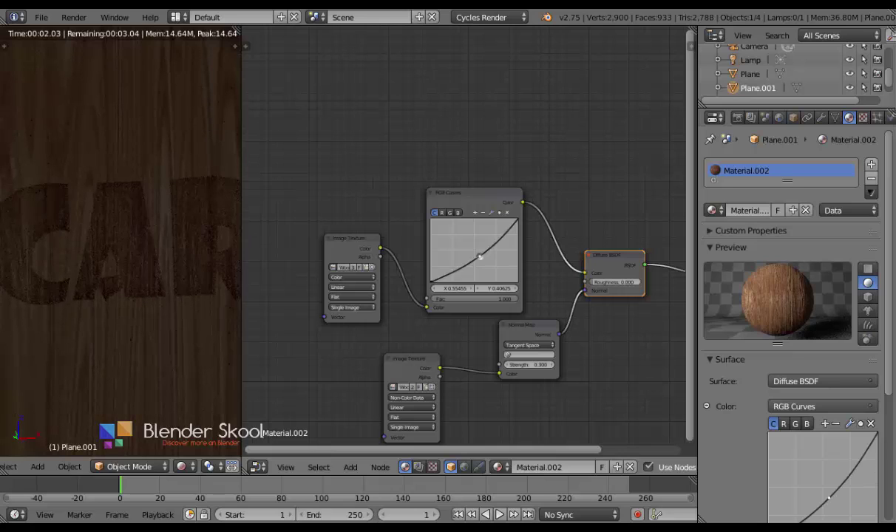
left_click_drag(479, 257, 481, 257)
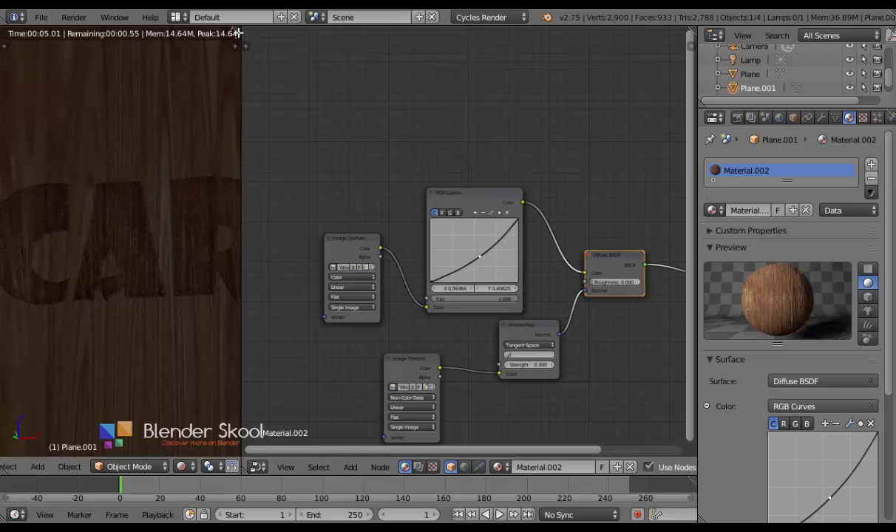
Merge the node editor area into the 3D view and examine the rendered carving close up and as a whole
left_click_drag(235, 34, 312, 89)
scroll(327, 289, "up", 5)
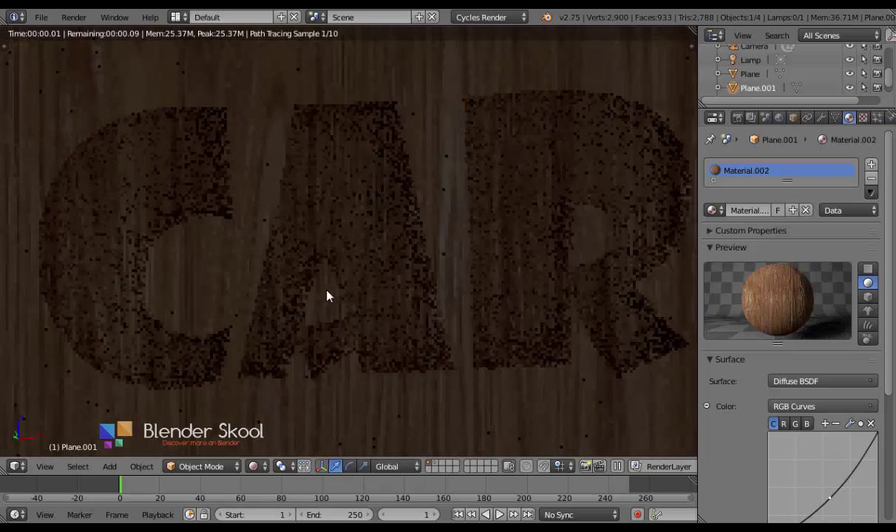
scroll(242, 295, "down", 4)
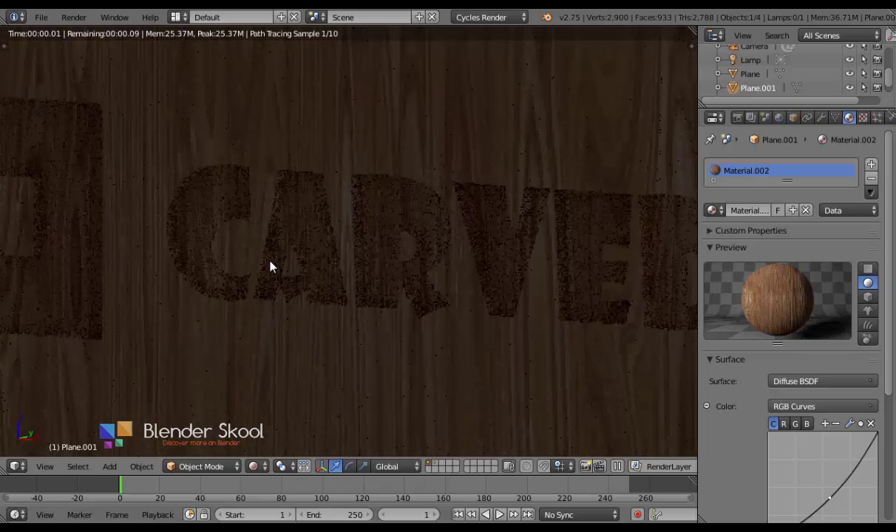
scroll(270, 268, "down", 3)
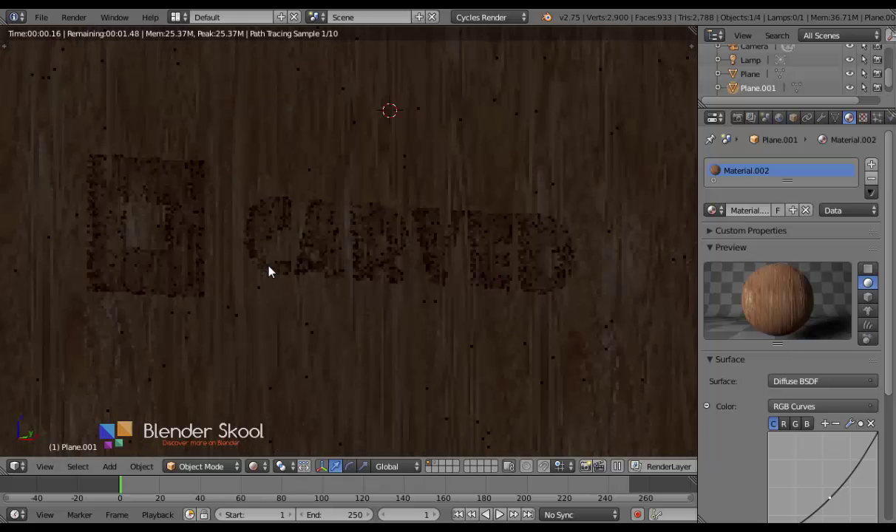
scroll(308, 258, "down", 4)
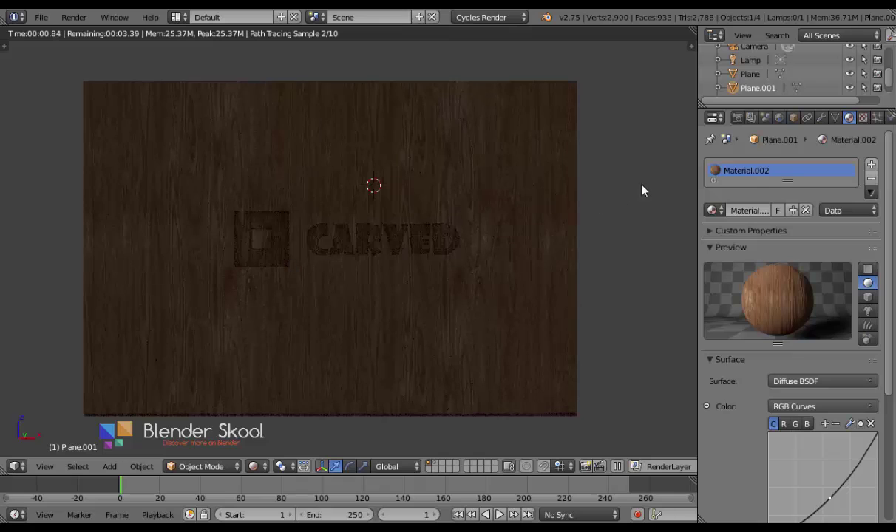
Set the World surface colour to black (RGB 0, 0, 0)
left_click(781, 118)
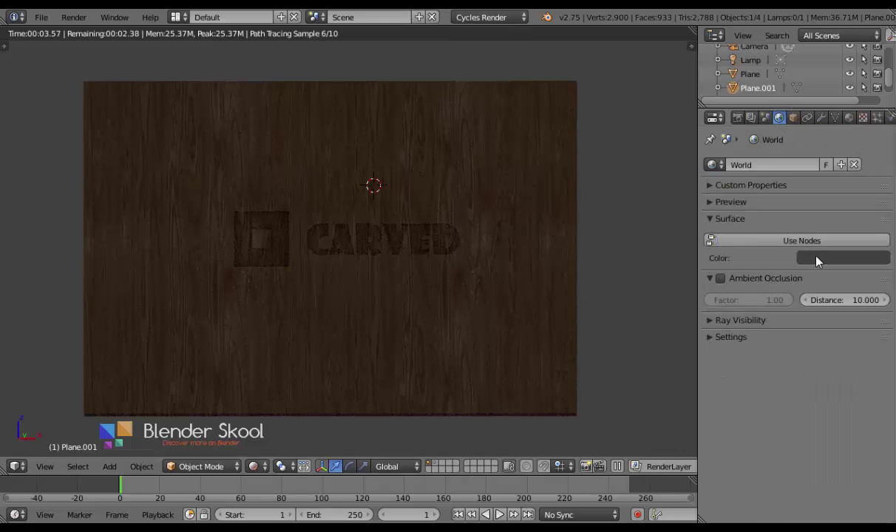
left_click(817, 258)
left_click_drag(877, 164, 877, 174)
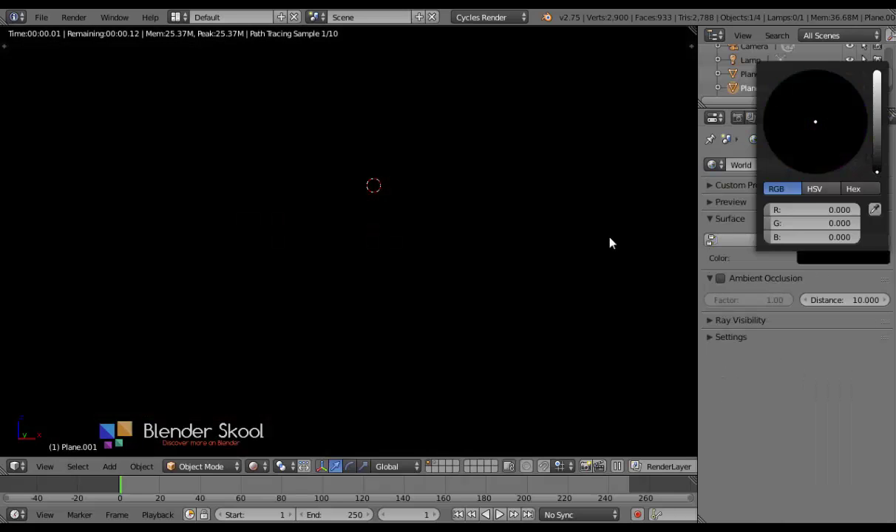
Move the lamp in top view from behind the planes to the camera side, near the middle of the carving
middle_click_drag(350, 256, 610, 266)
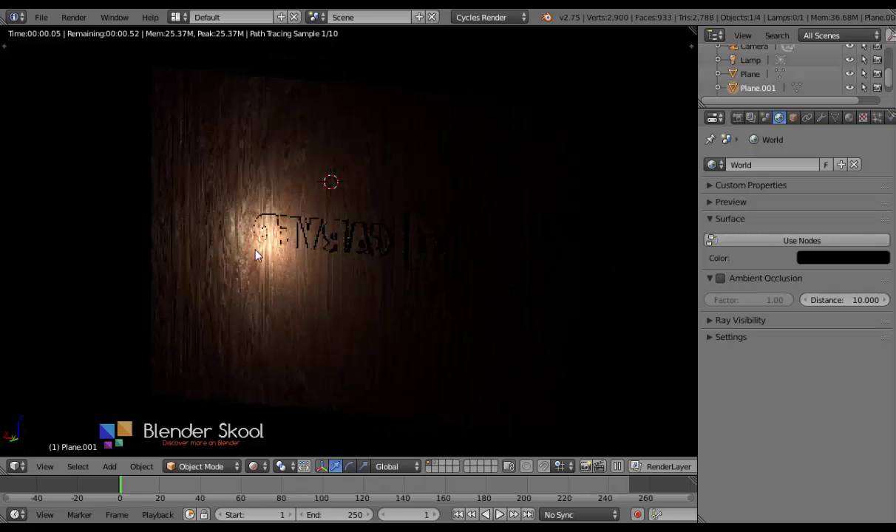
key("shift+z")
middle_click_drag(357, 274, 296, 293)
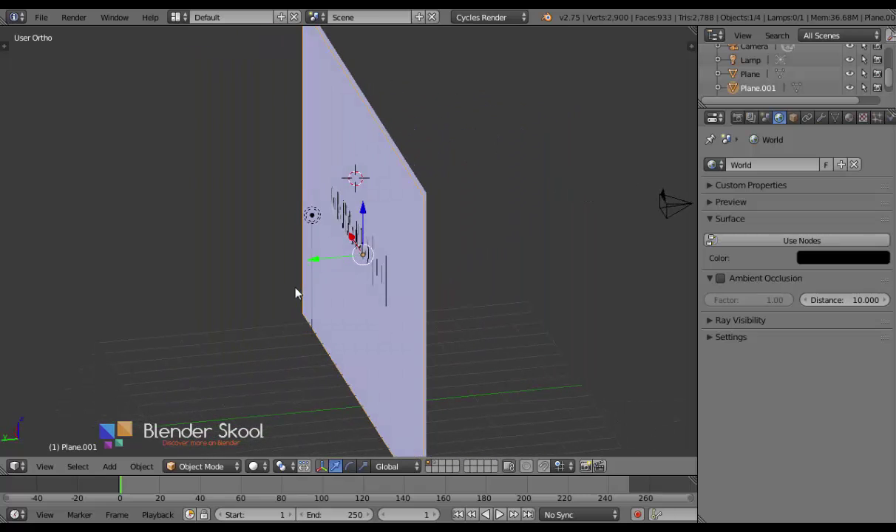
right_click(312, 215)
left_click(45, 467)
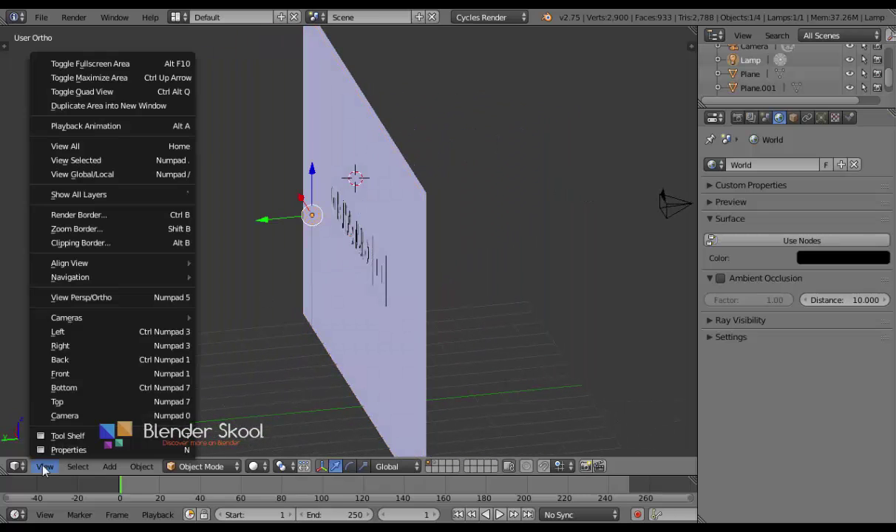
left_click(53, 397)
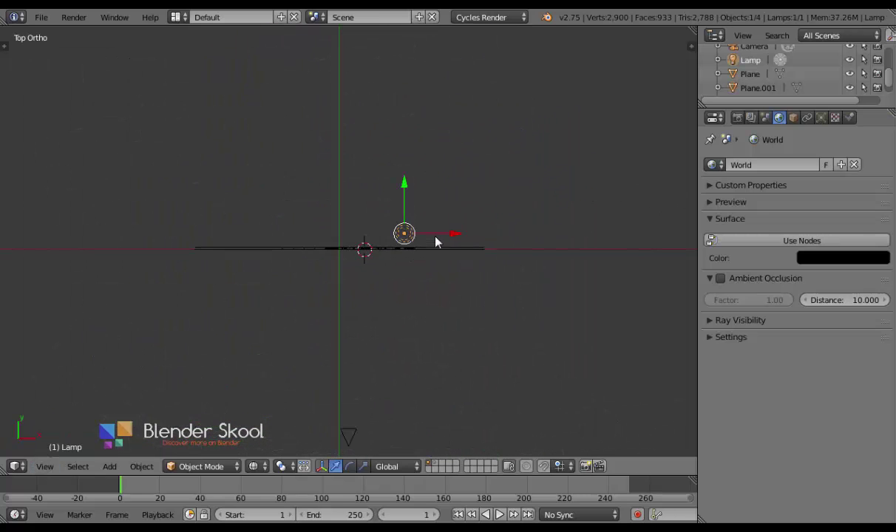
key("g")
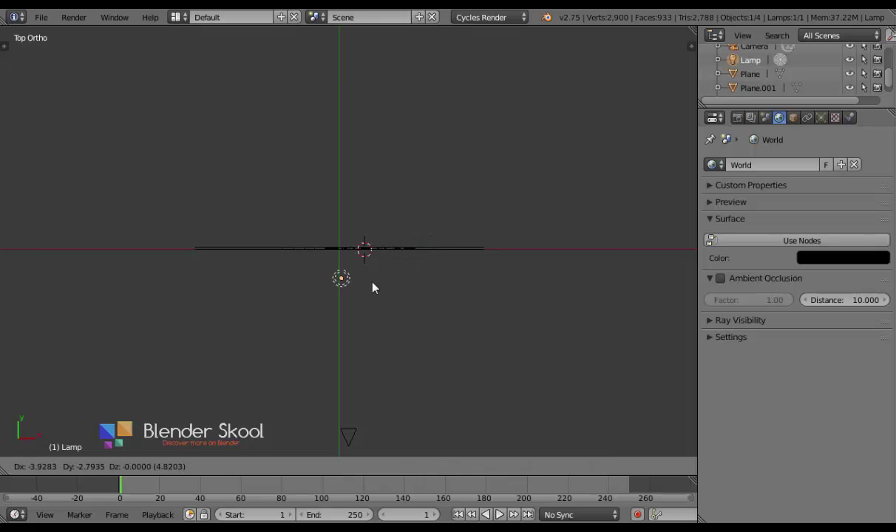
left_click(385, 288)
Raise the lamp about 4 units along Z in front view so it sits above the carved text
left_click(44, 467)
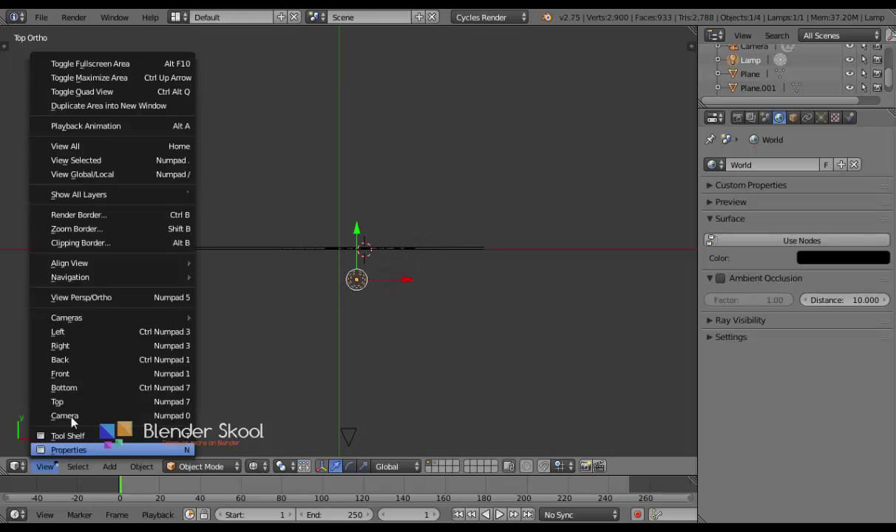
left_click(85, 373)
key("g")
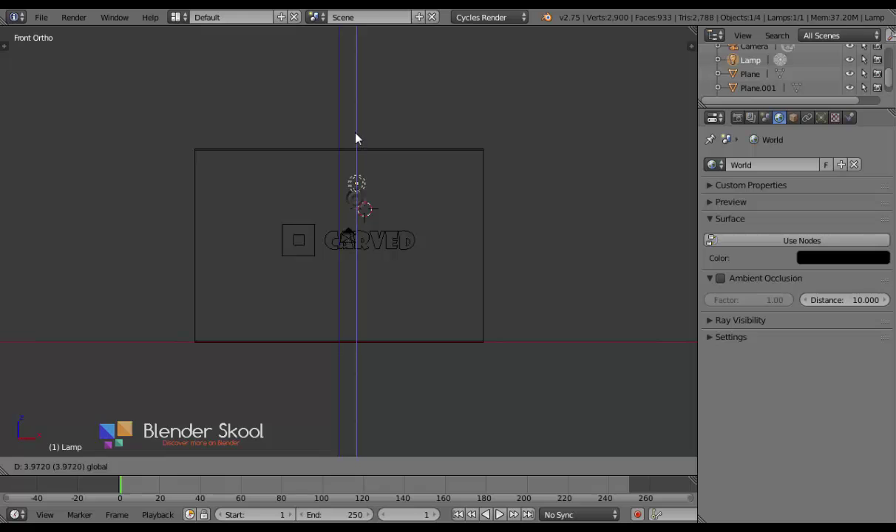
left_click(352, 128)
middle_click_drag(352, 128, 414, 239)
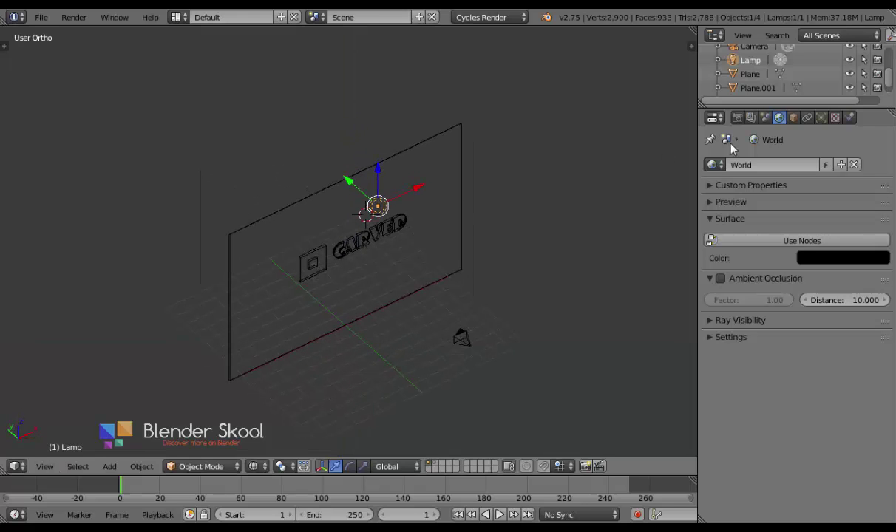
Set the point lamp's size to 2
left_click(820, 117)
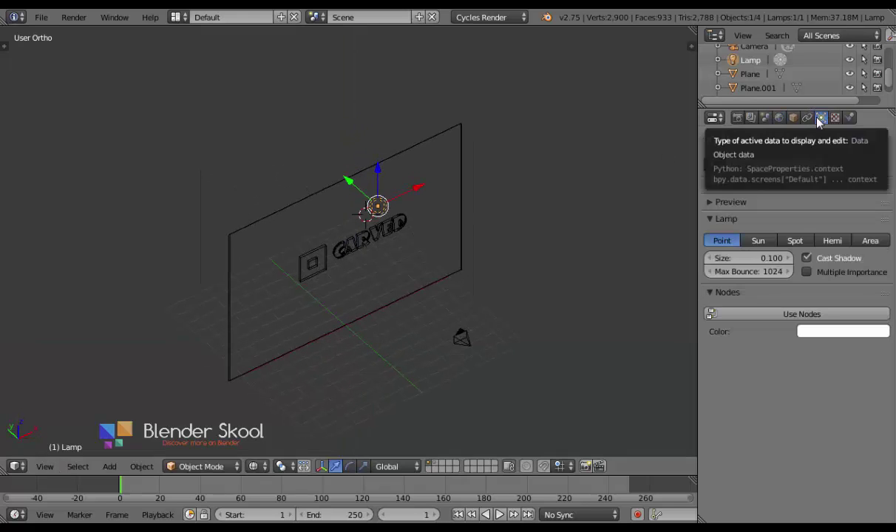
left_click(754, 261)
type("2")
key("Return")
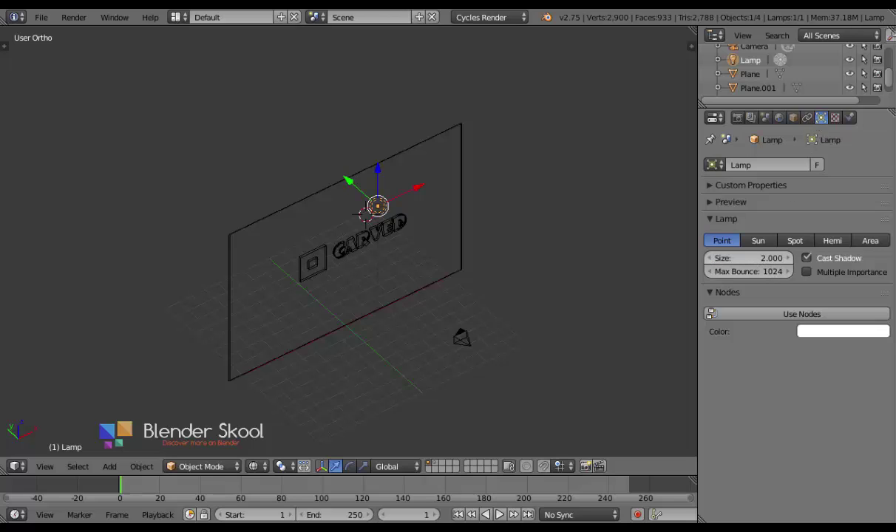
Enable nodes for the lamp and set its emission strength to 1750
left_click(776, 318)
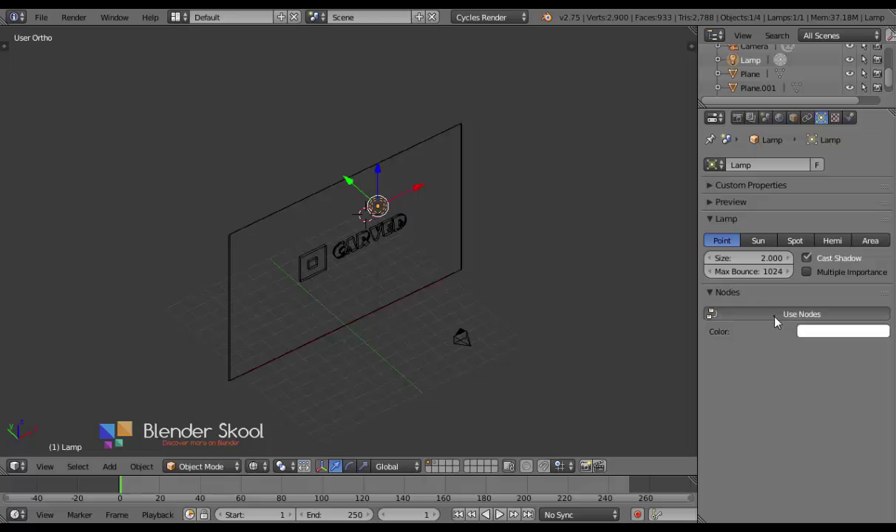
left_click(819, 357)
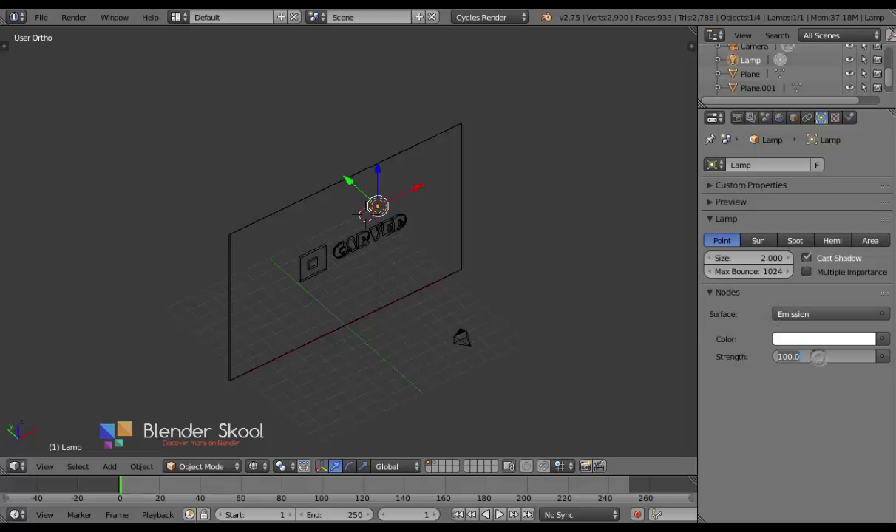
type("1750")
key("Return")
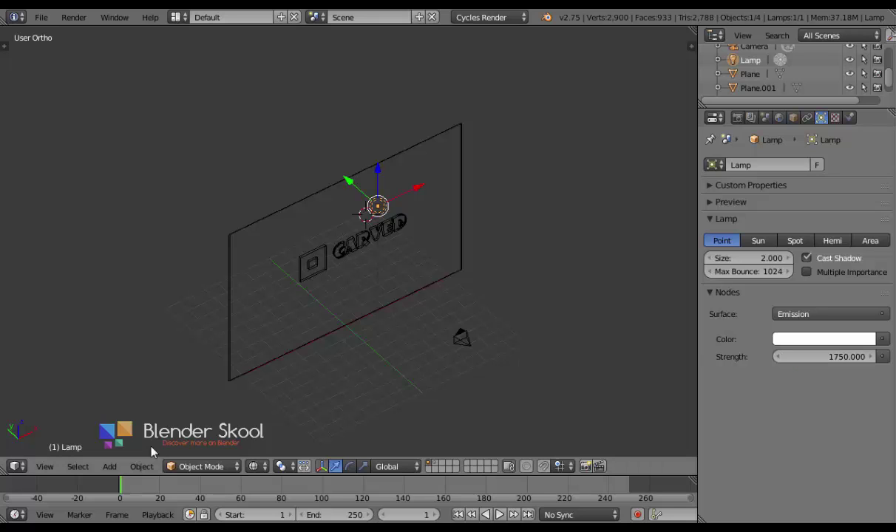
Preview the rendered carving through the camera and review the material of the front wooden plane
left_click(46, 466)
left_click(85, 415)
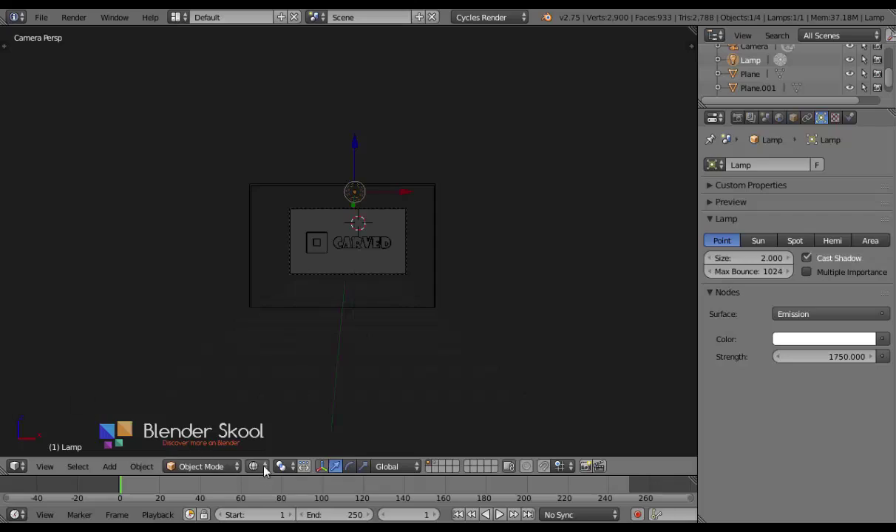
left_click(255, 466)
left_click(315, 378)
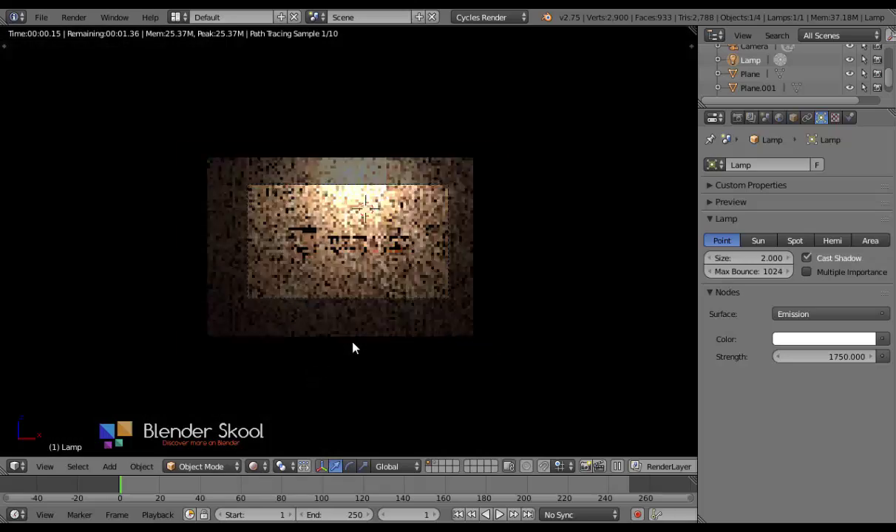
scroll(353, 347, "up", 2)
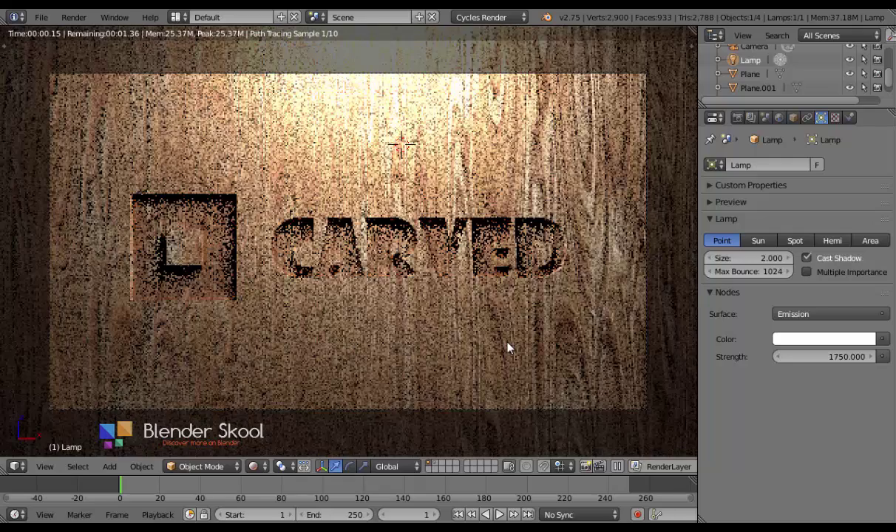
right_click(510, 345)
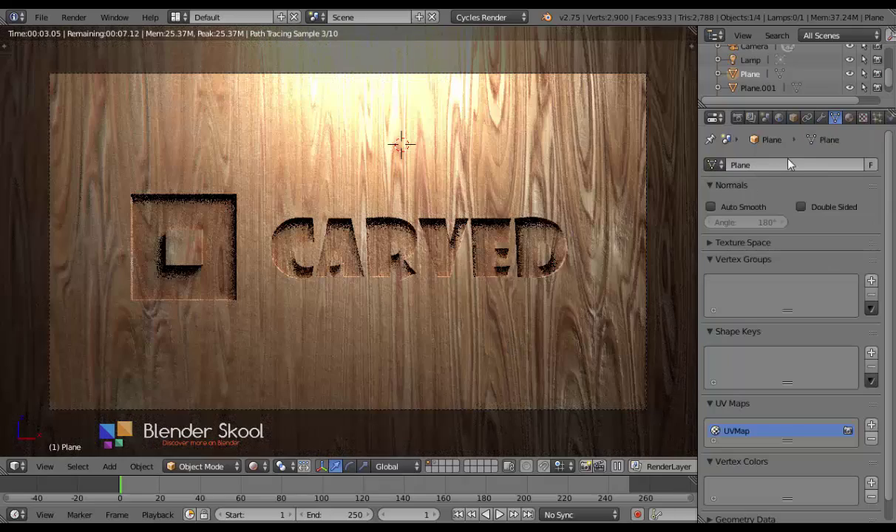
left_click(849, 118)
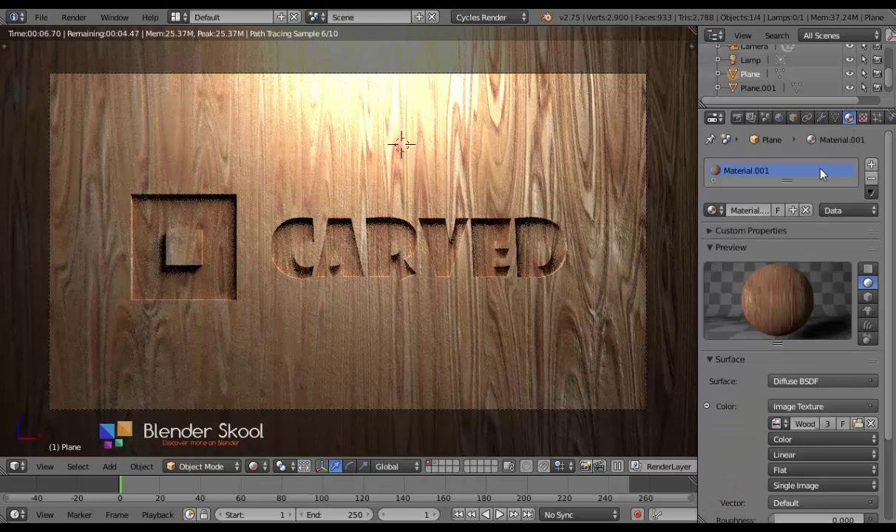
scroll(803, 323, "down", 5)
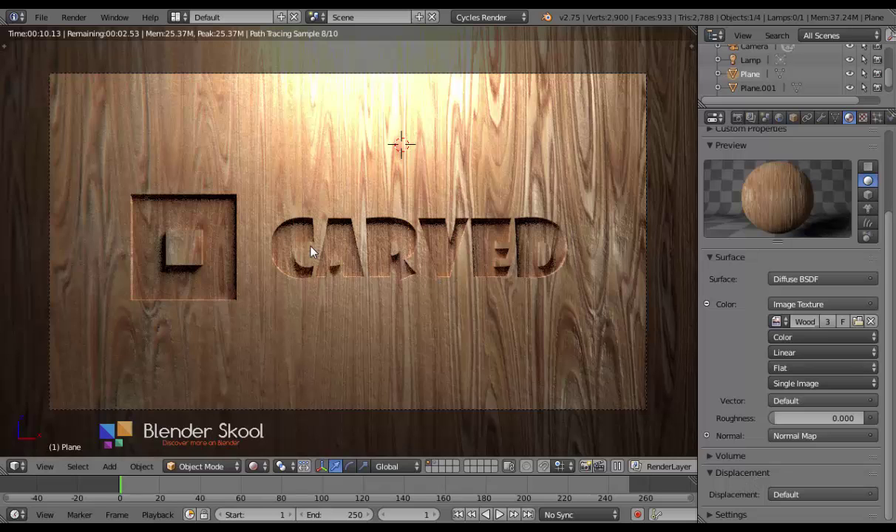
Move the lamp slightly along the Y axis, away from the carved plane and towards the camera
key("shift+z")
mouse_move(295, 233)
middle_mouse_down()
mouse_move(331, 249)
mouse_move(356, 151)
middle_mouse_up()
right_click(400, 132)
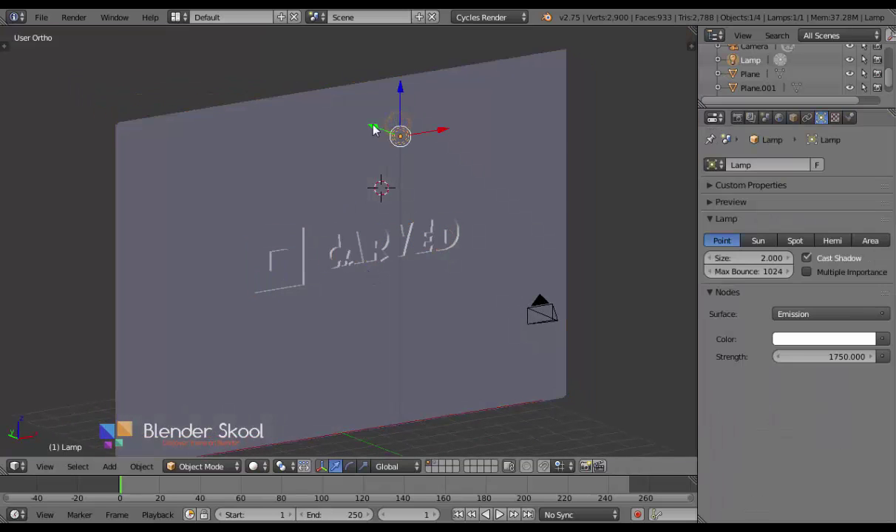
key("g")
key("y")
left_click(329, 370)
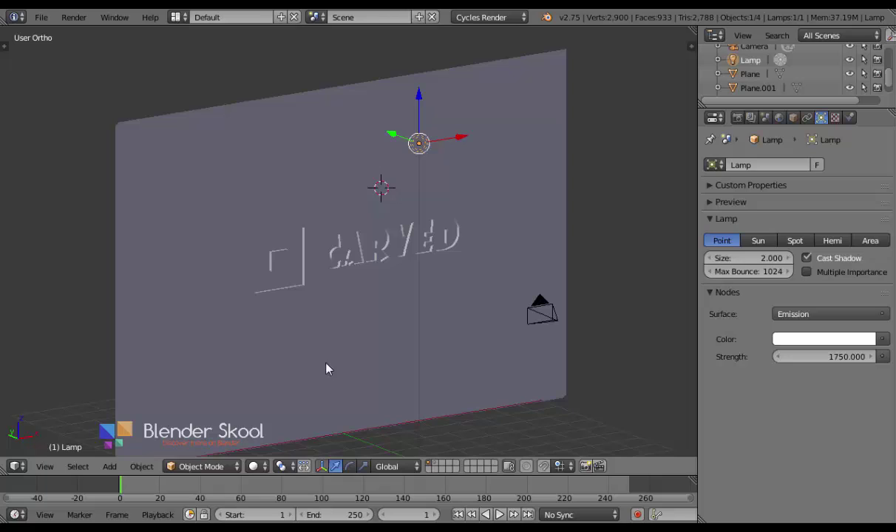
Check the new lamp position in a rendered preview through the camera
left_click(253, 467)
left_click(270, 369)
left_click(57, 467)
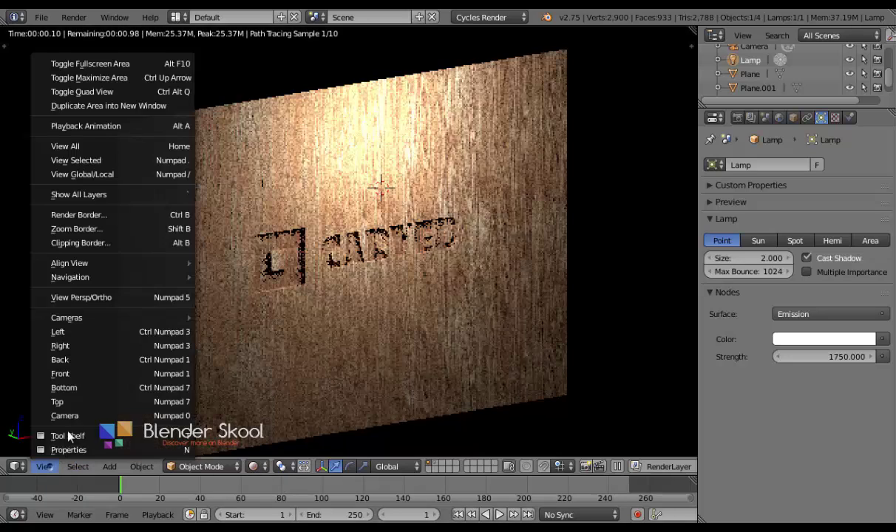
left_click(77, 392)
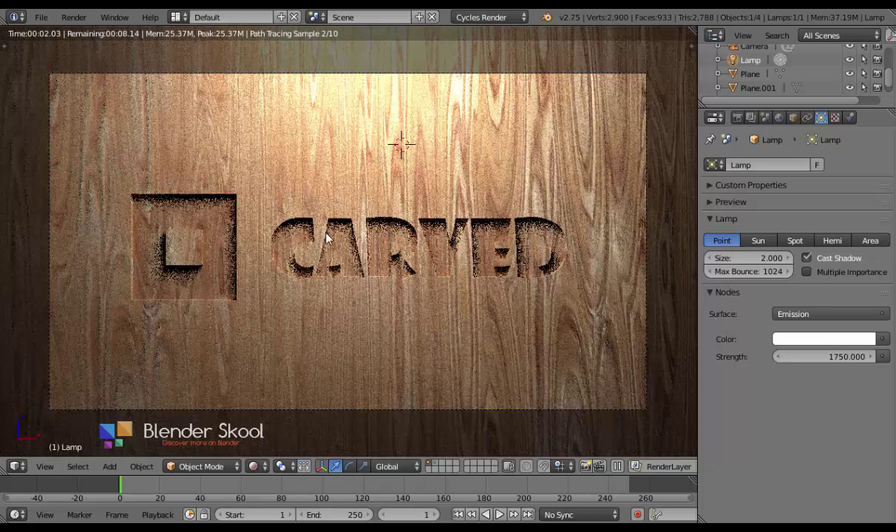
Darken the backing plane's wood by moving its RGB Curves point to X 0.6142, Y 0.3687, and leave the rendered preview
right_click(214, 226)
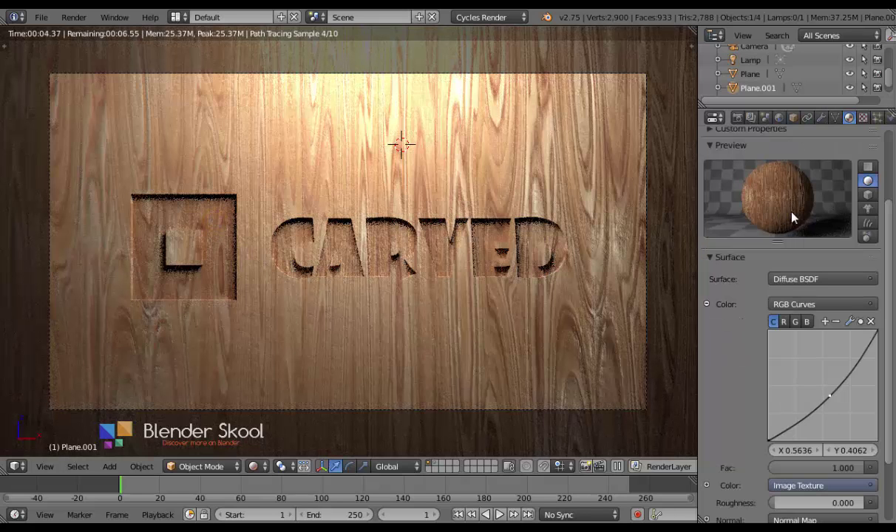
scroll(749, 200, "up", 2)
scroll(790, 289, "up", 1)
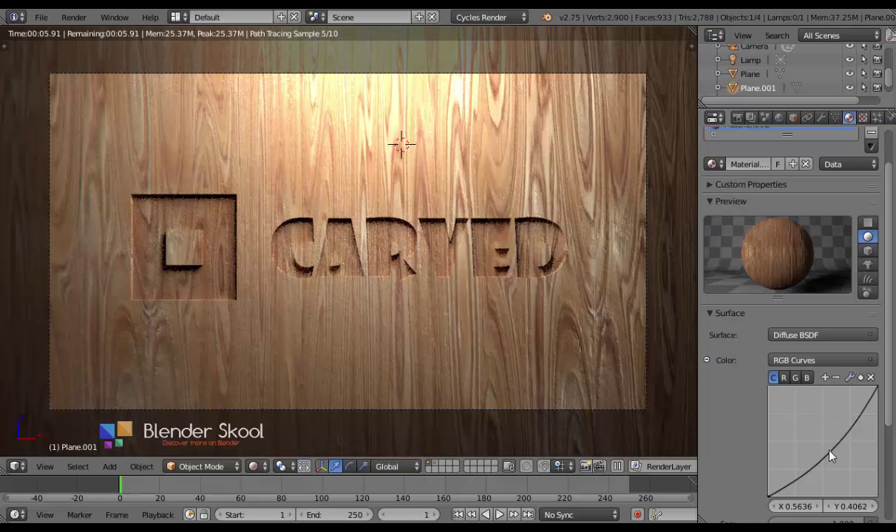
left_click_drag(829, 453, 836, 457)
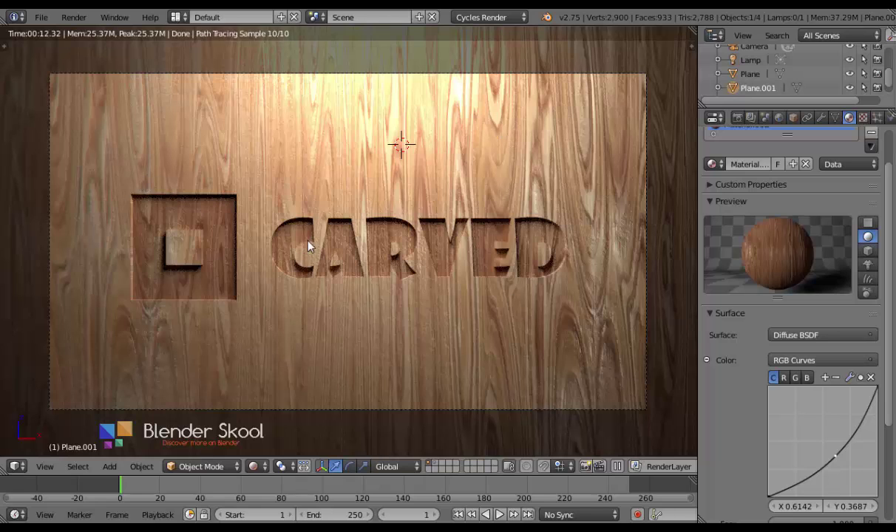
key("shift+z")
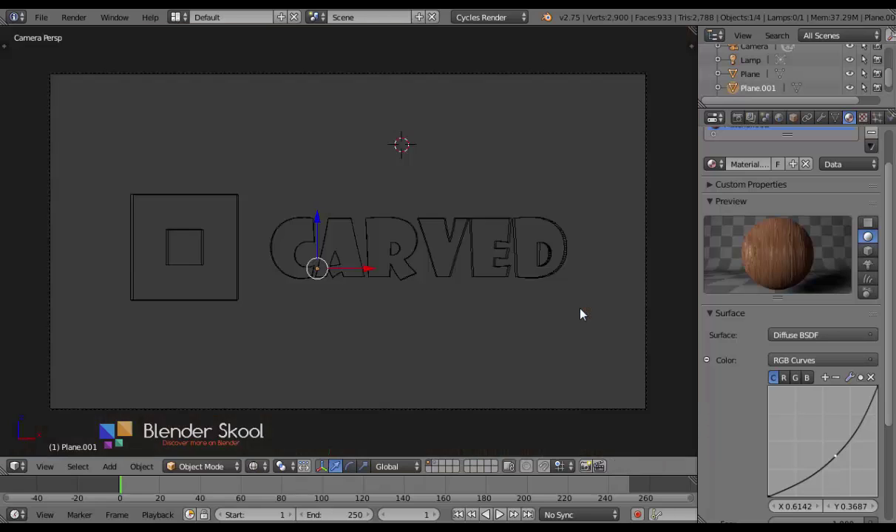
Set the Cycles render samples to 50 in the sampling settings
left_click(737, 118)
scroll(747, 294, "down", 8)
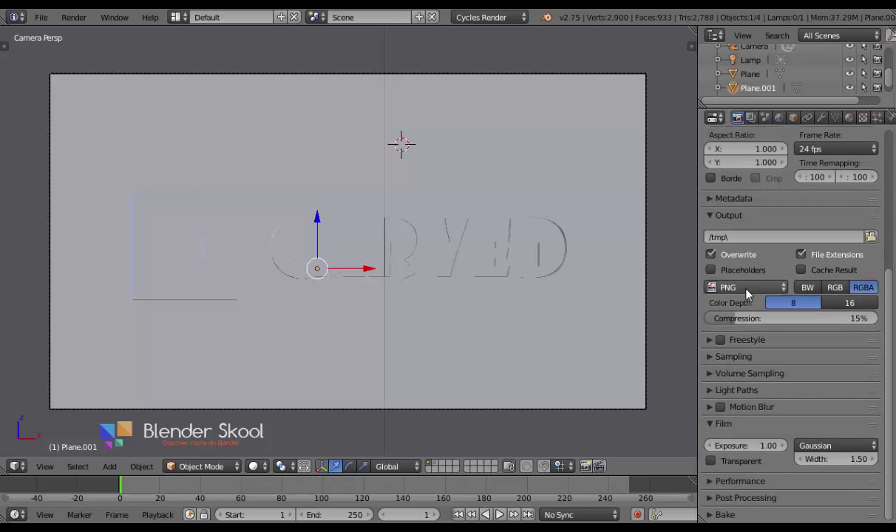
left_click(739, 356)
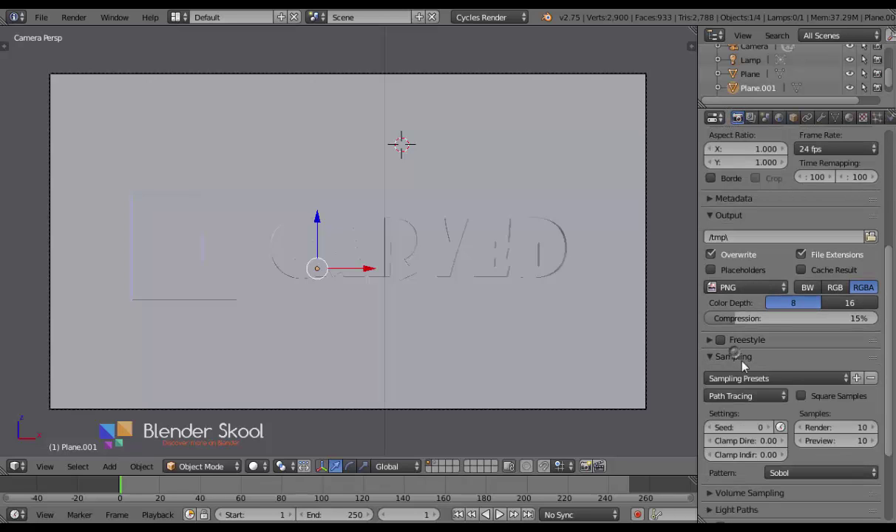
left_click(820, 428)
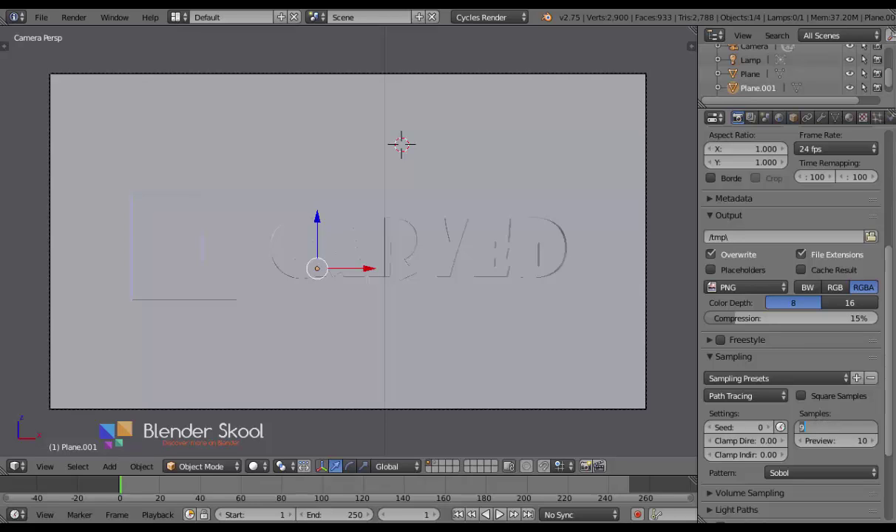
type("50")
key("Return")
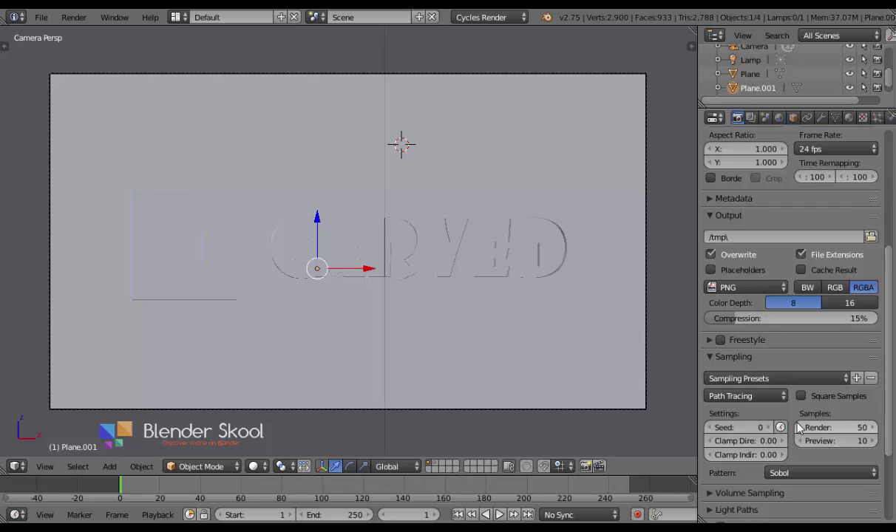
Enable the render border option in the render dimensions
scroll(799, 428, "up", 2)
scroll(798, 428, "up", 5)
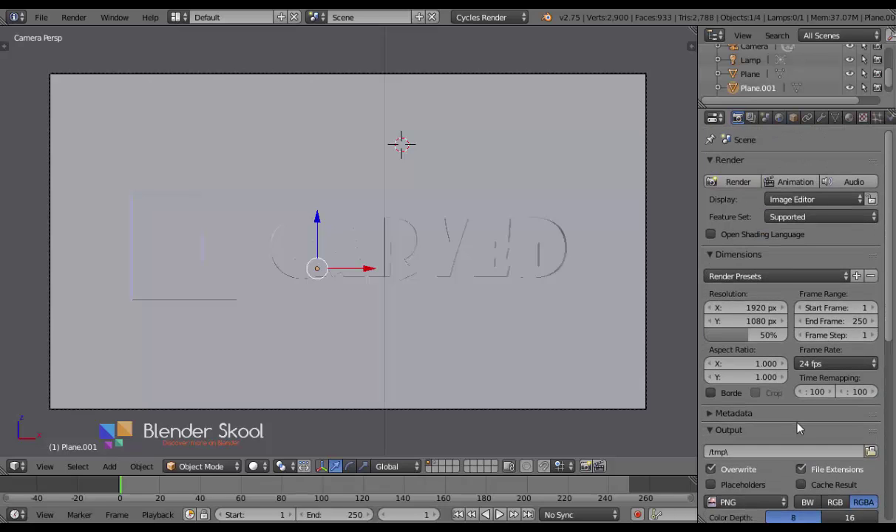
left_click(728, 394)
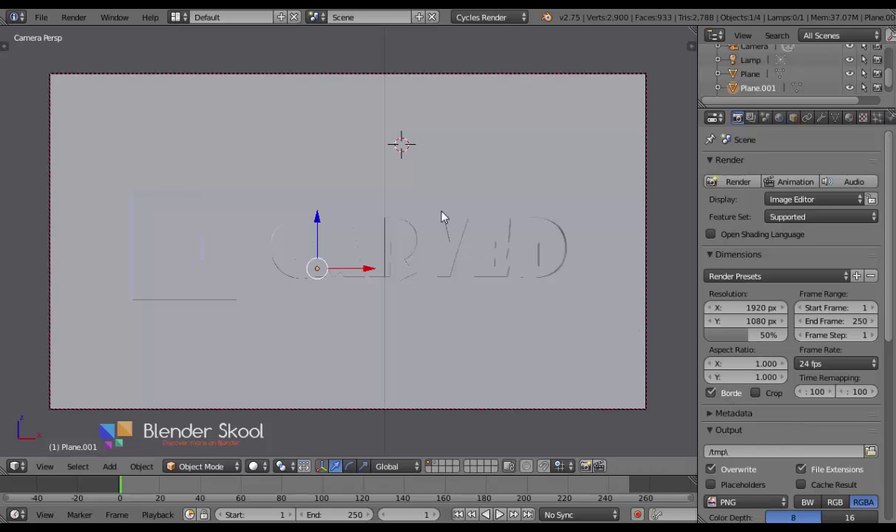
Save the project as tutorial.blend in the Wood Carved (Text Effect) folder
left_click(38, 17)
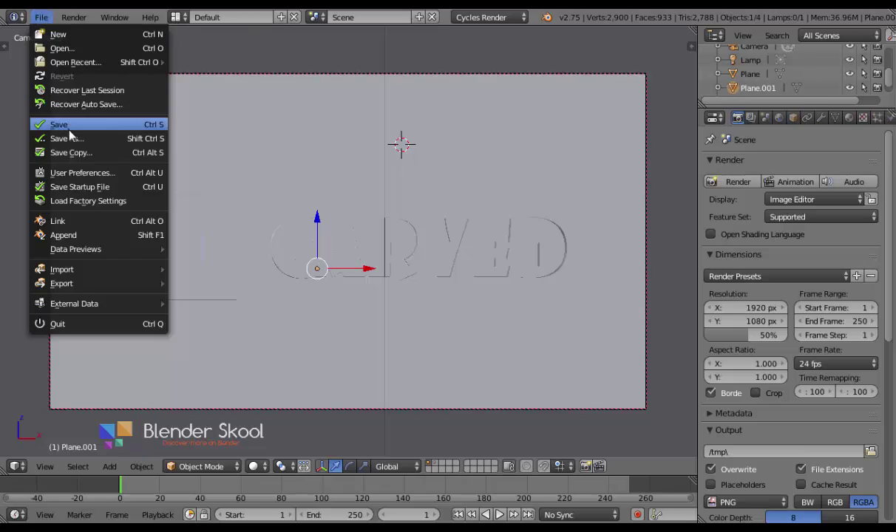
left_click(65, 123)
left_click(193, 70)
type("tutorial.blend")
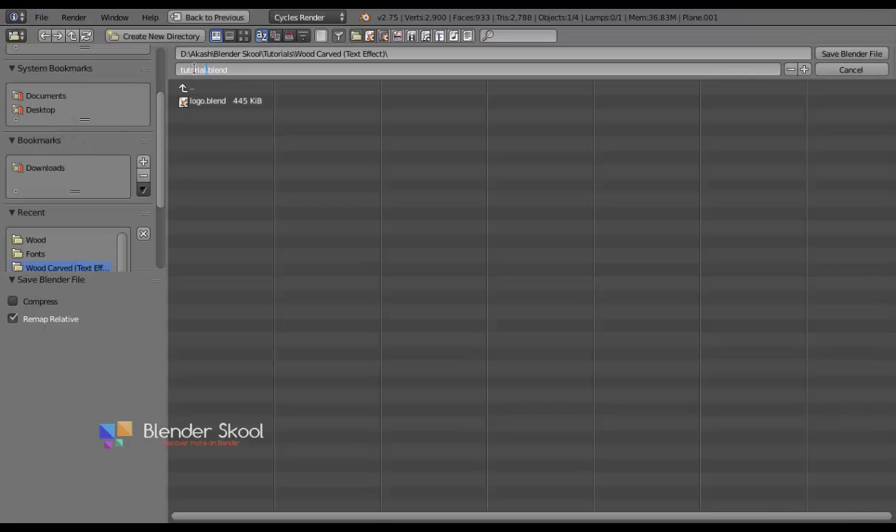
key("Return")
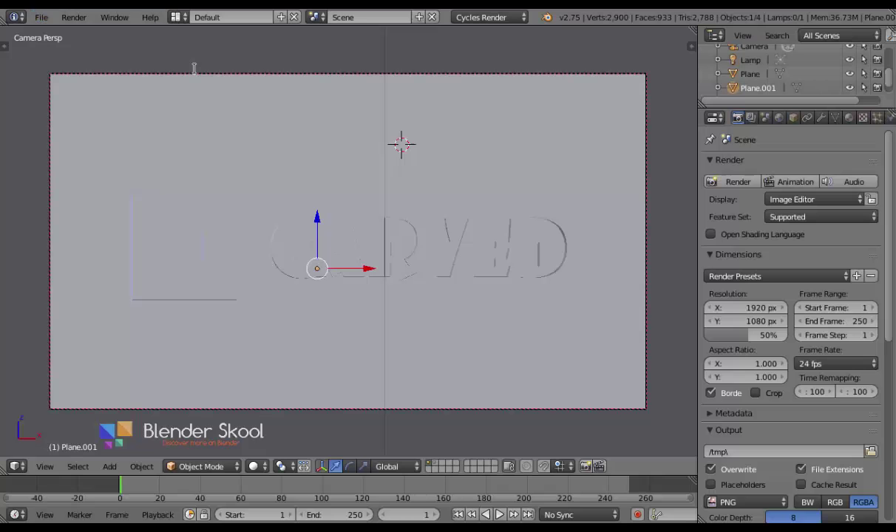
Render the still image and examine the carved logo and text close up and as a whole
left_click(739, 181)
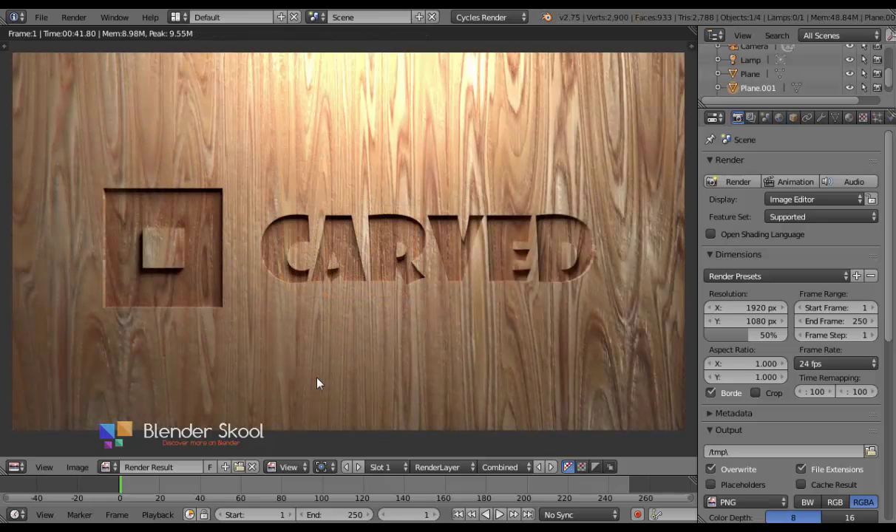
scroll(296, 342, "up", 2)
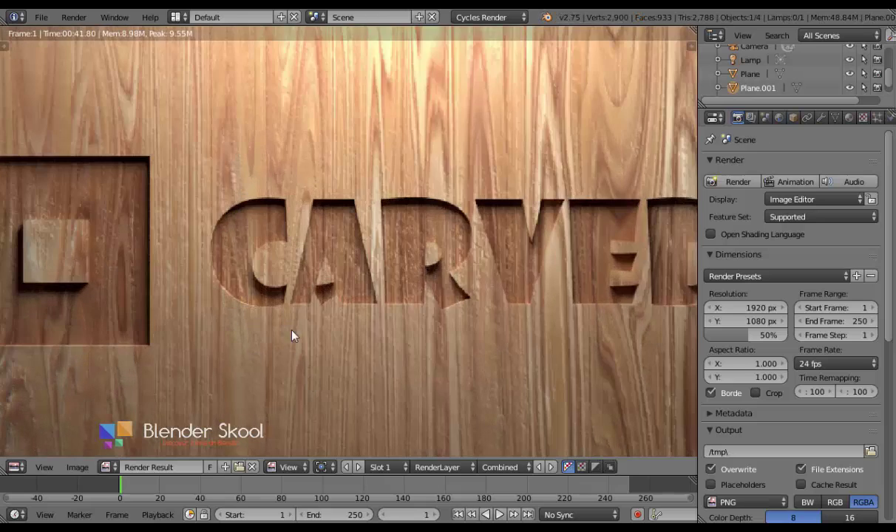
scroll(313, 321, "down", 1)
scroll(462, 306, "down", 1)
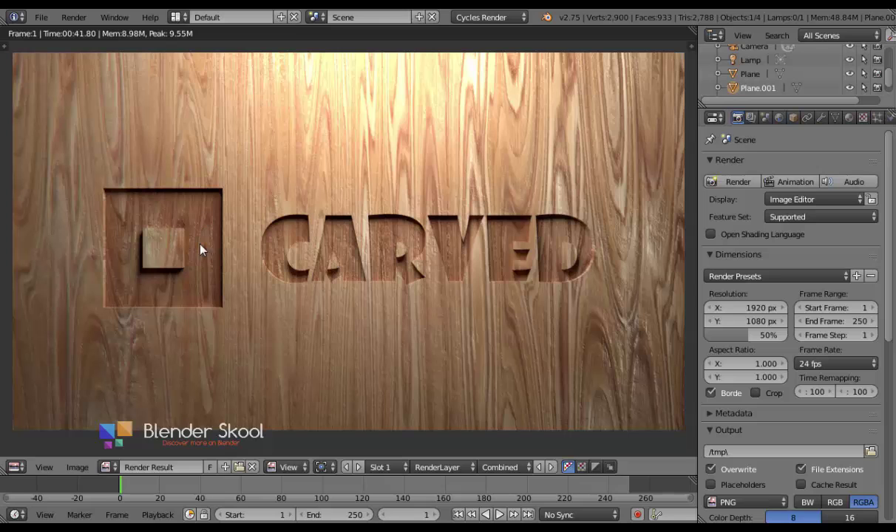
scroll(355, 325, "up", 4)
scroll(355, 326, "down", 3)
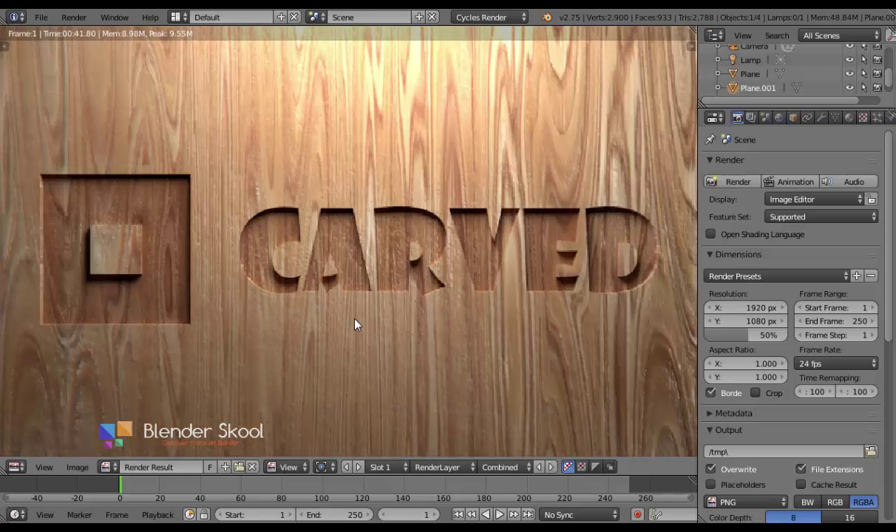
scroll(152, 282, "down", 1)
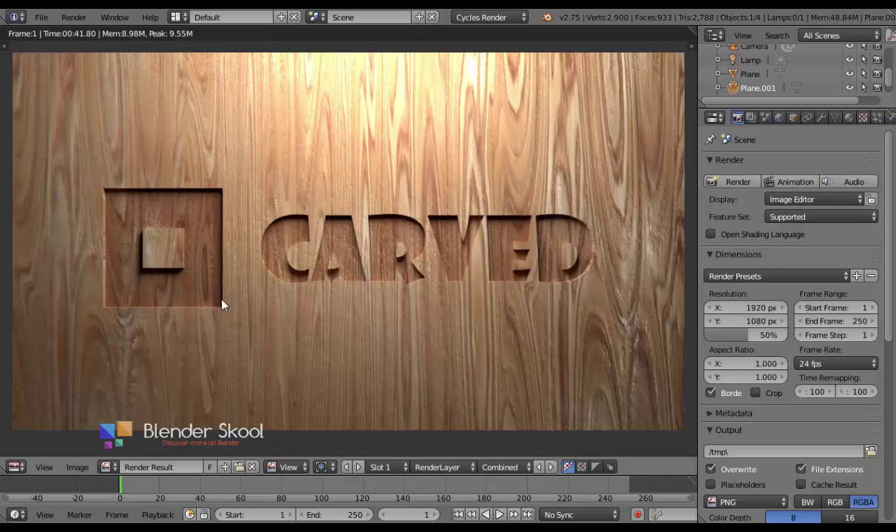
scroll(167, 241, "up", 1)
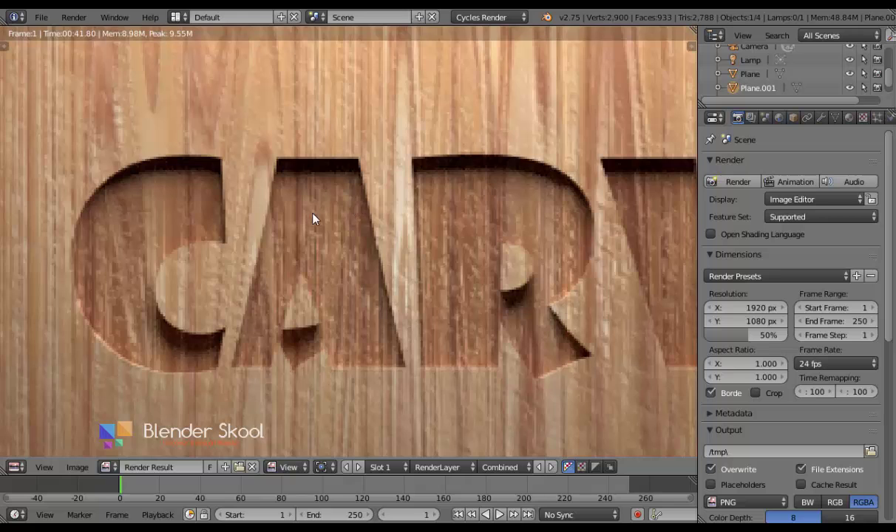
scroll(315, 270, "down", 5)
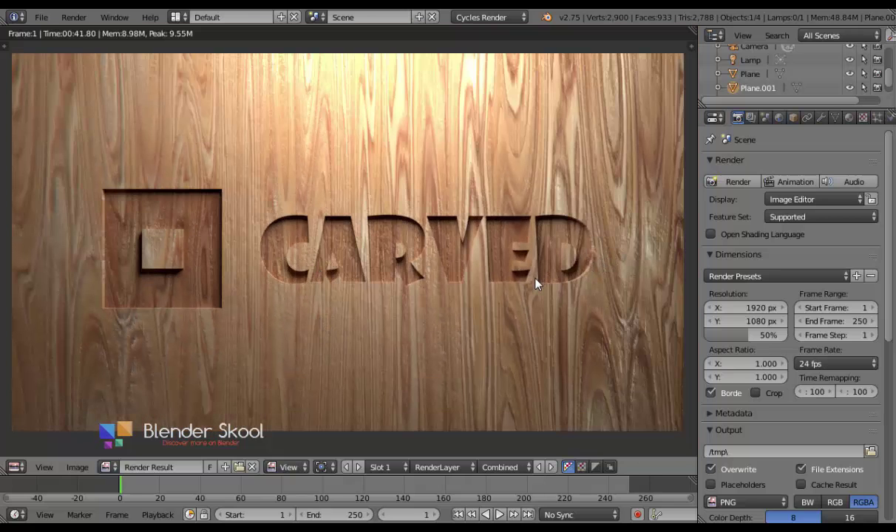
scroll(536, 284, "up", 3)
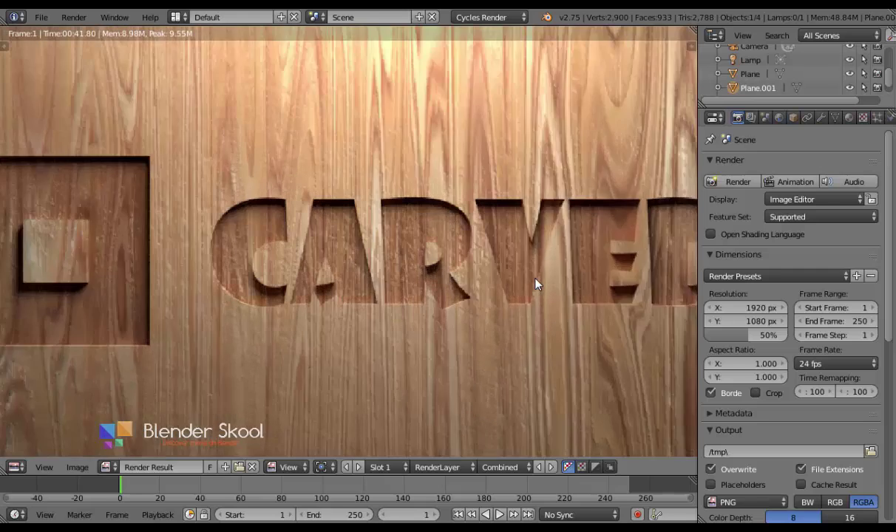
scroll(554, 288, "down", 2)
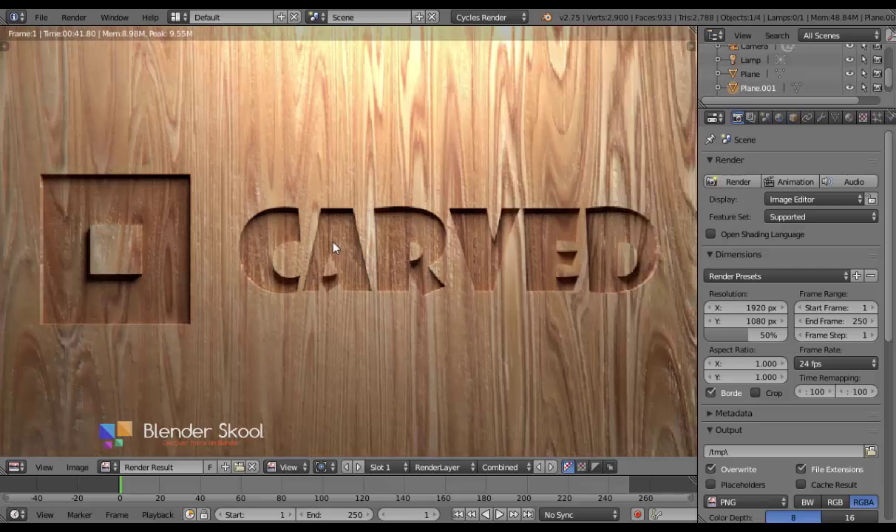
scroll(456, 275, "down", 1)
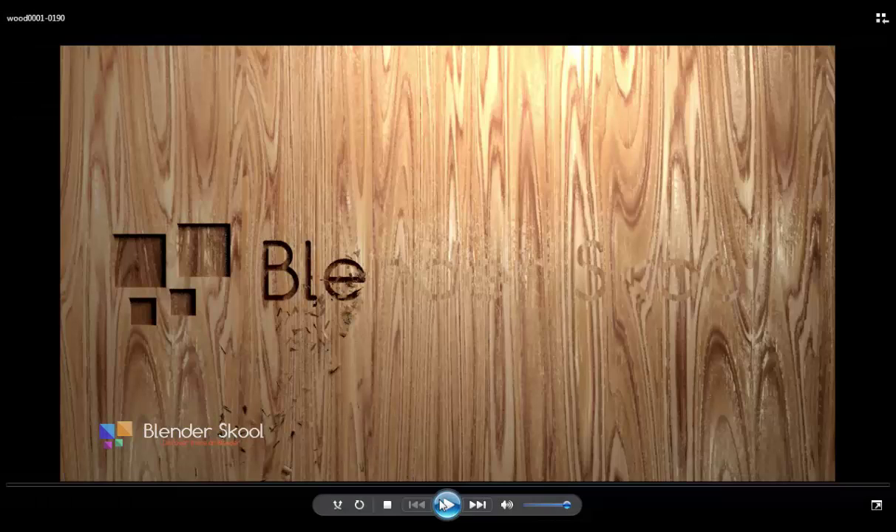
Switch to Windows Media Player and replay the wood0001-0190 carving animation with repeat turned on
left_click(443, 505)
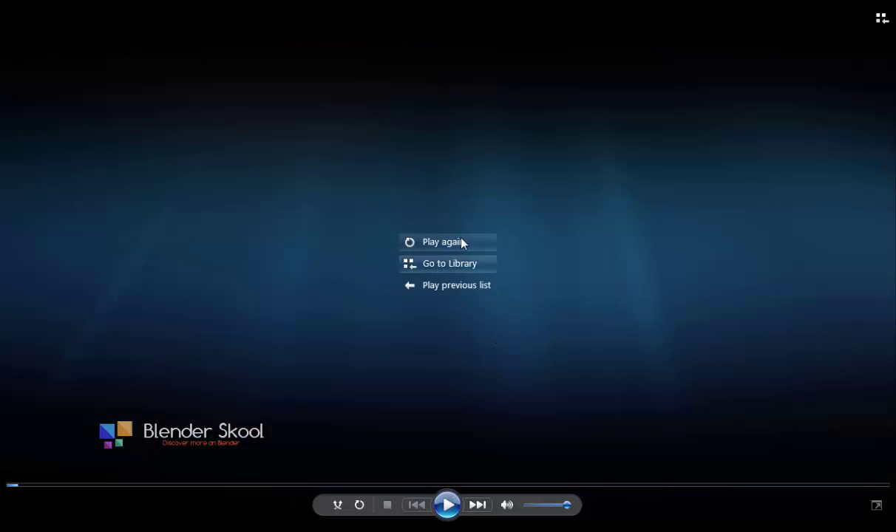
left_click(457, 242)
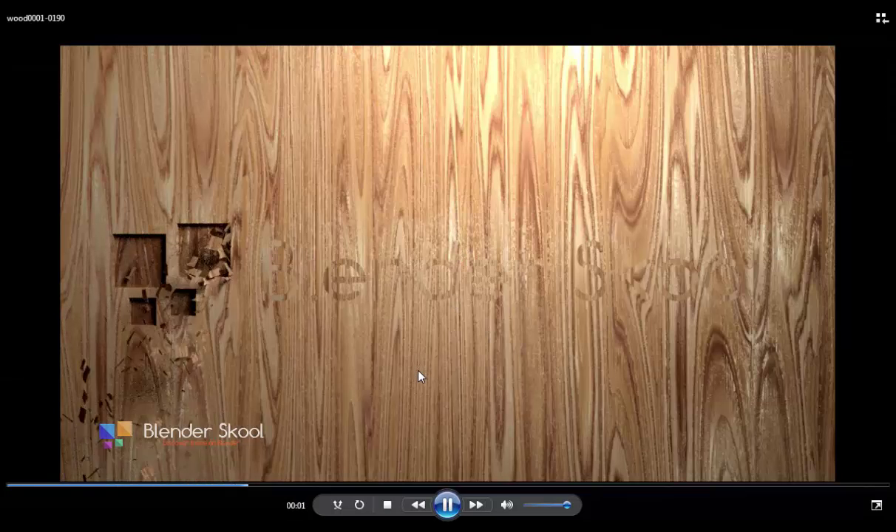
left_click(359, 505)
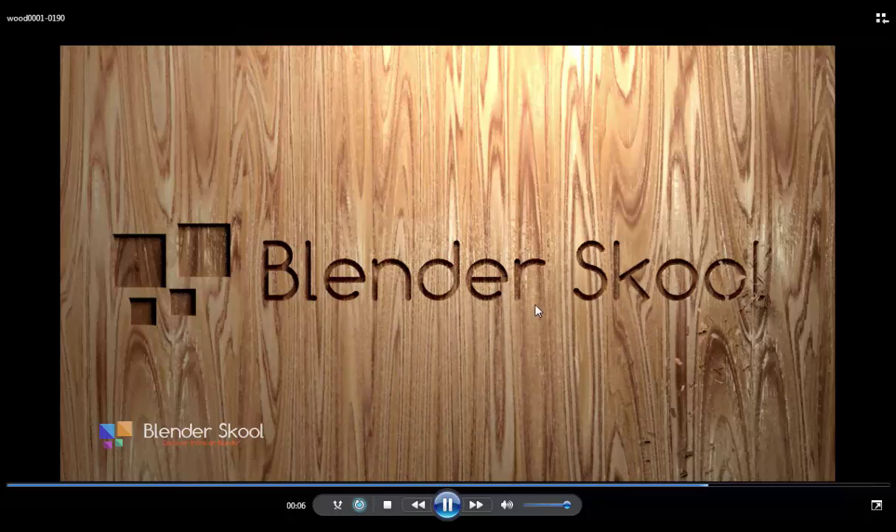